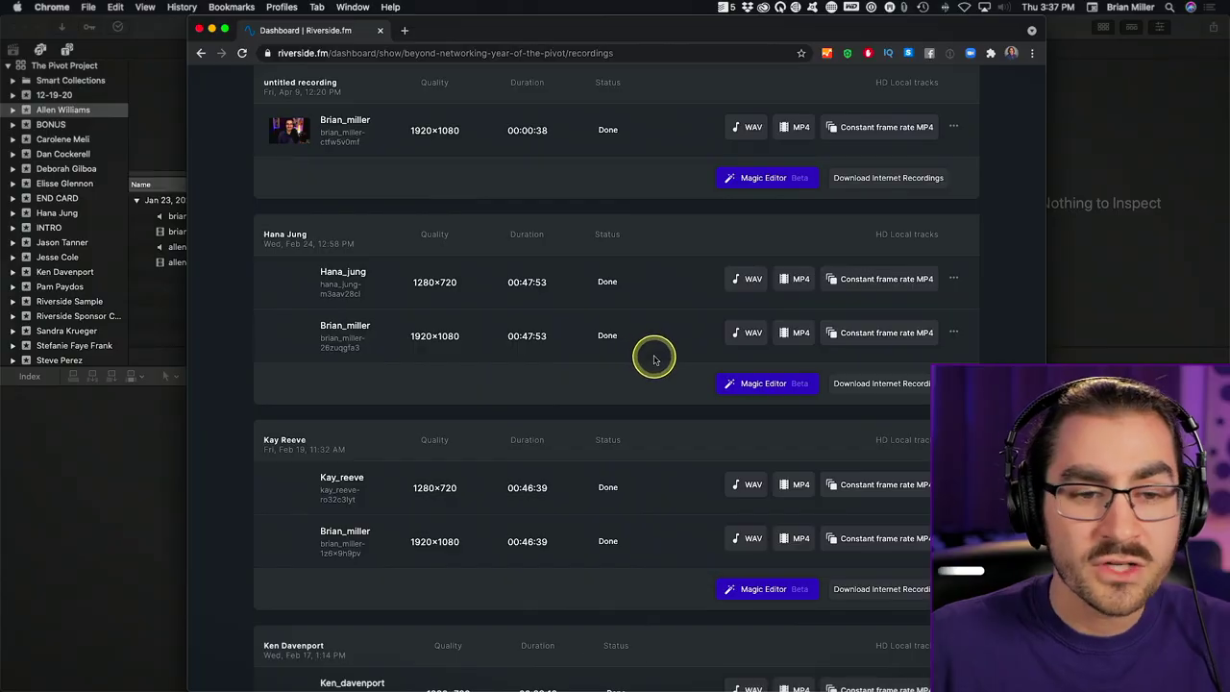
scroll(644, 252, up, 5)
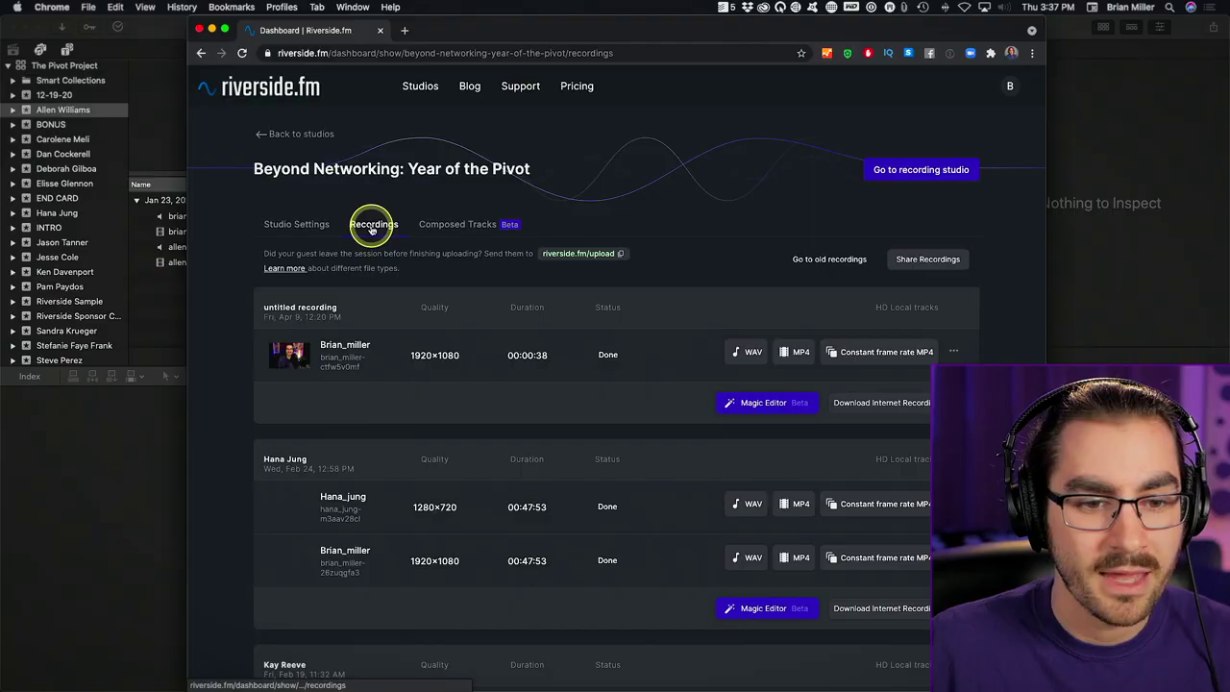
scroll(379, 224, down, 5)
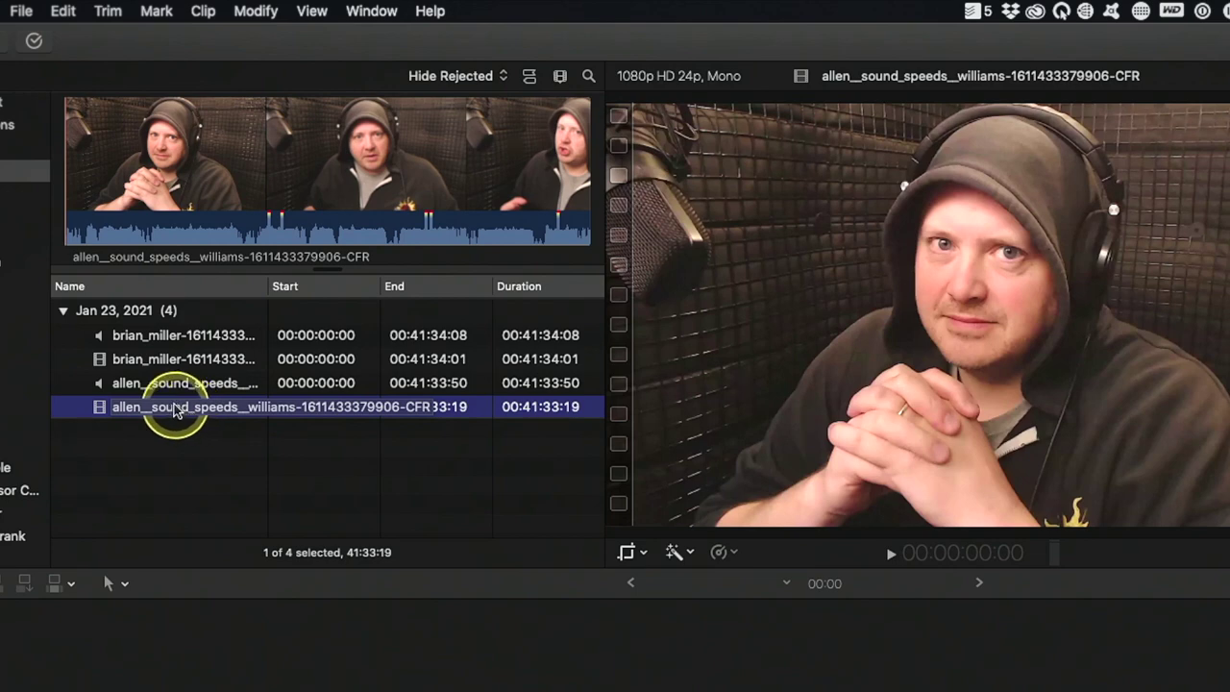
Create a synchronized clip from the host's audio and video files, named with the host's first name plus "-sync".
click(148, 384)
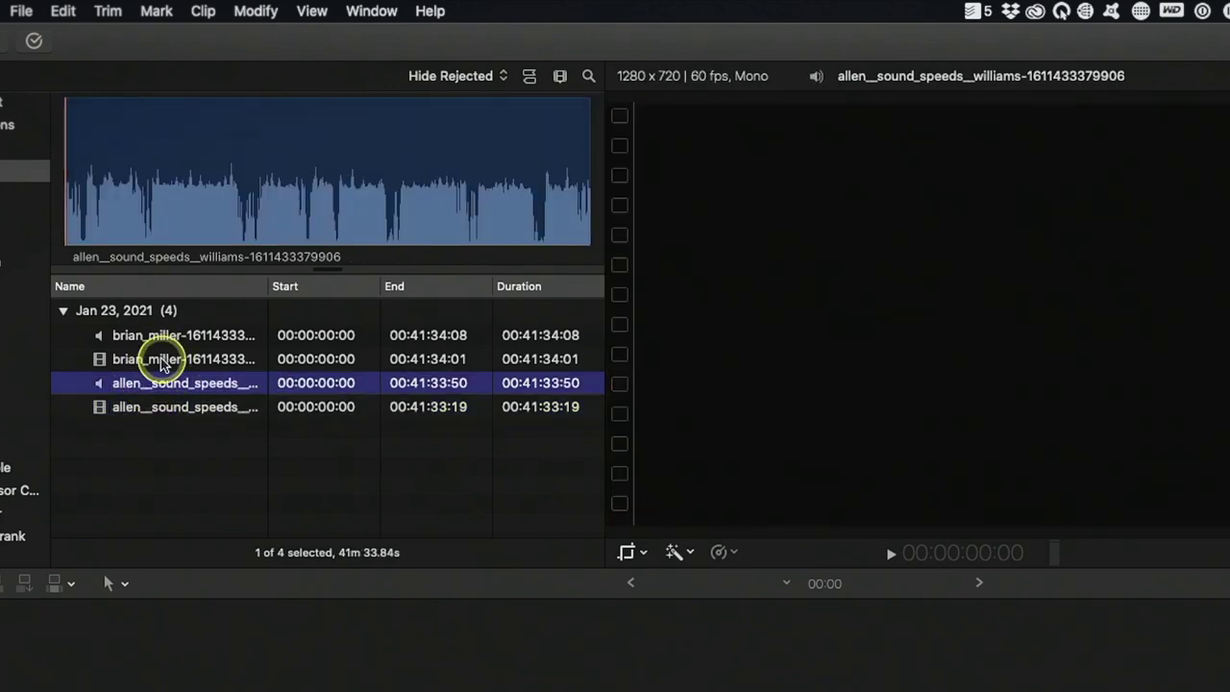
click(158, 359)
click(180, 337)
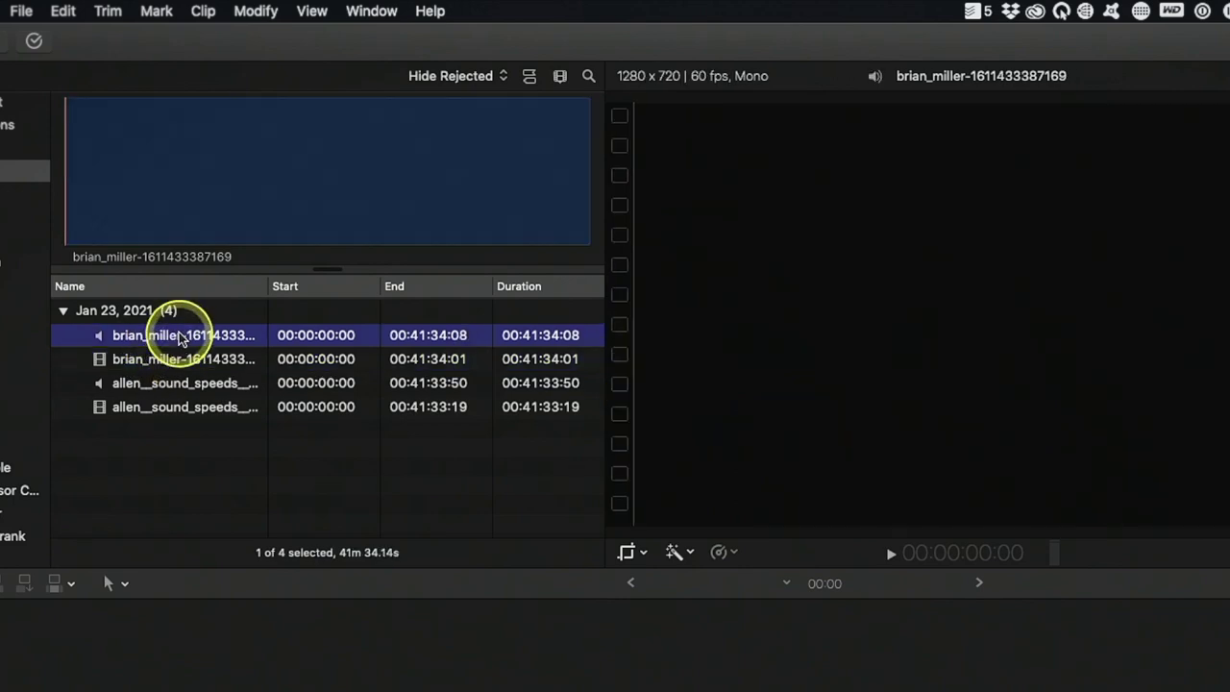
shift+click(197, 358)
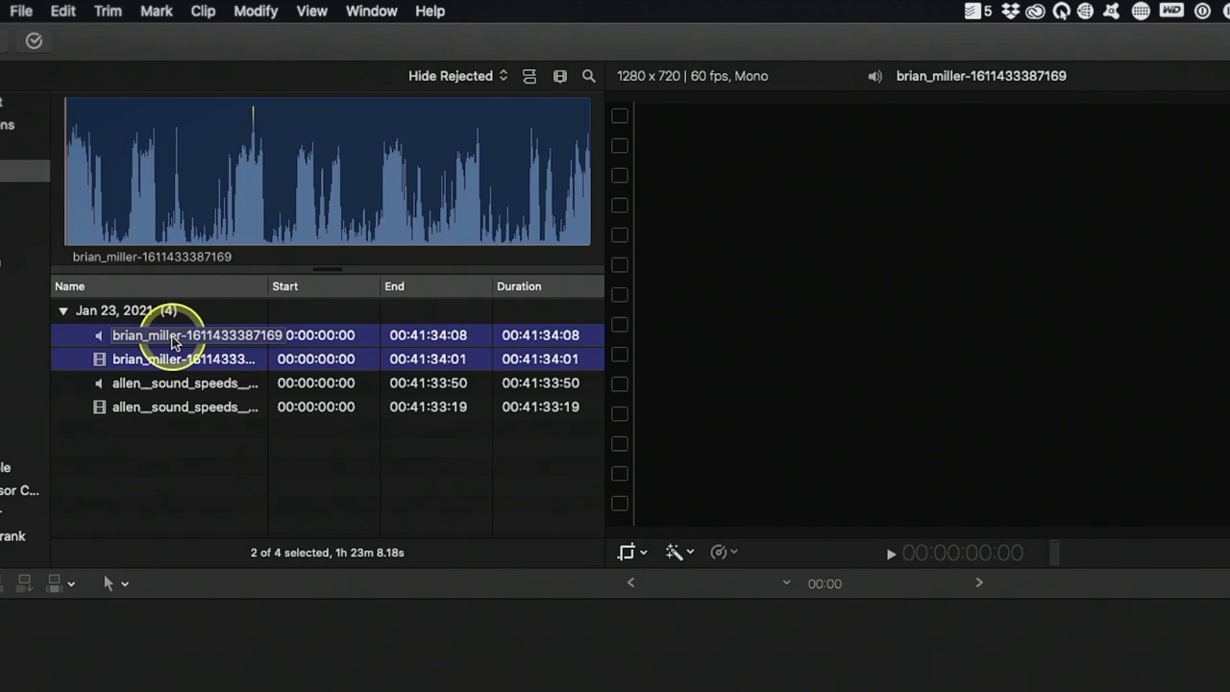
right_click(180, 339)
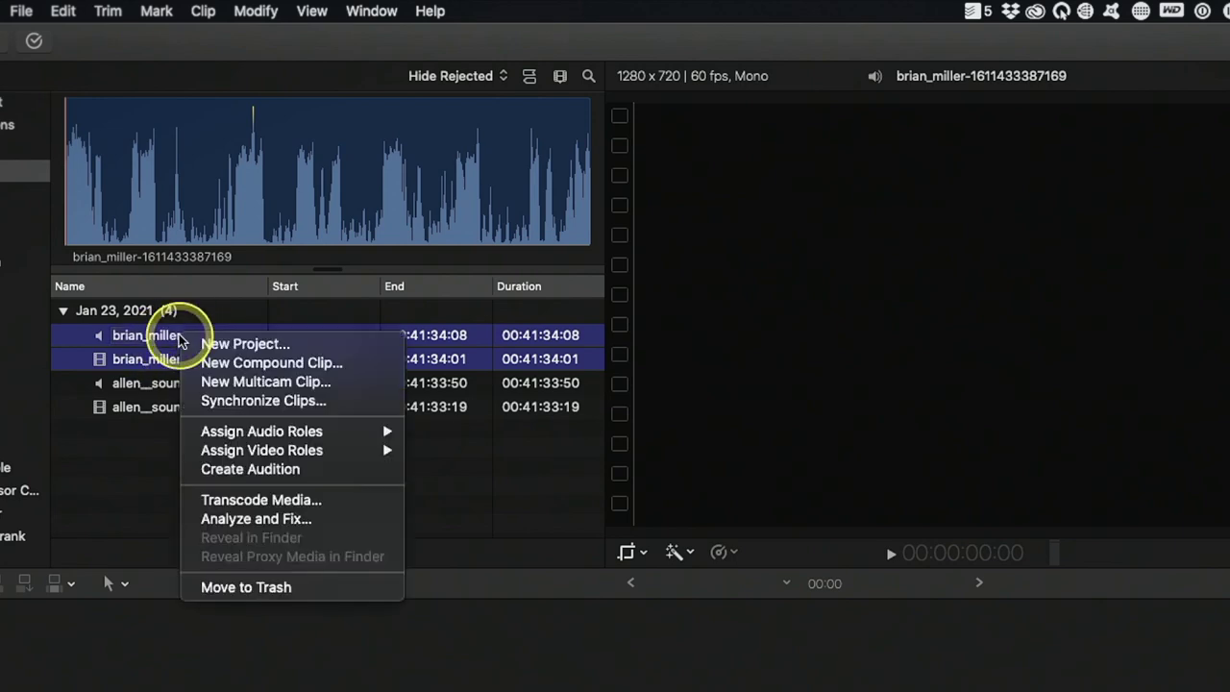
click(252, 402)
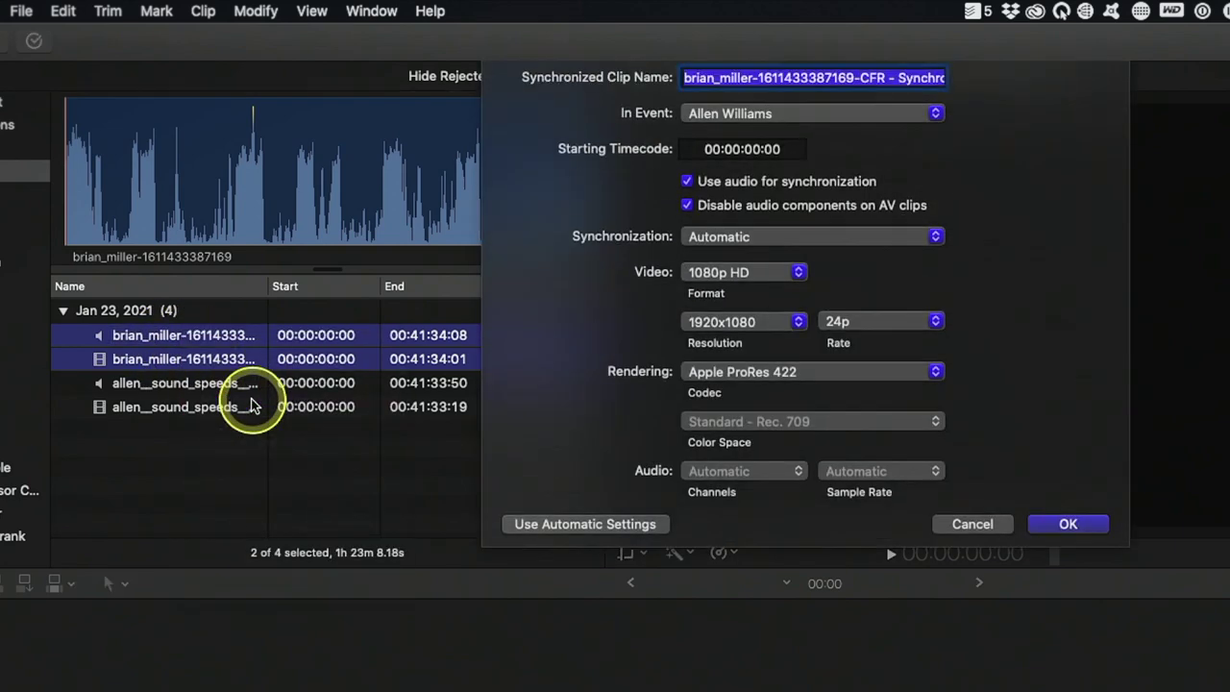
text(Brian-sync)
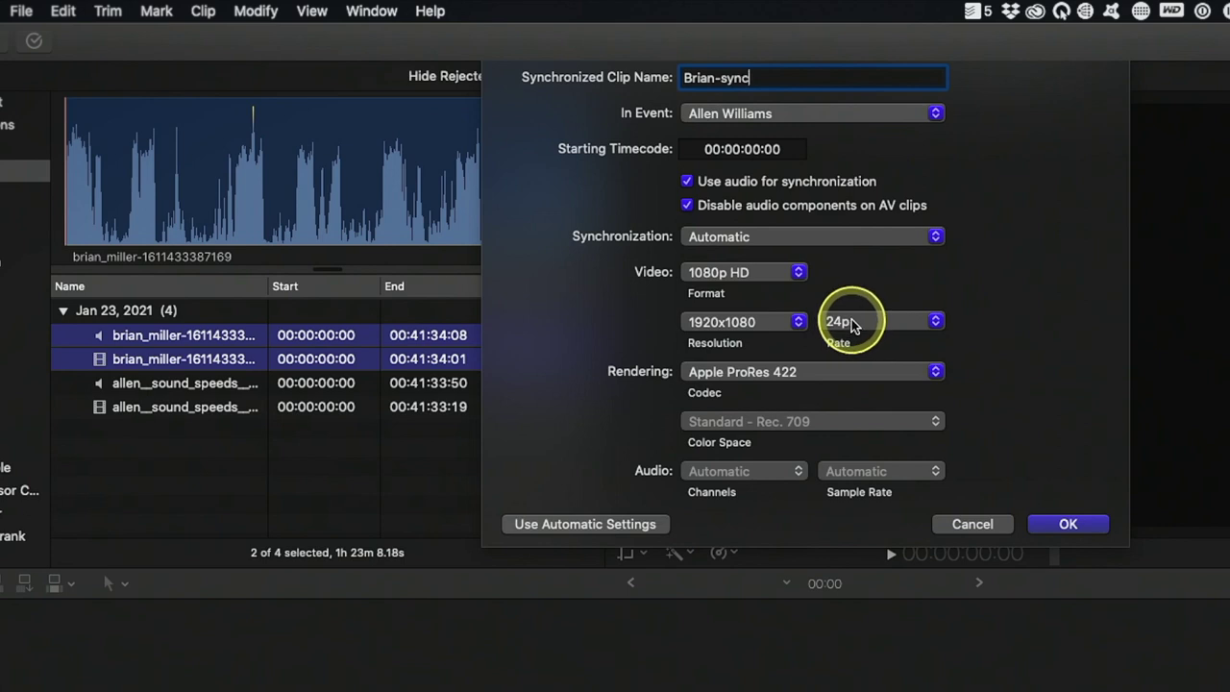
click(1064, 525)
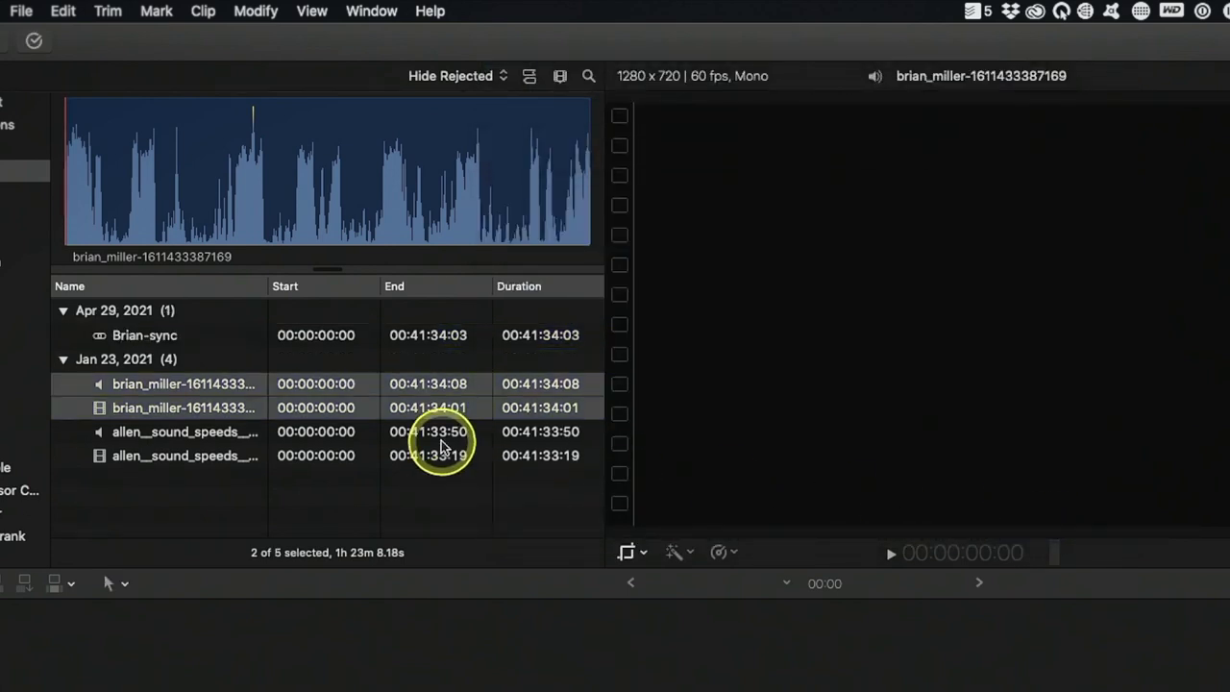
Set the host's synchronized clip to the Stereo Left/Right pan mode and play back a passage to check its audio.
click(173, 334)
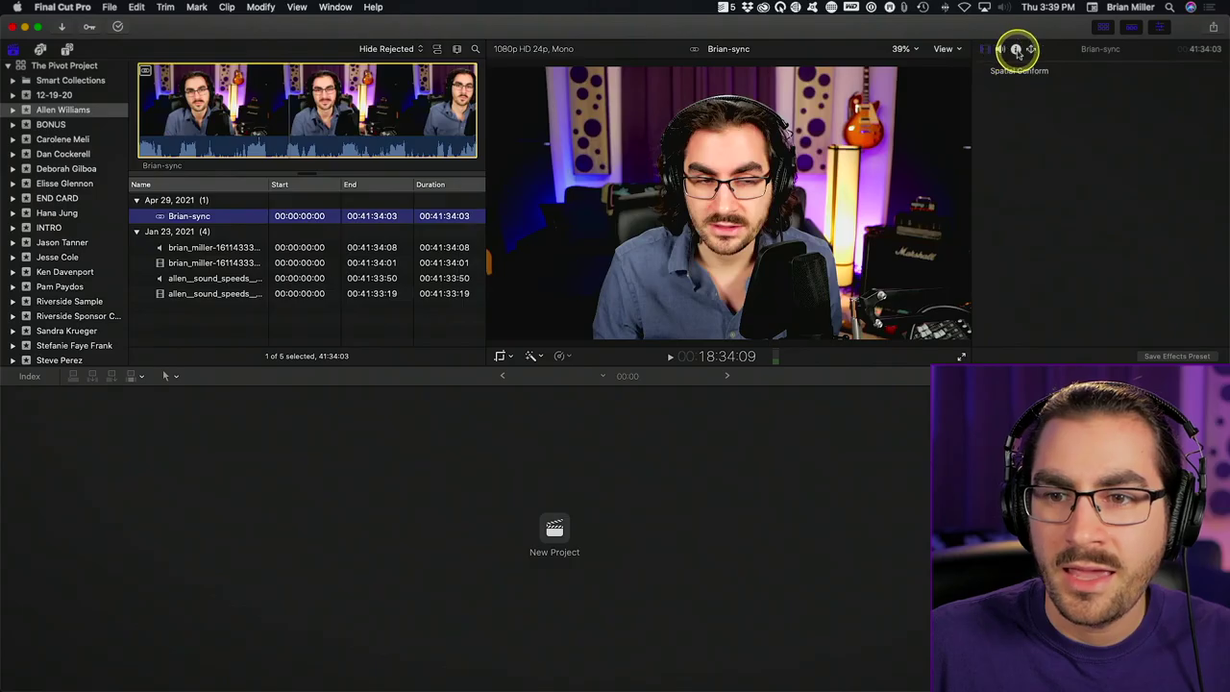
click(1015, 48)
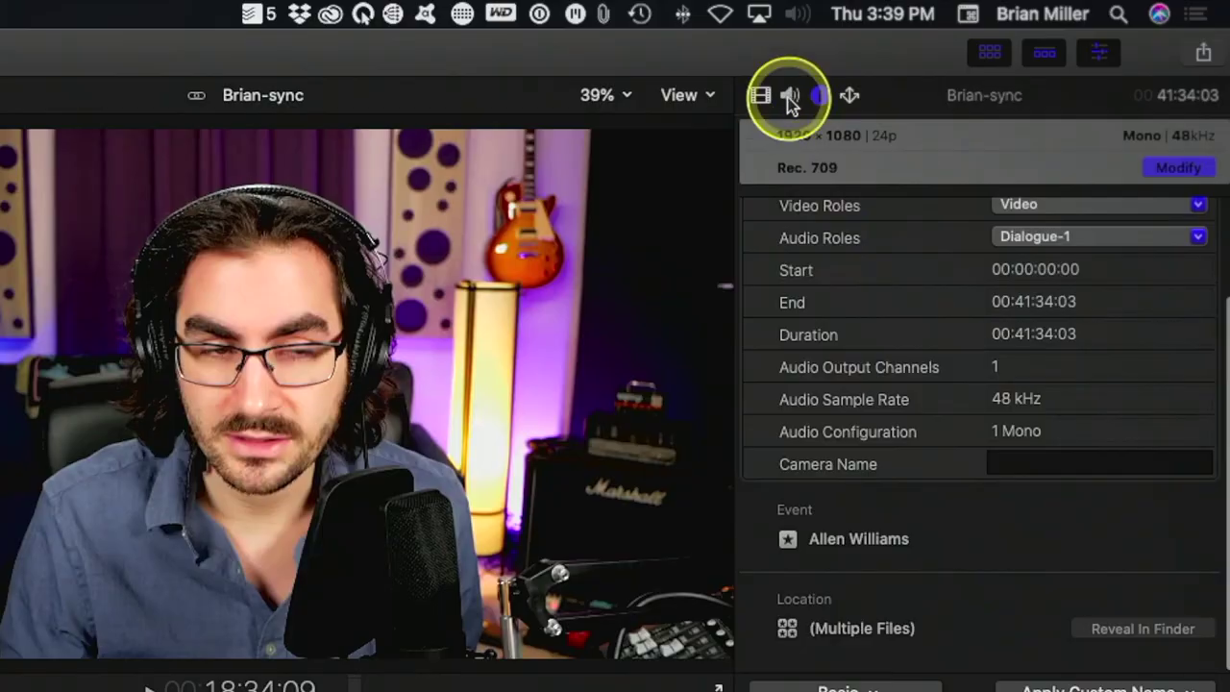
click(1000, 48)
click(1081, 244)
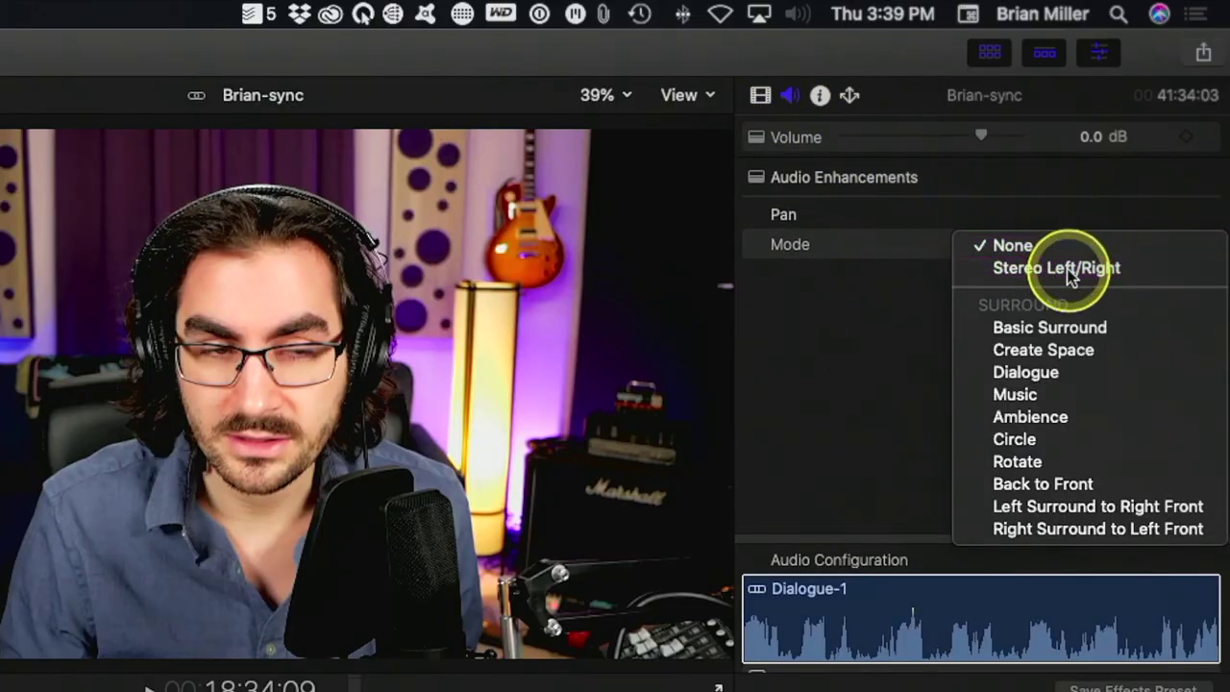
click(1069, 274)
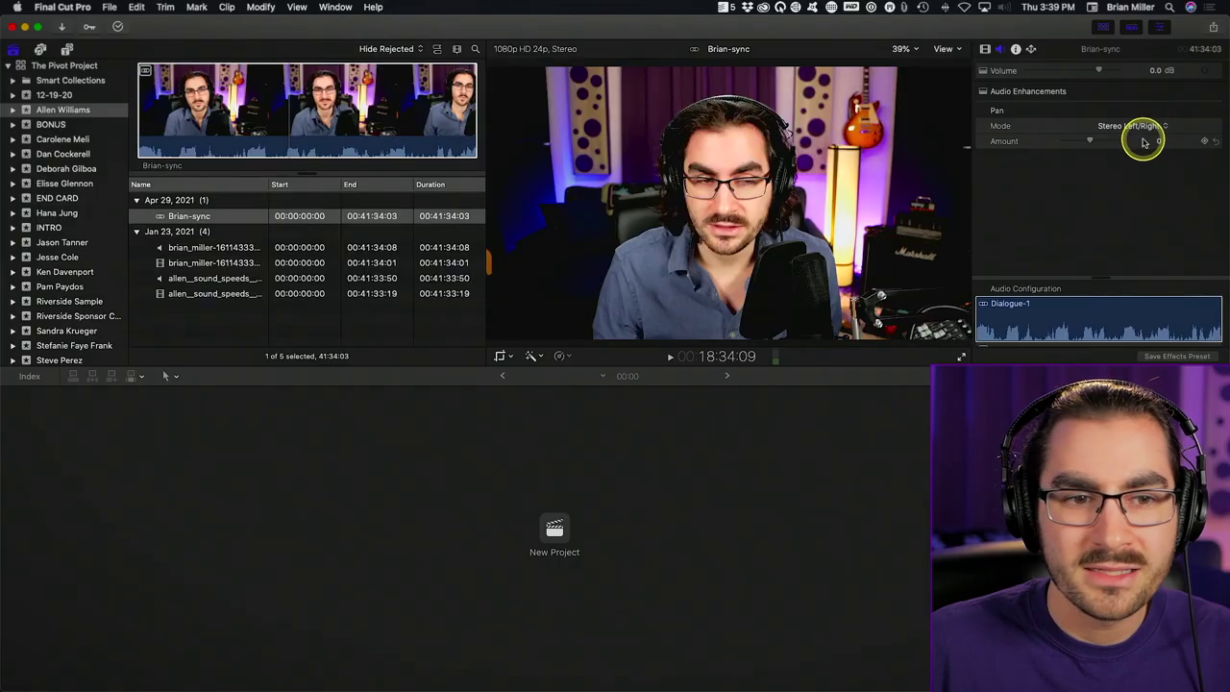
click(985, 49)
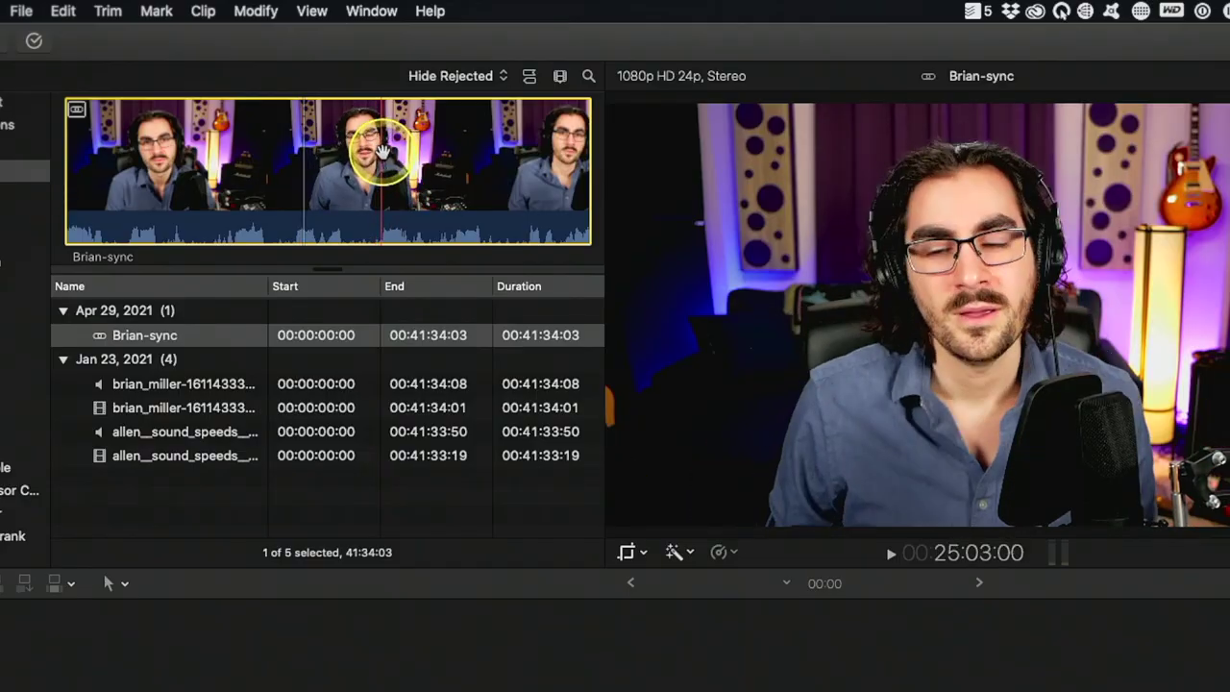
key(space)
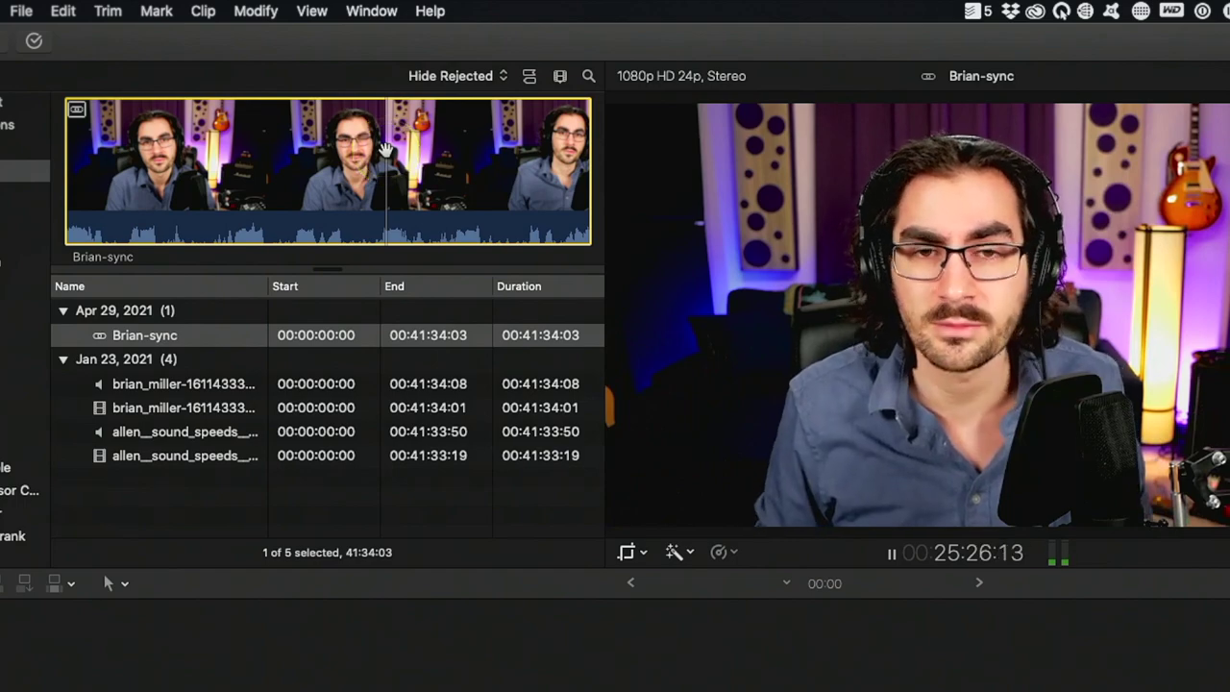
key(space)
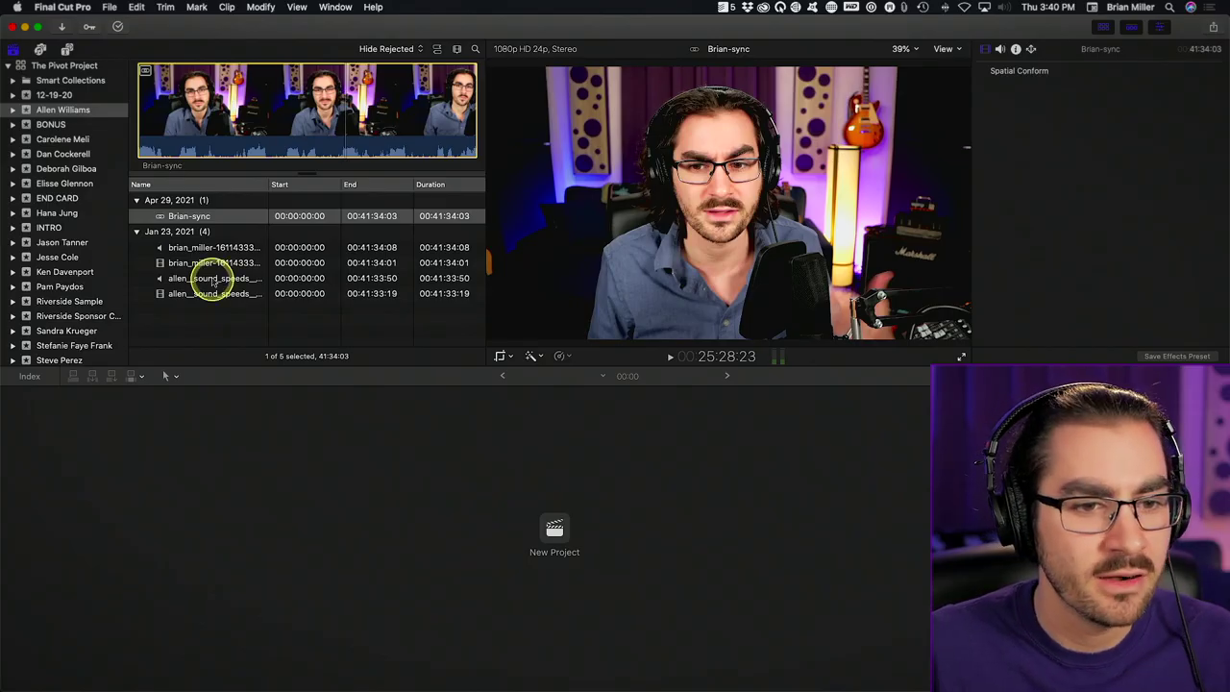
Create a synchronized clip from the guest's audio and video files, named with the guest's first name plus "-sync".
click(211, 279)
shift+click(209, 291)
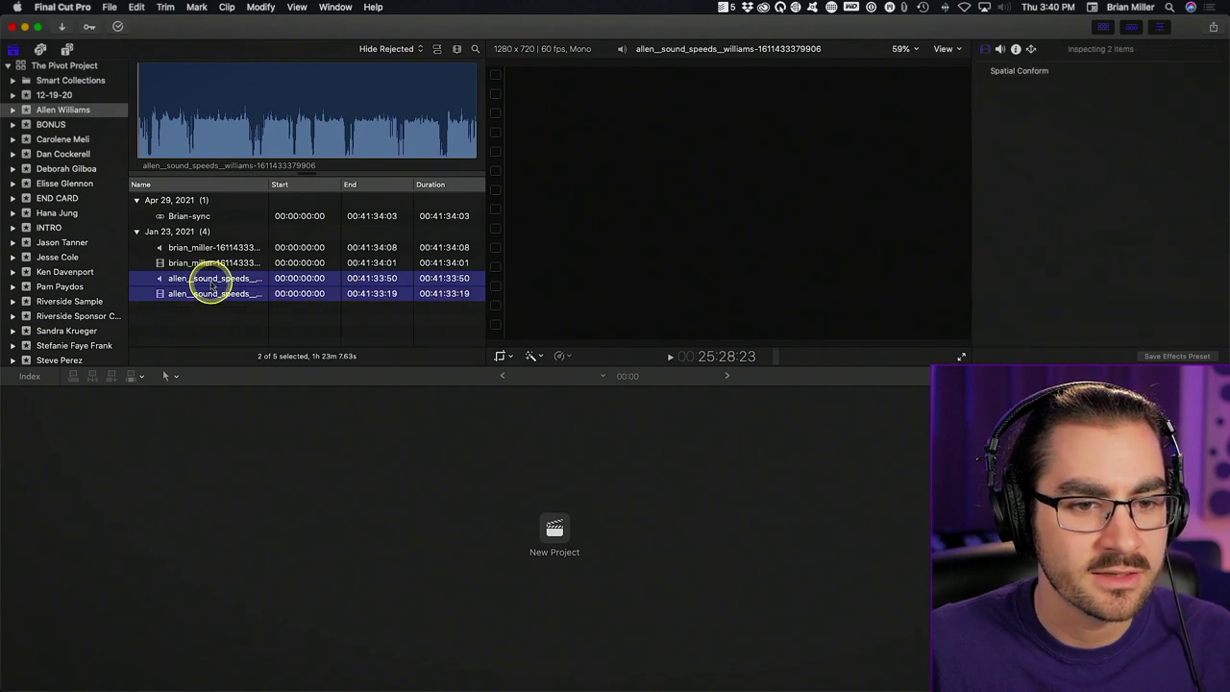
right_click(211, 284)
click(265, 324)
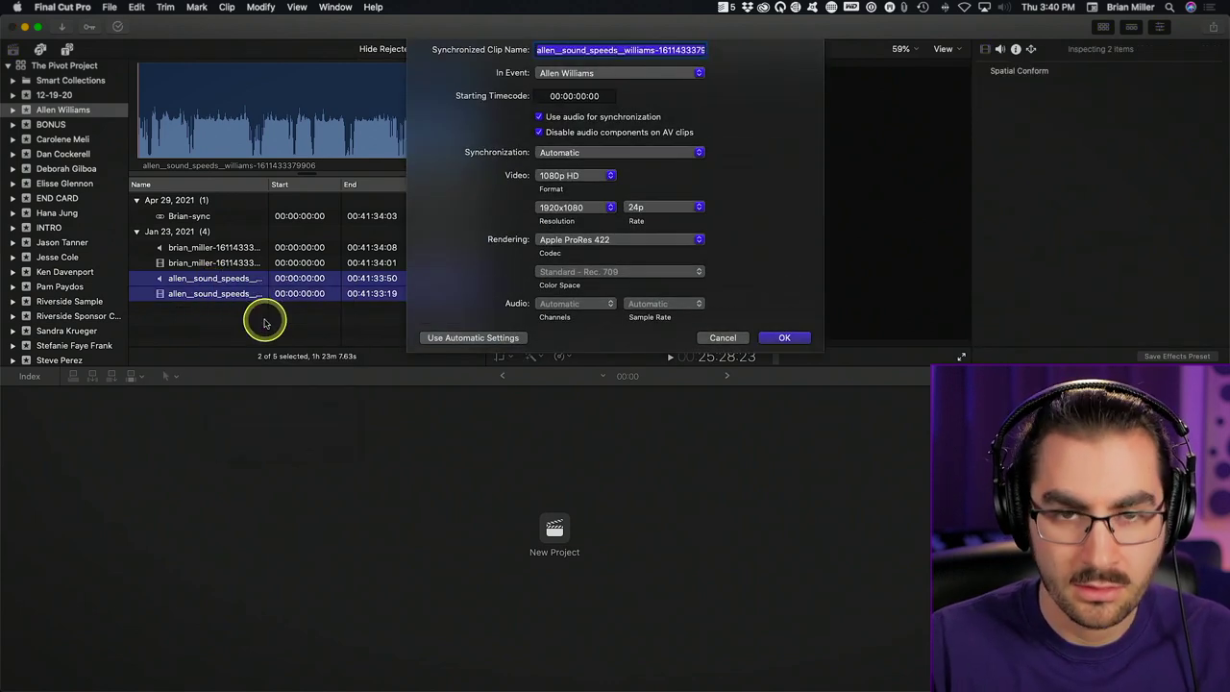
text(Allen-sync)
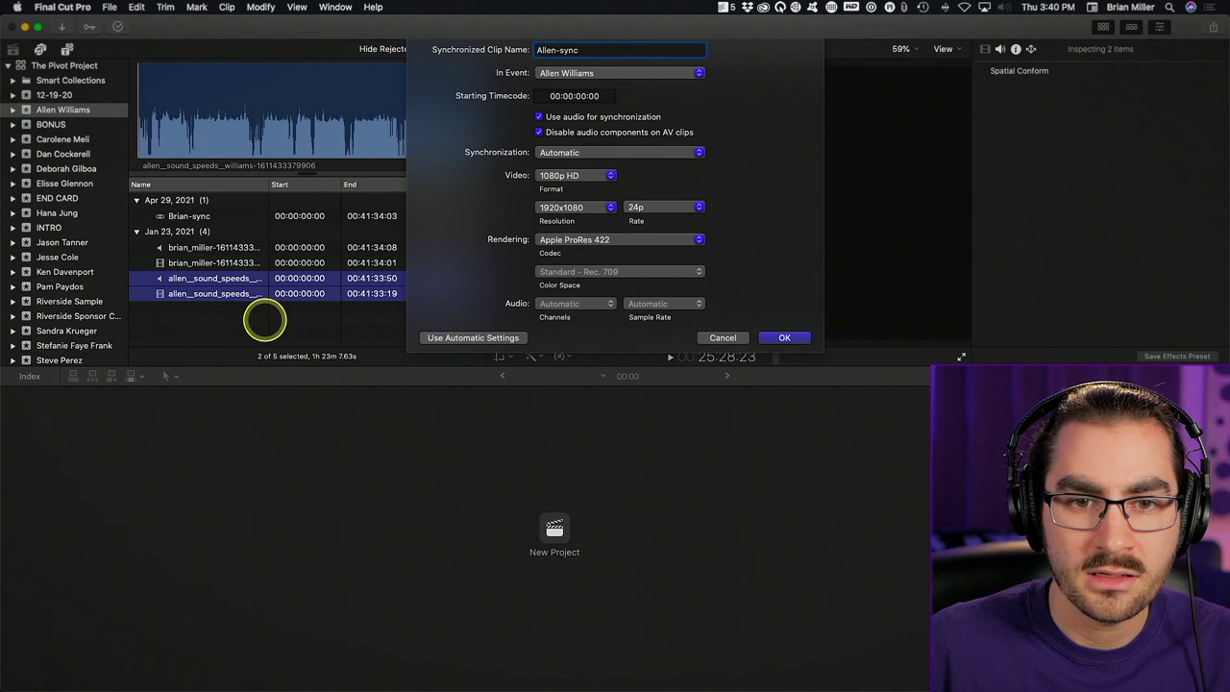
click(782, 338)
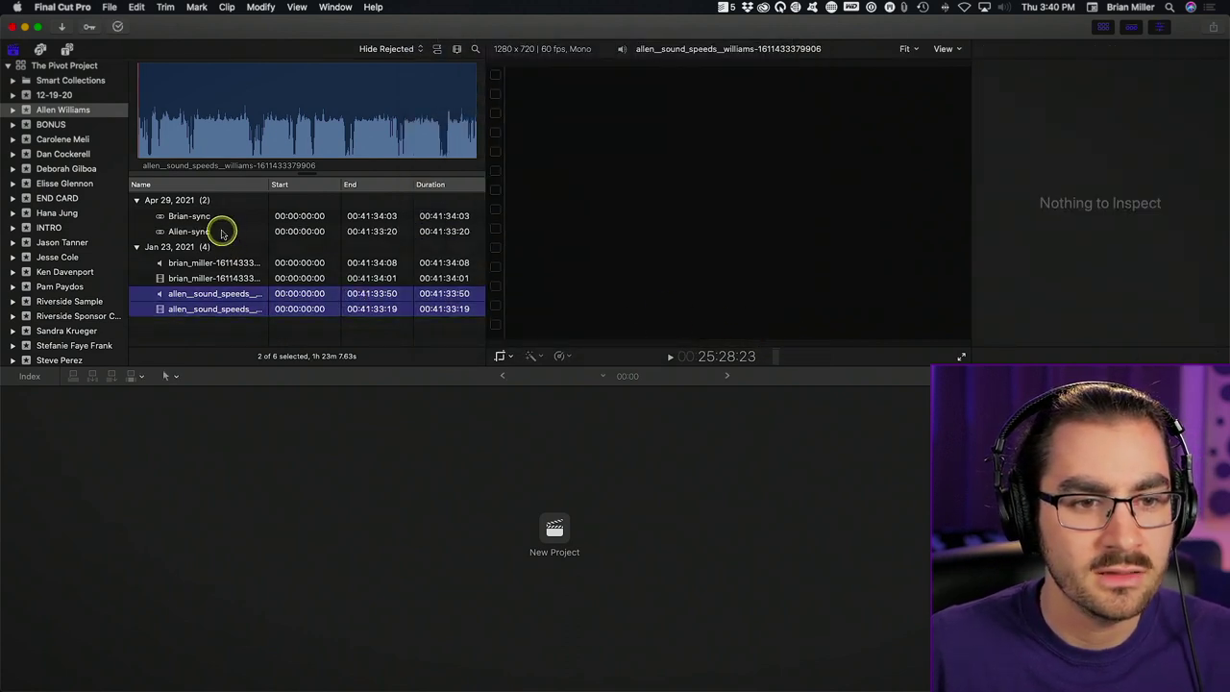
Set the guest's synchronized clip to the Stereo Left/Right pan mode and play back a passage to check its audio.
click(235, 231)
click(1000, 50)
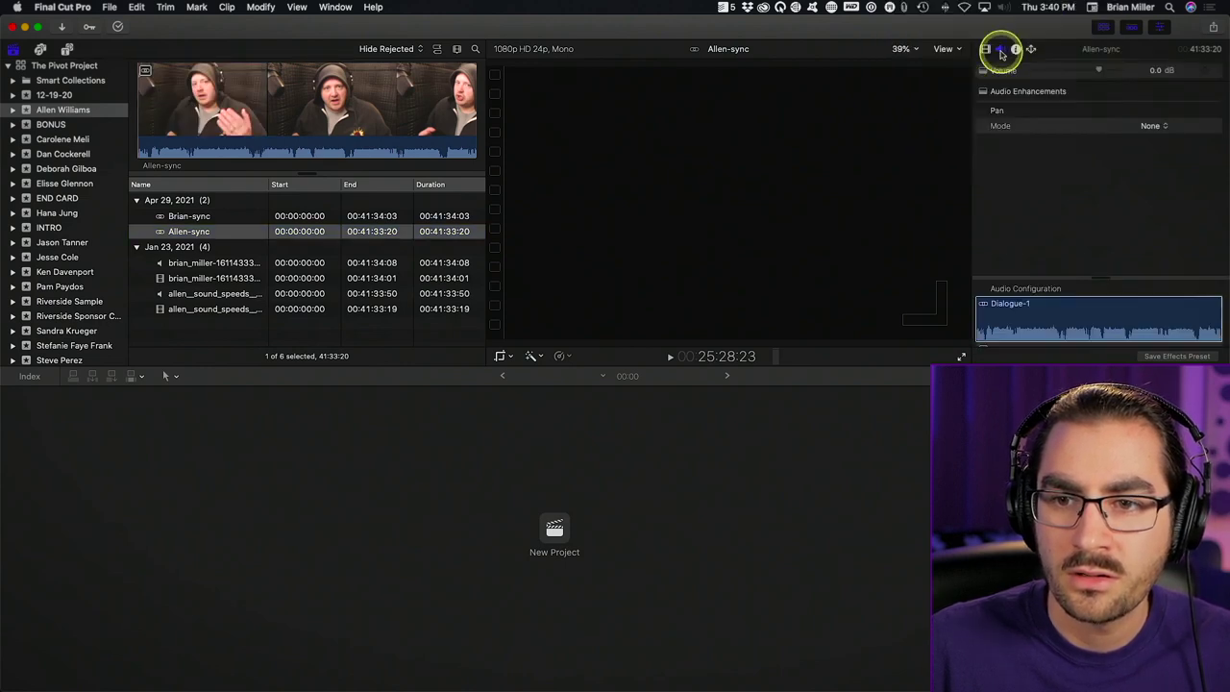
click(1153, 126)
click(1126, 138)
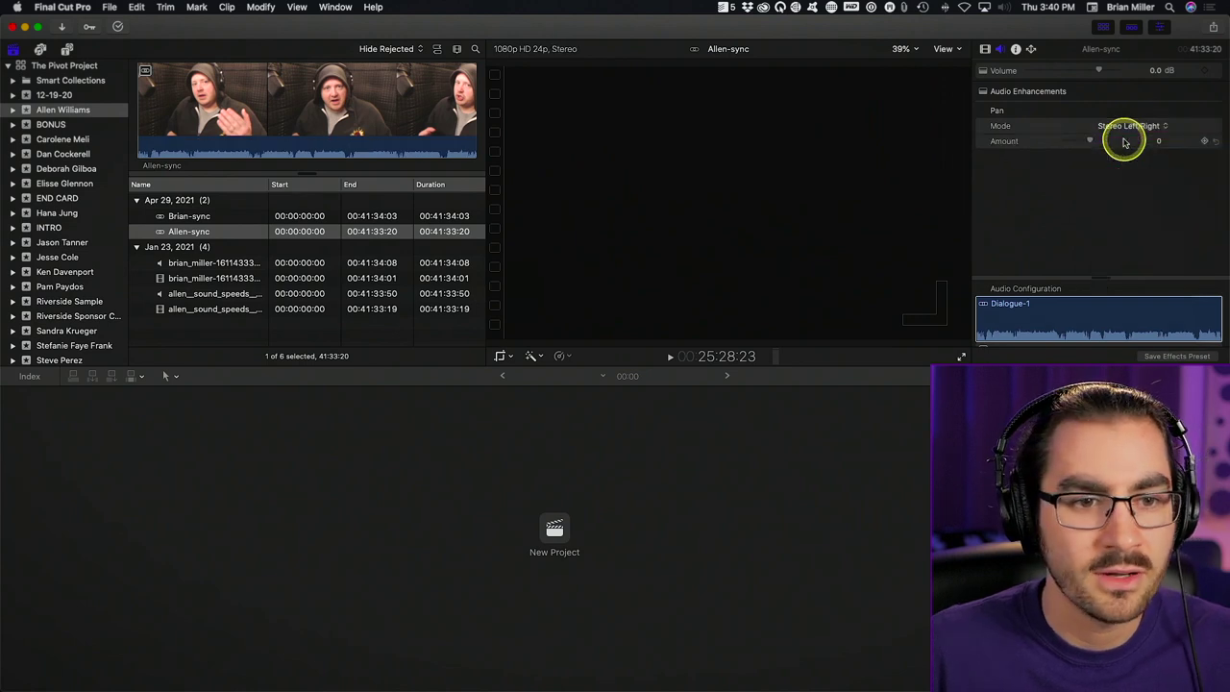
click(233, 112)
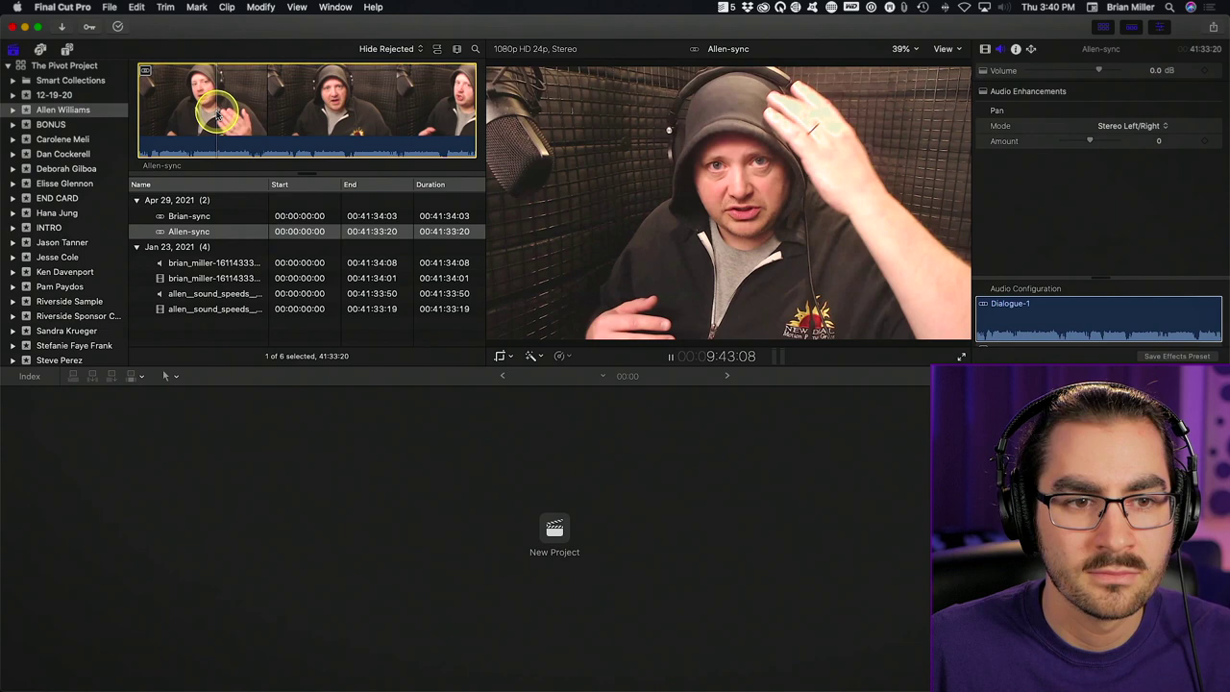
key(space)
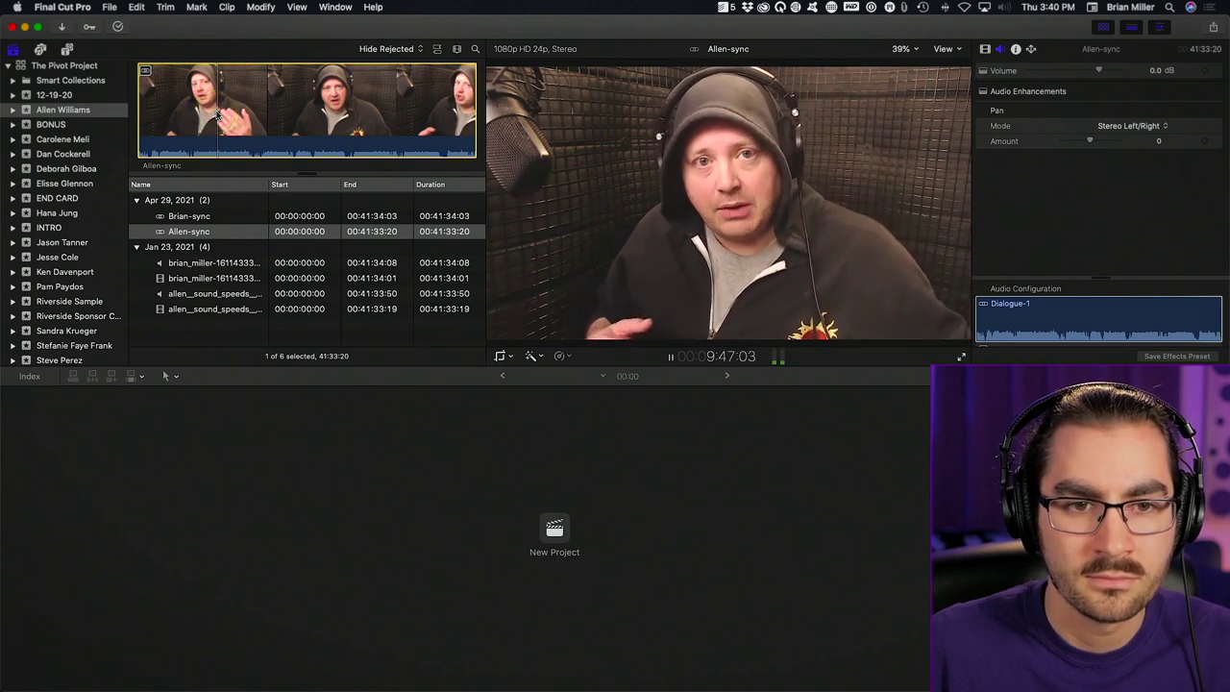
key(space)
click(213, 108)
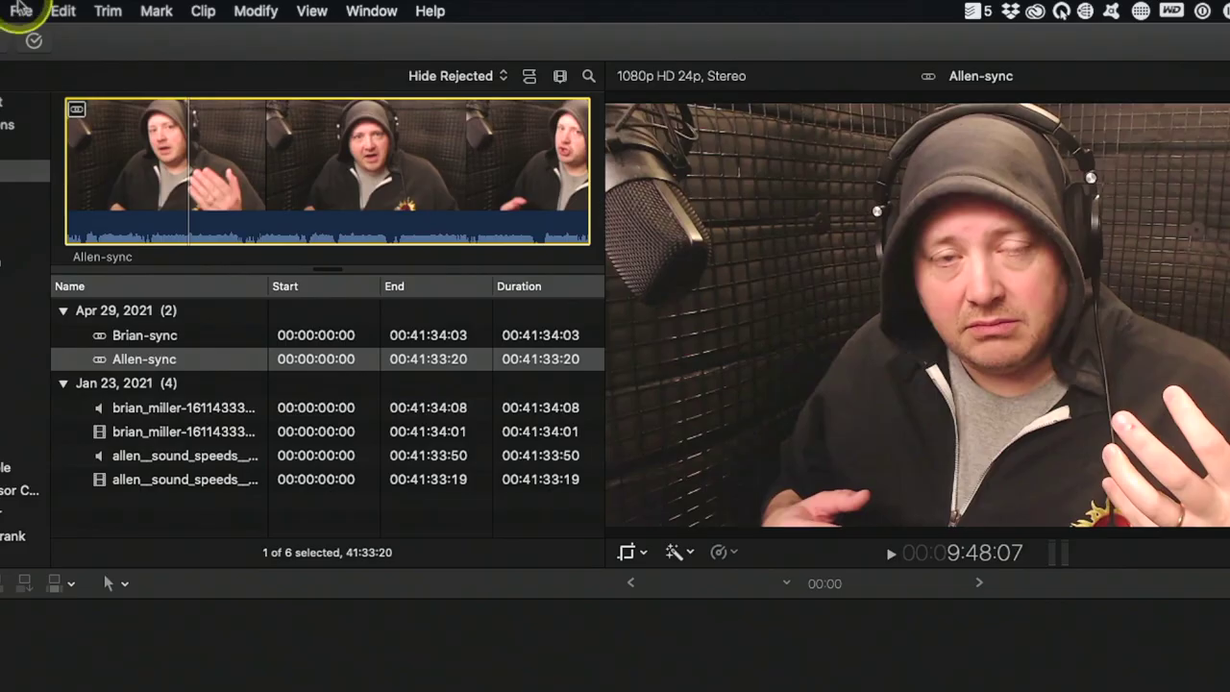
Create a project in the guest's event, named with the host's first name plus "FX", at 1080p HD, 24p and stereo.
click(110, 7)
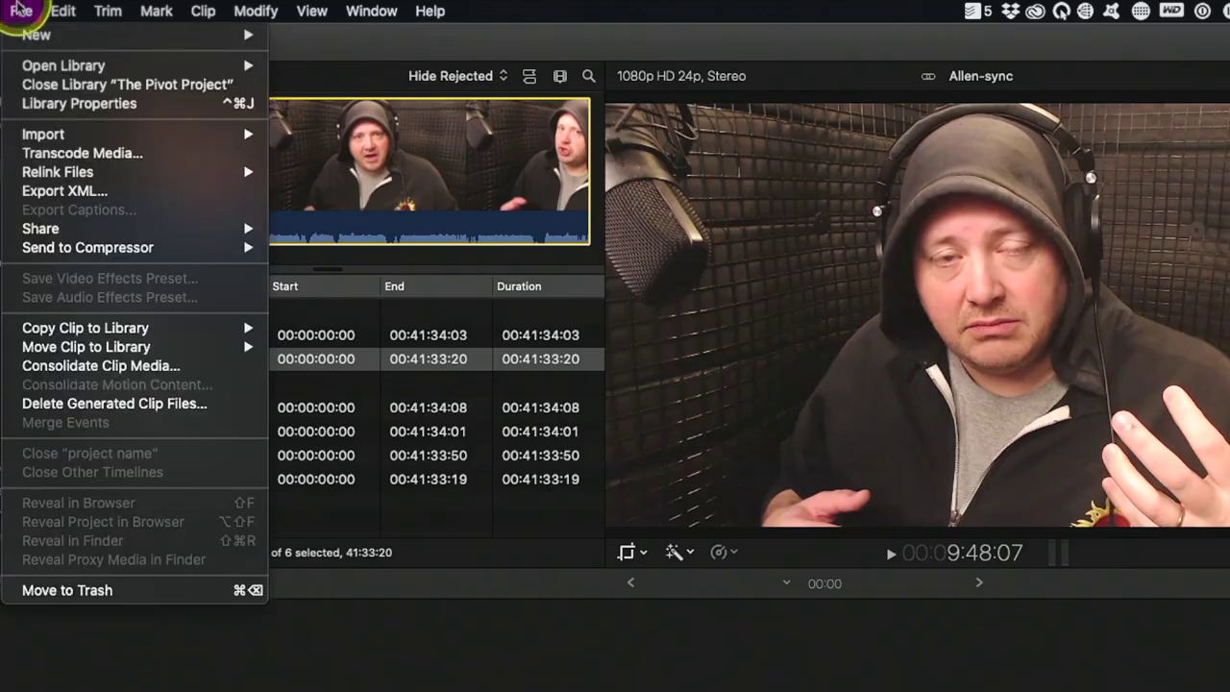
mouse_move(57, 35)
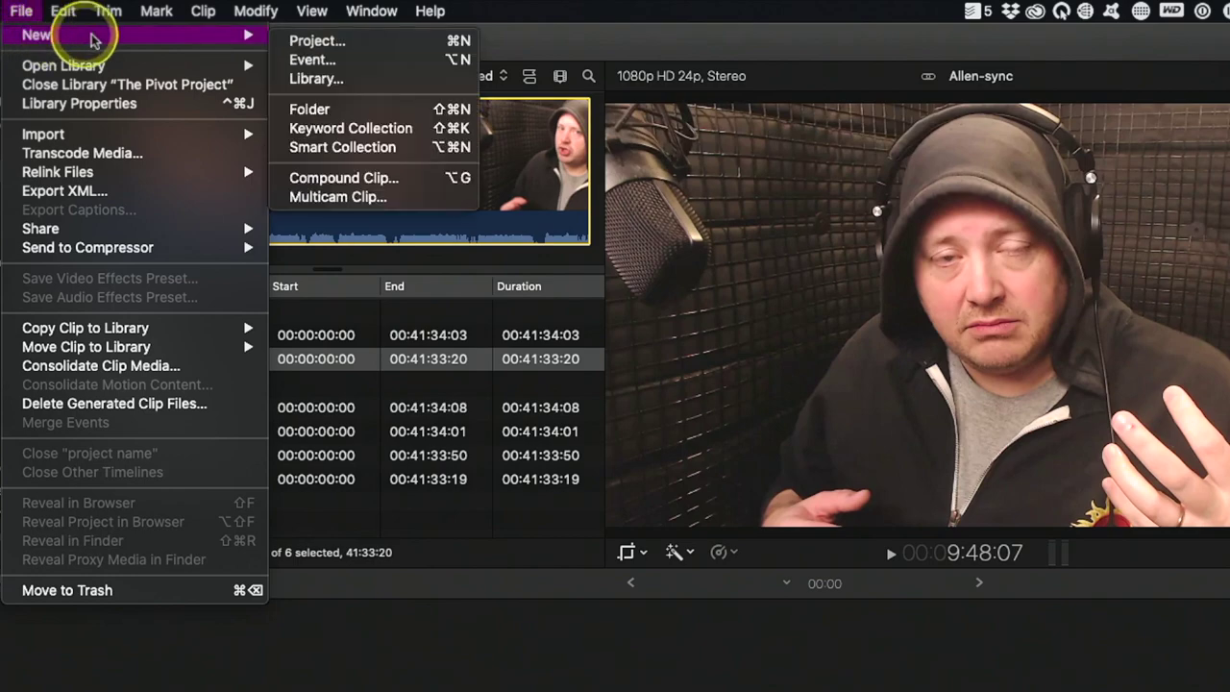
click(306, 43)
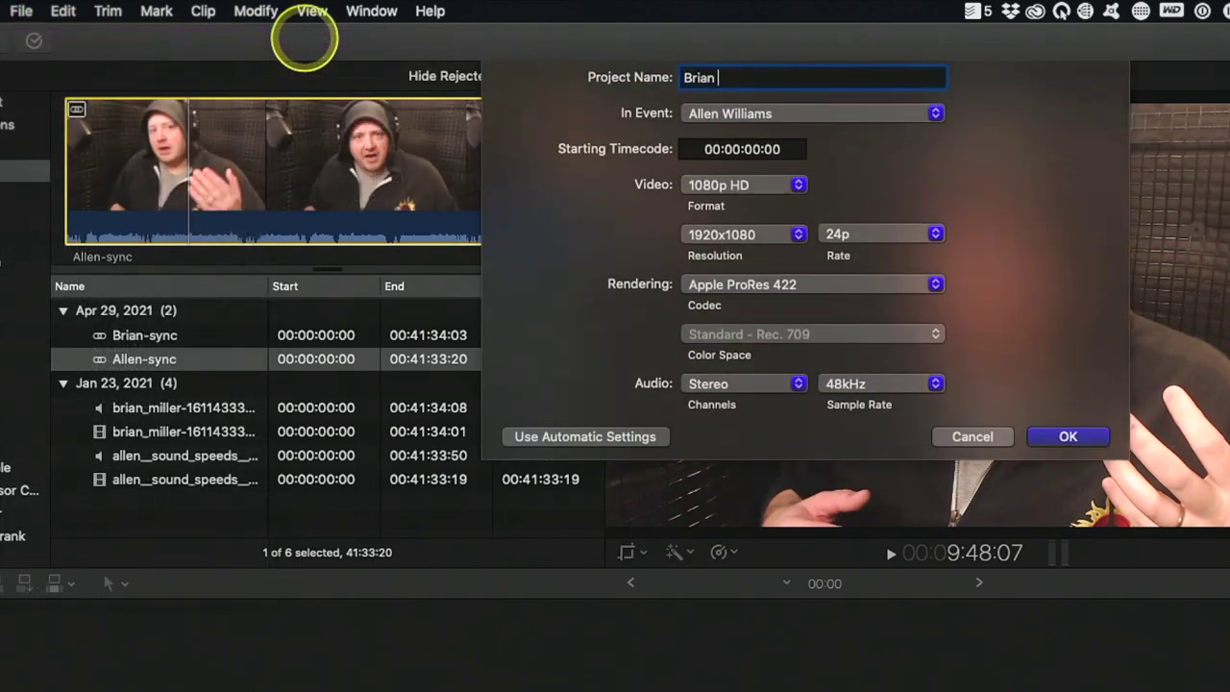
key(Return)
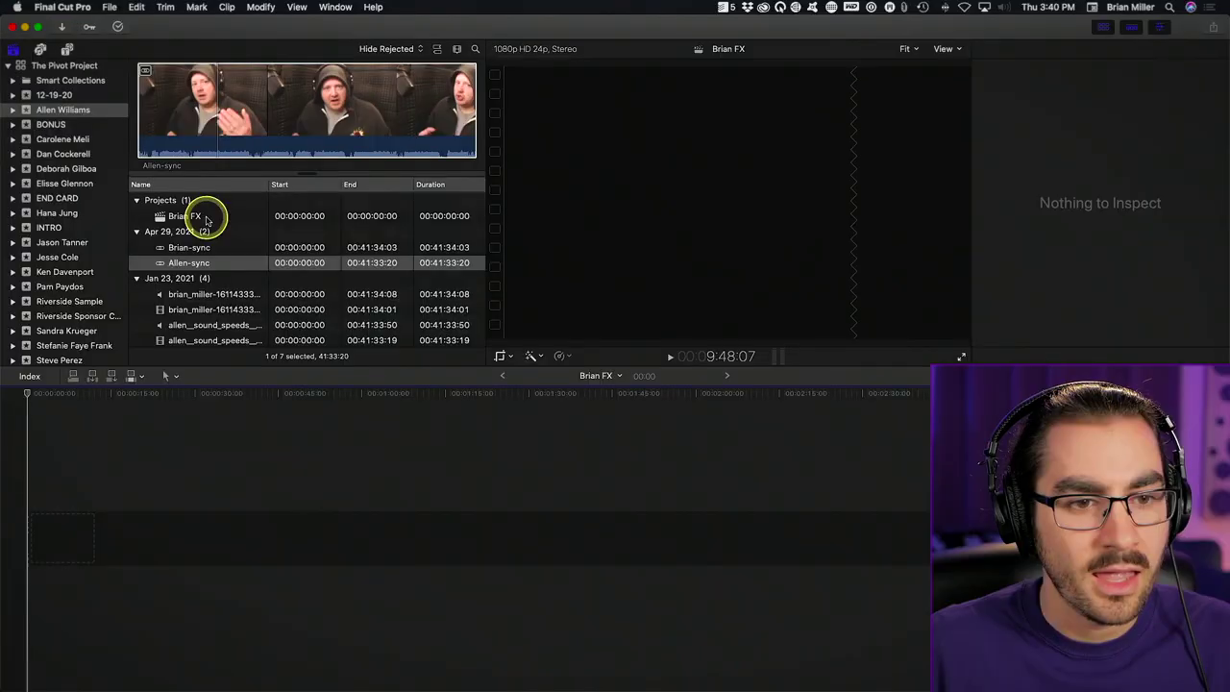
Place the host's synchronized clip at the start of the project timeline and enlarge its audio waveform display.
click(217, 249)
drag(212, 248, 33, 546)
click(179, 480)
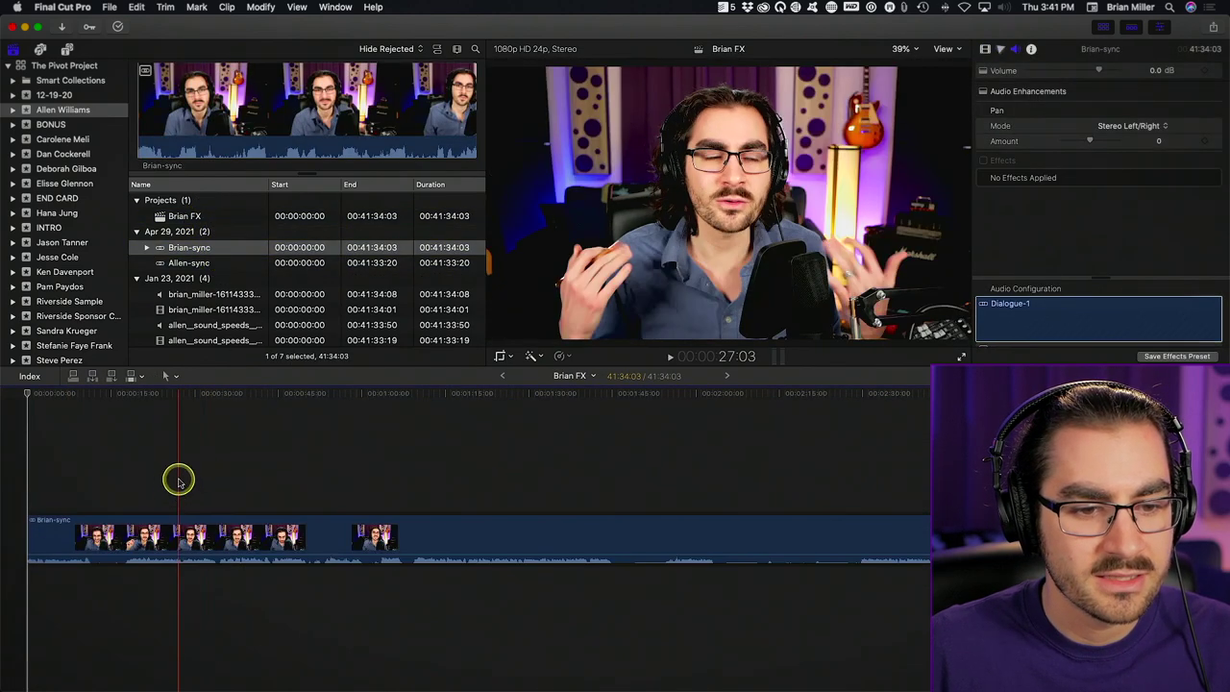
key(ctrl+alt+Up)
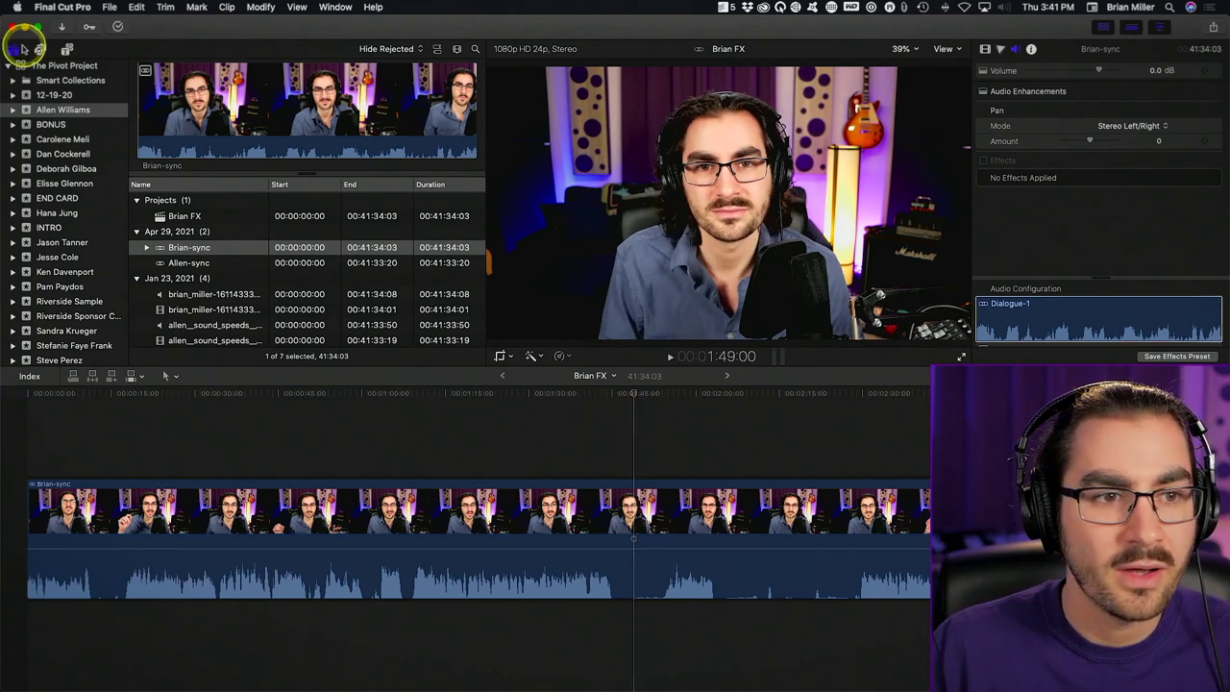
Hide the clip browser, search the effects for "webcam" and apply the G85 - WEBCAM effect to the timeline clip.
click(29, 43)
click(1101, 28)
key(super+5)
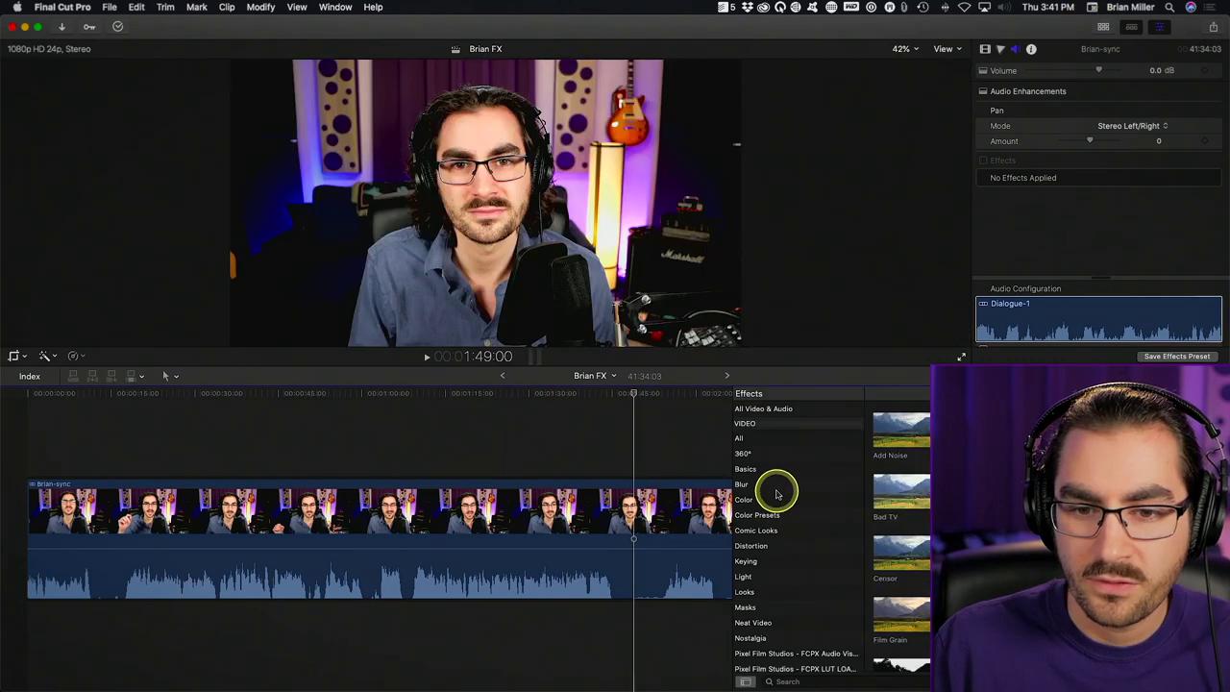
click(747, 469)
click(788, 681)
text(webcam)
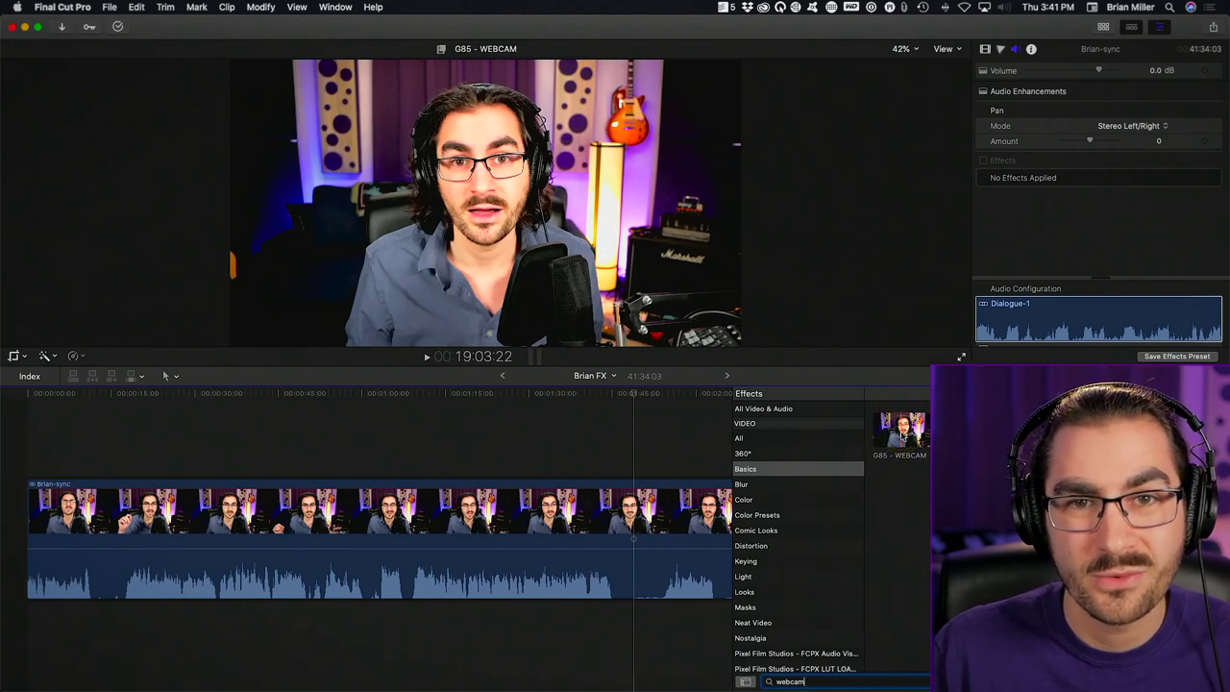
drag(903, 434, 640, 508)
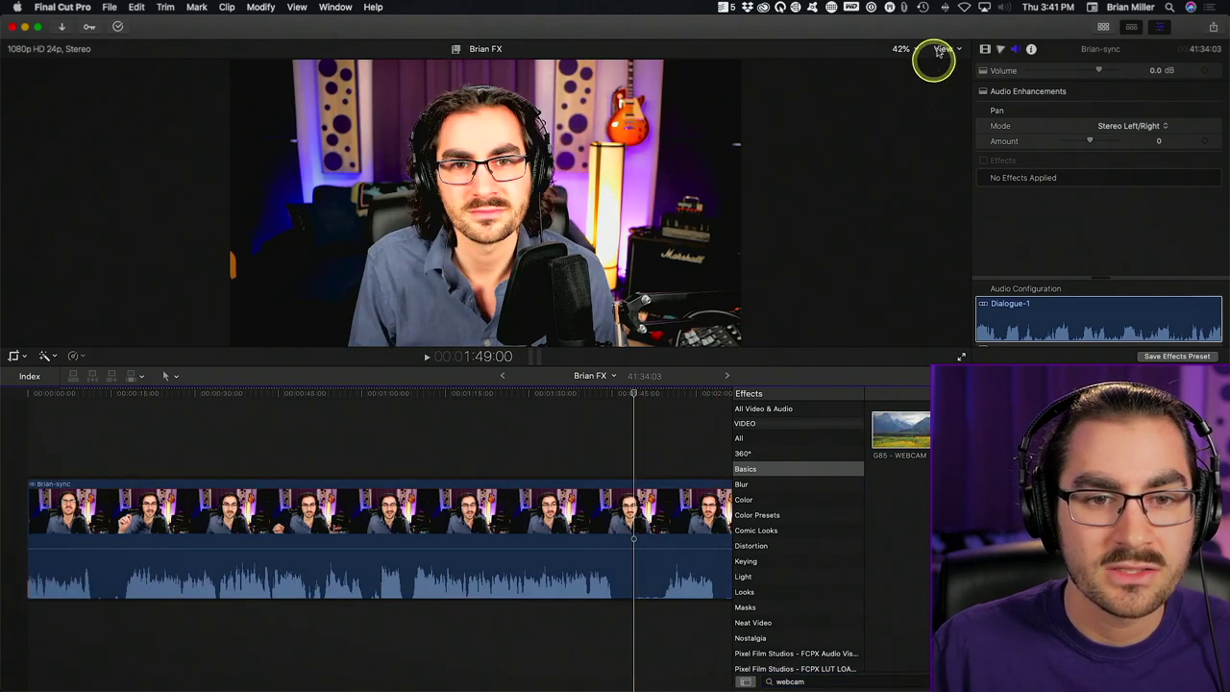
Show the video scopes beside the viewer and leave the clip browser hidden.
click(943, 50)
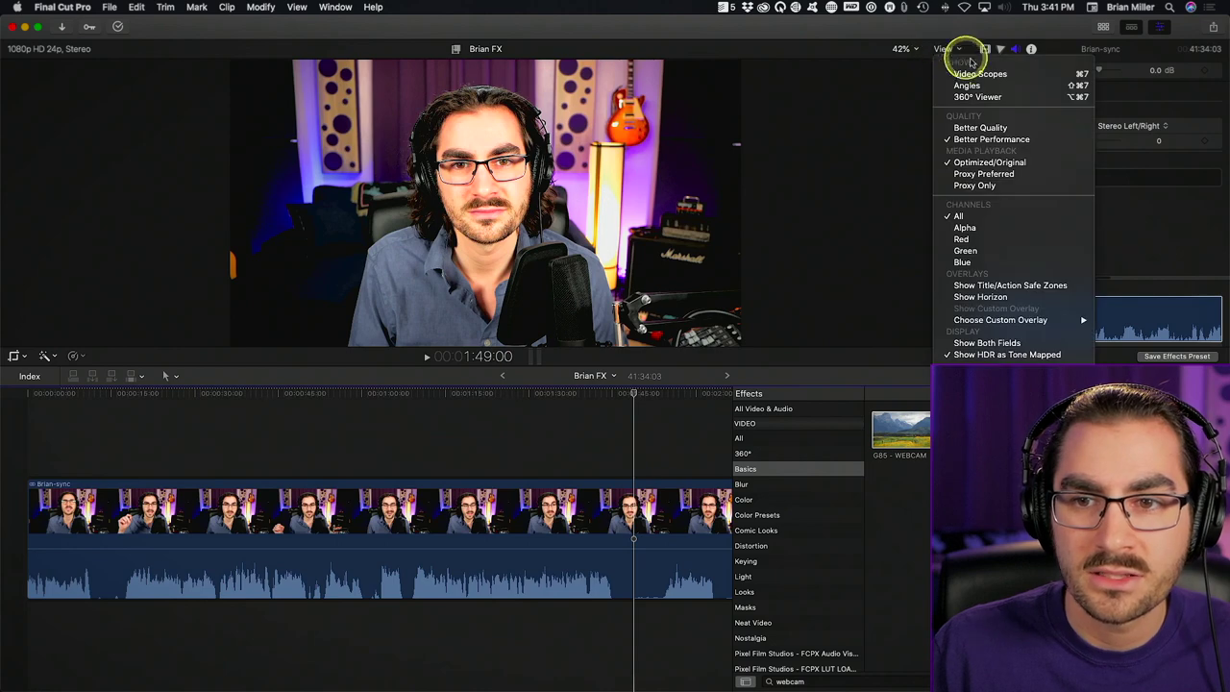
click(1024, 71)
click(1103, 28)
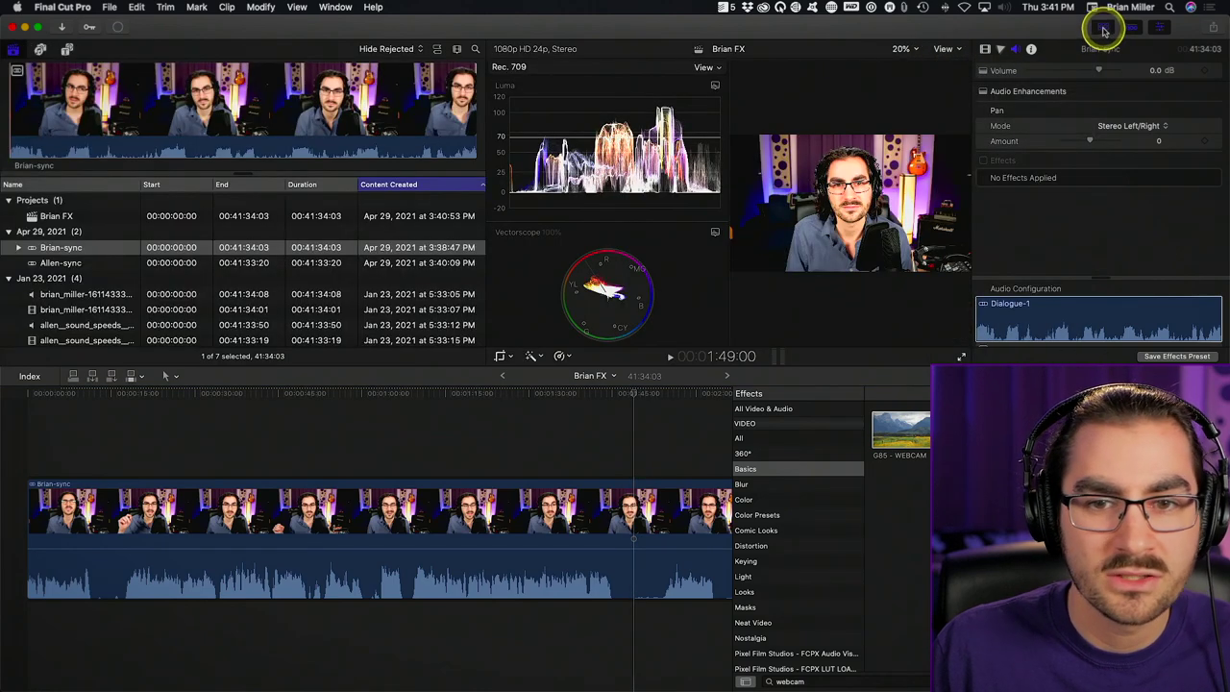
click(1102, 29)
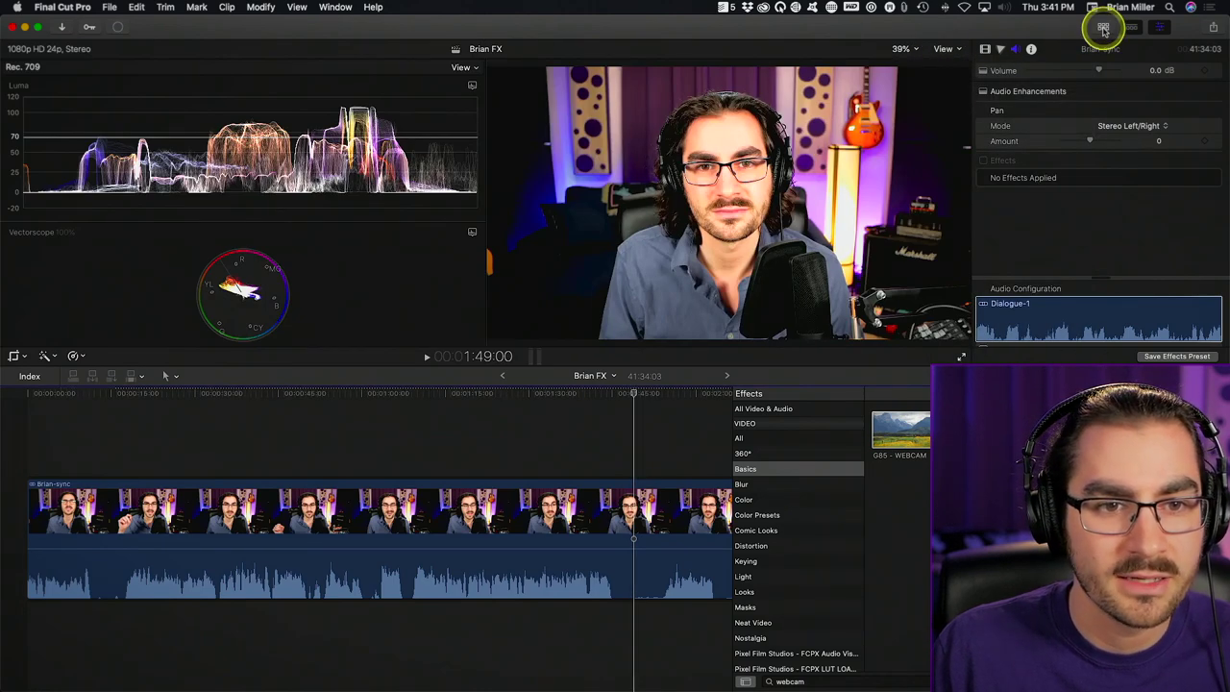
In the host clip's Color Wheels 1 correction, fine-tune the midtones, lower the highlights and slightly raise the shadows.
click(998, 49)
click(1061, 71)
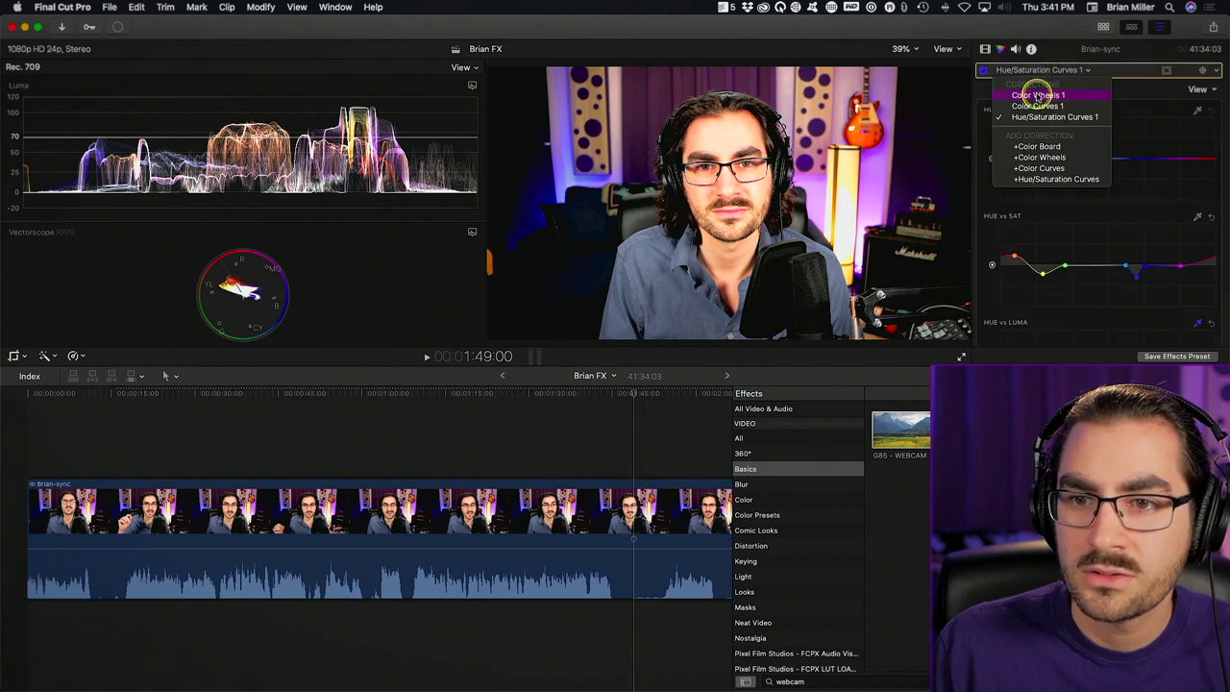
click(1036, 95)
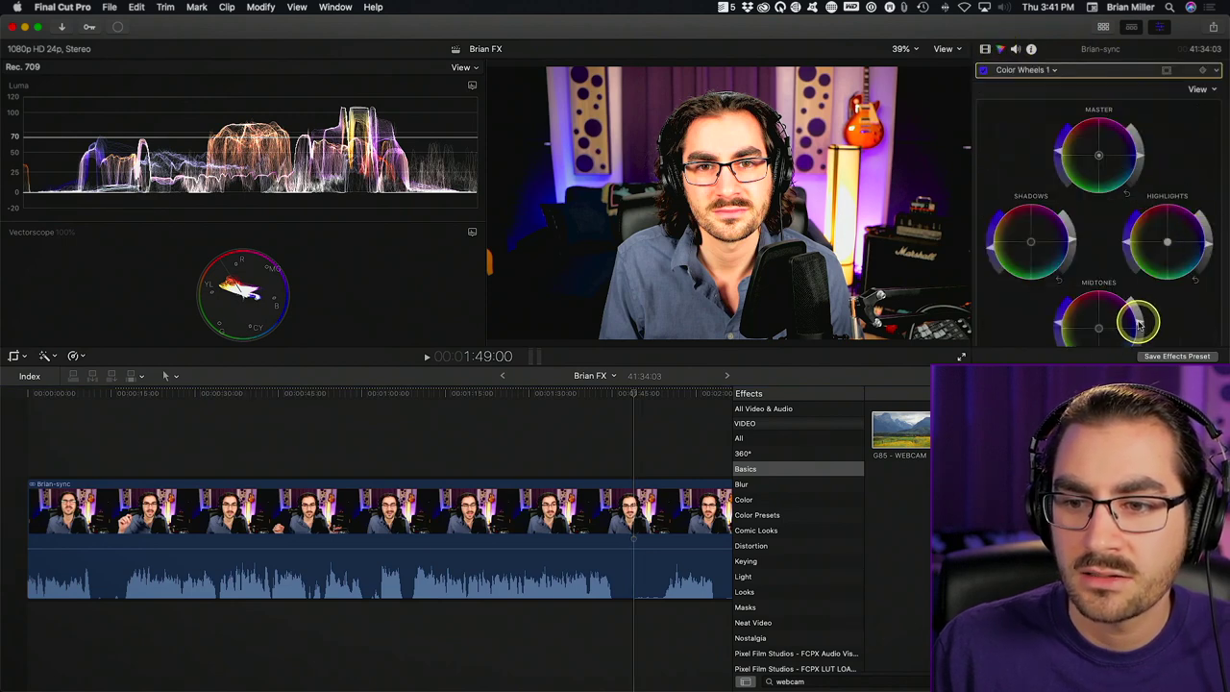
drag(1139, 327, 1140, 327)
drag(1208, 244, 1210, 252)
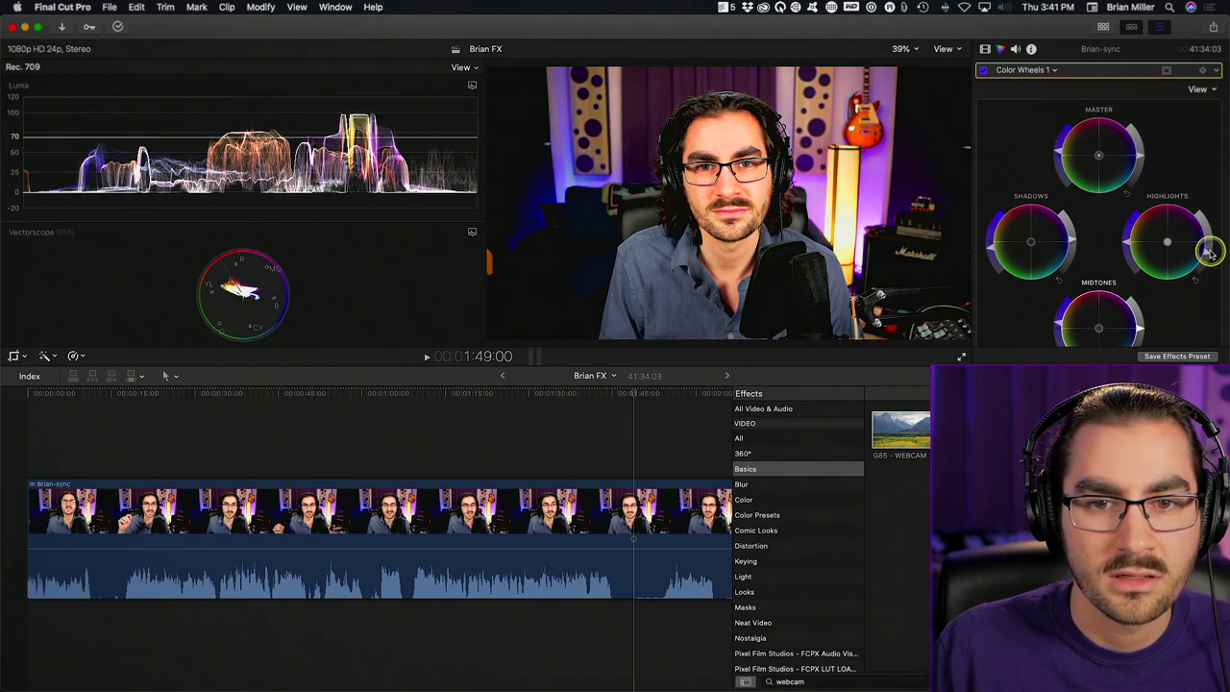
drag(1073, 241, 1078, 238)
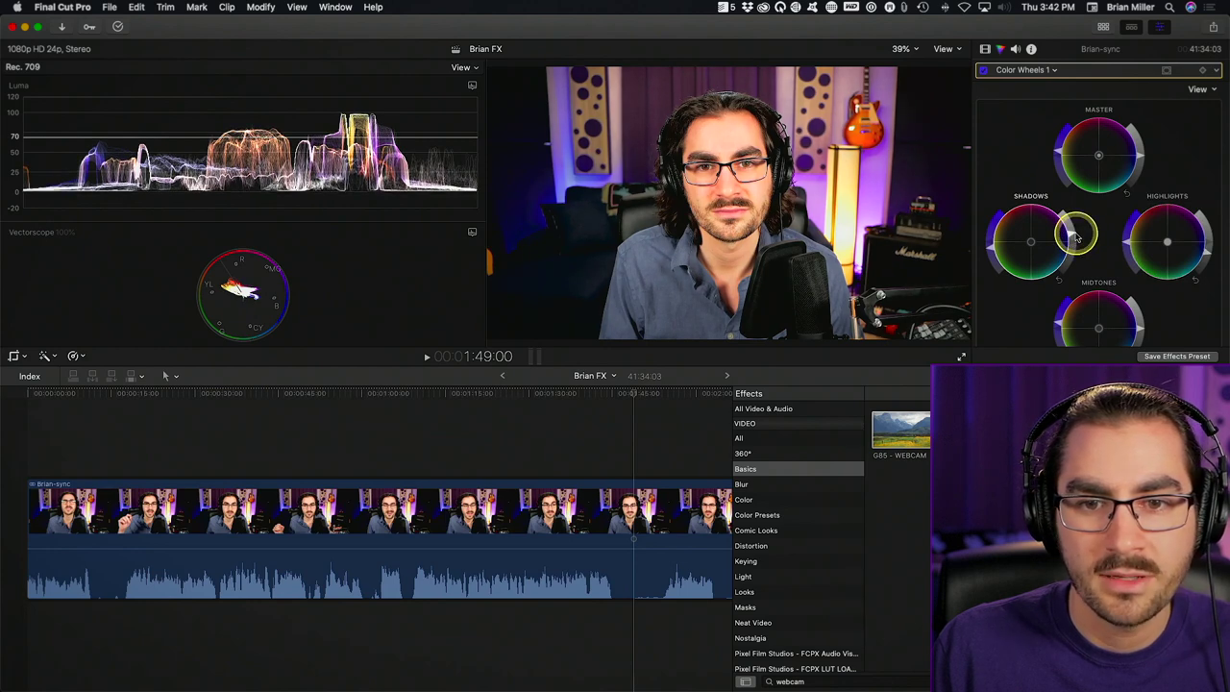
Compare the picture with the Vignette effect off and on, and review the clip's video effects and color wheels.
click(984, 49)
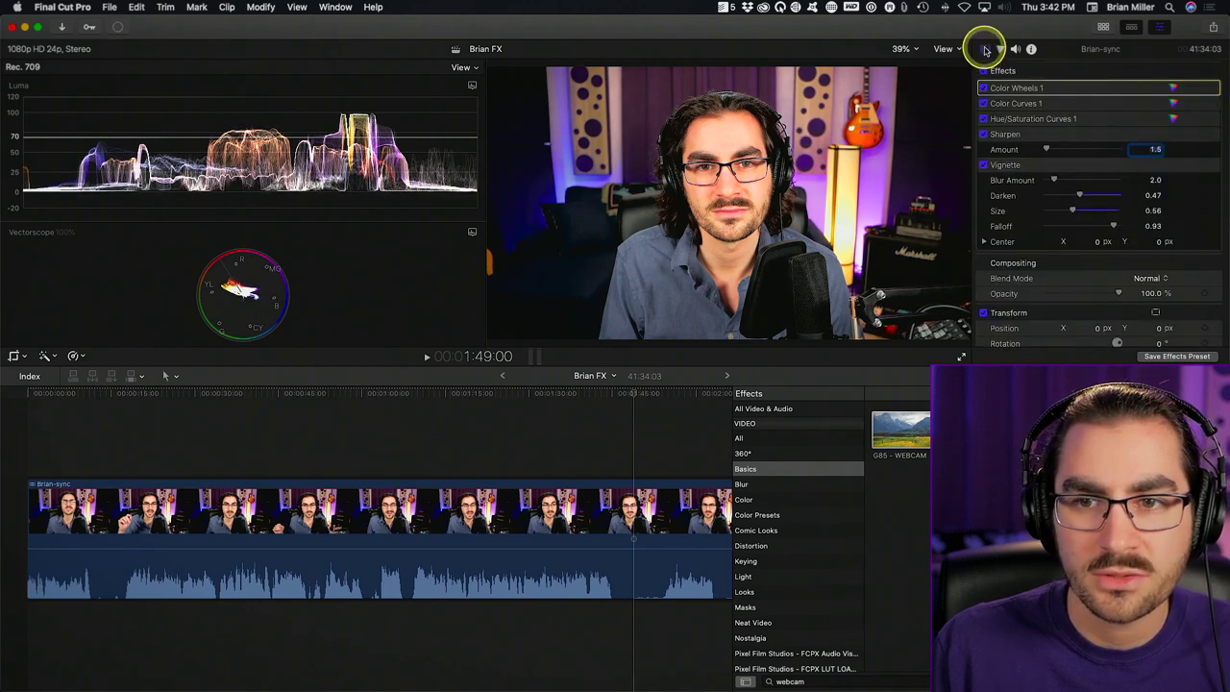
click(982, 165)
click(983, 166)
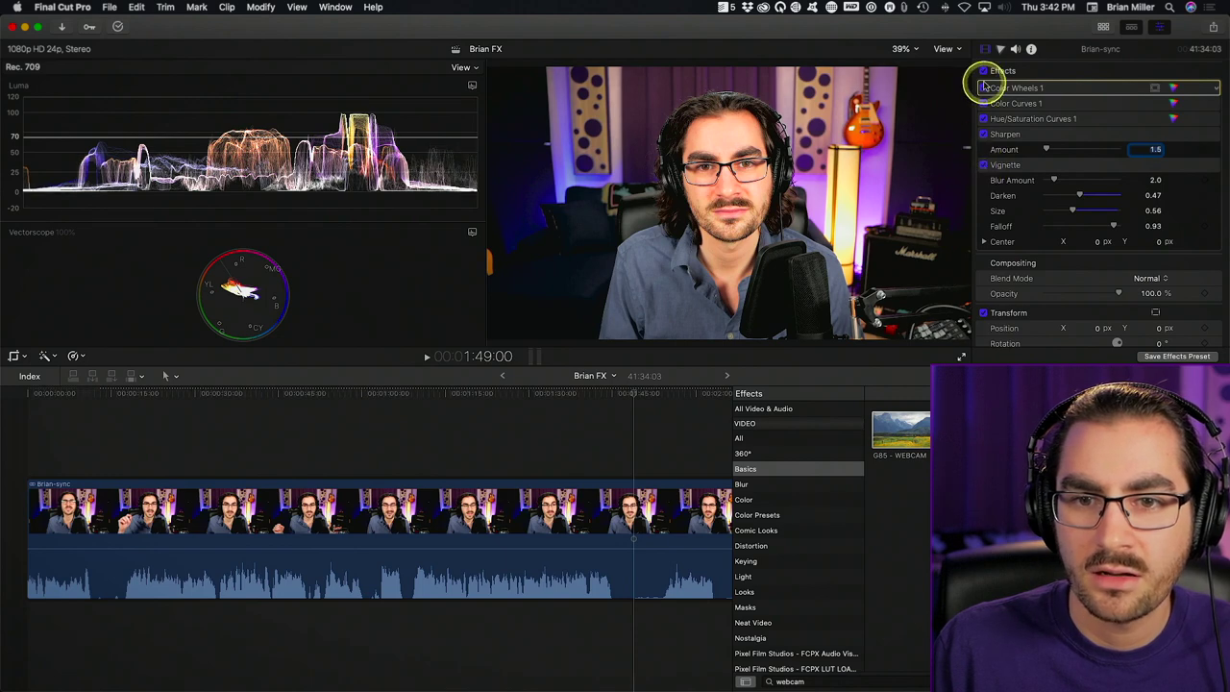
click(1173, 87)
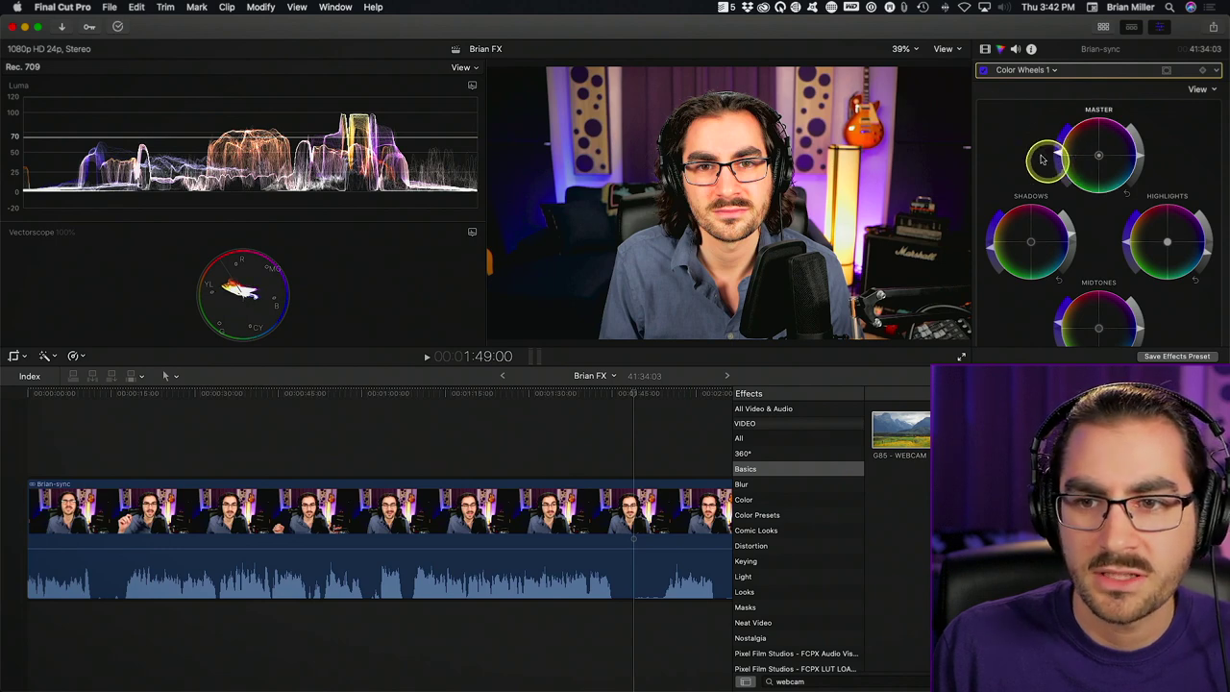
click(985, 49)
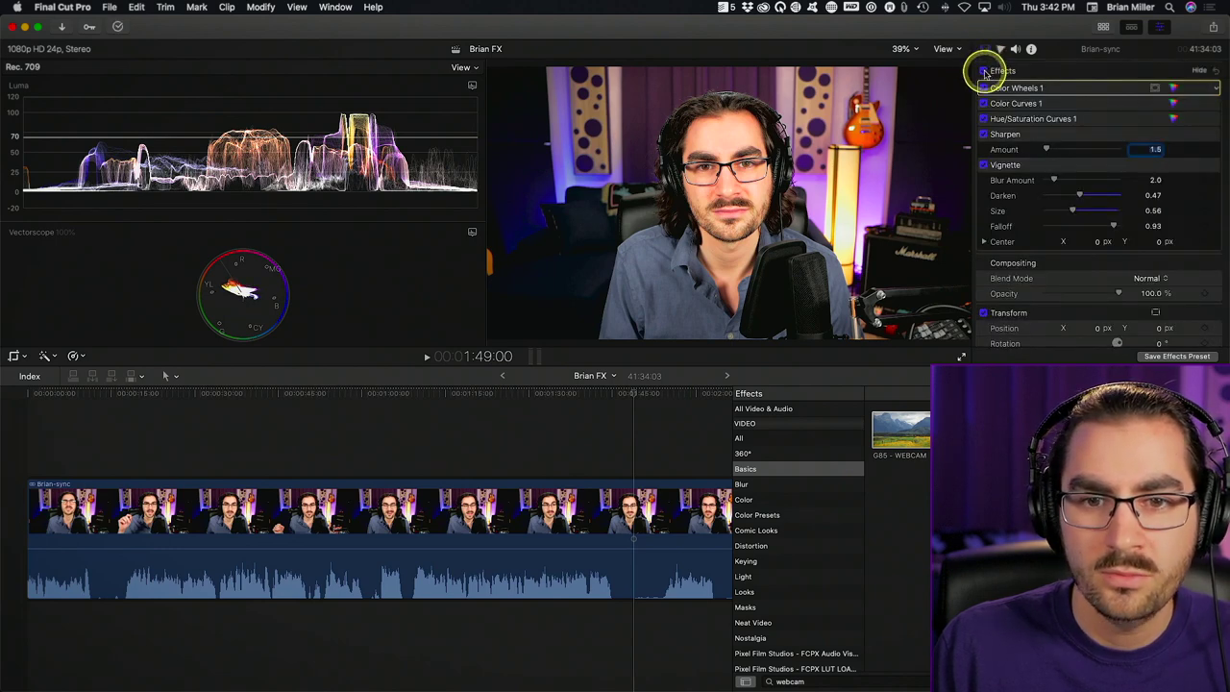
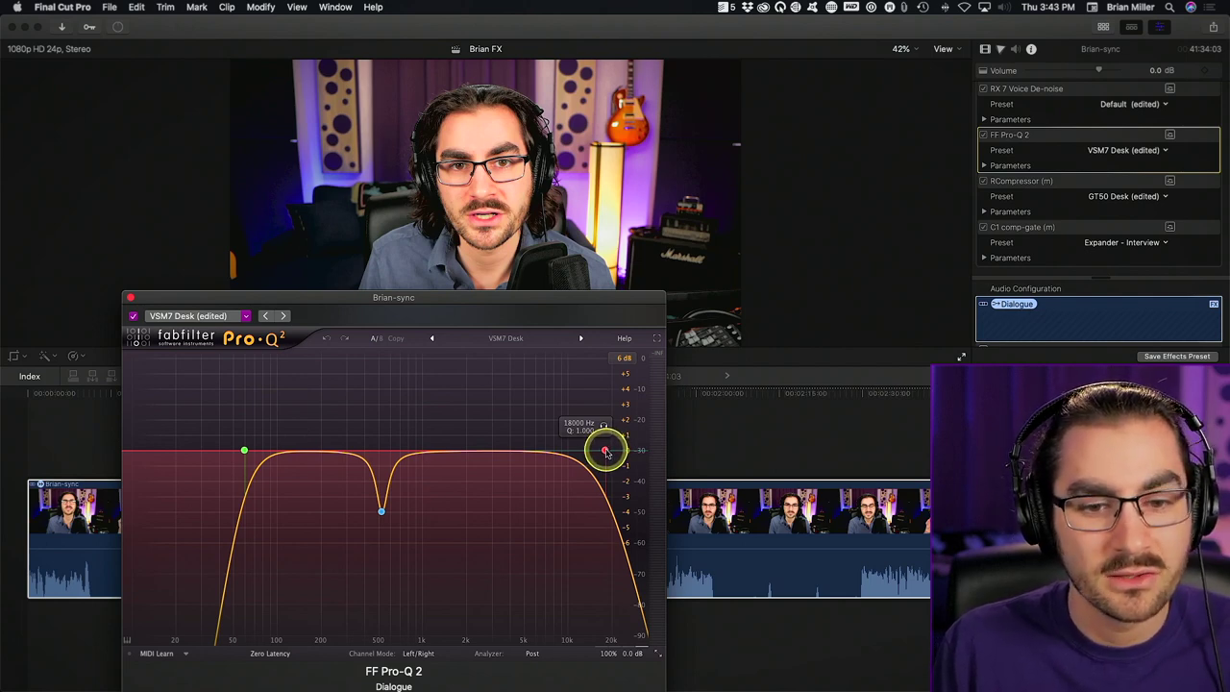
Close the FF Pro-Q 2 and RCompressor plug-in windows and stop the audio playback.
click(131, 297)
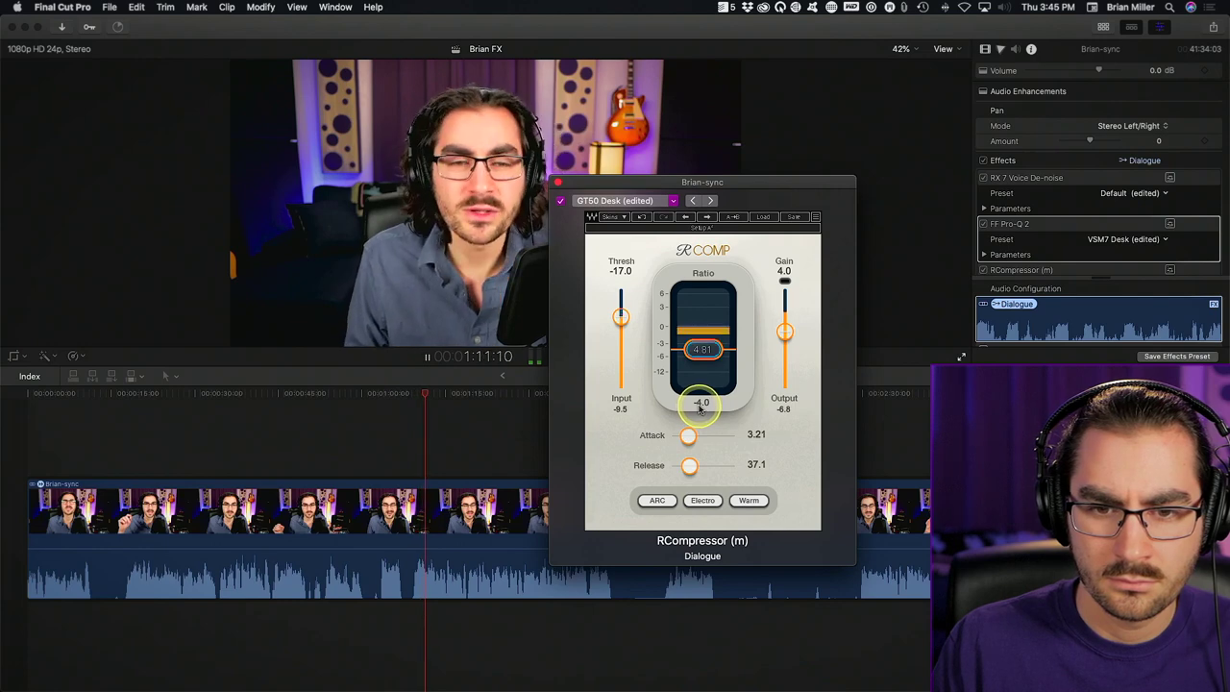
click(558, 184)
key(space)
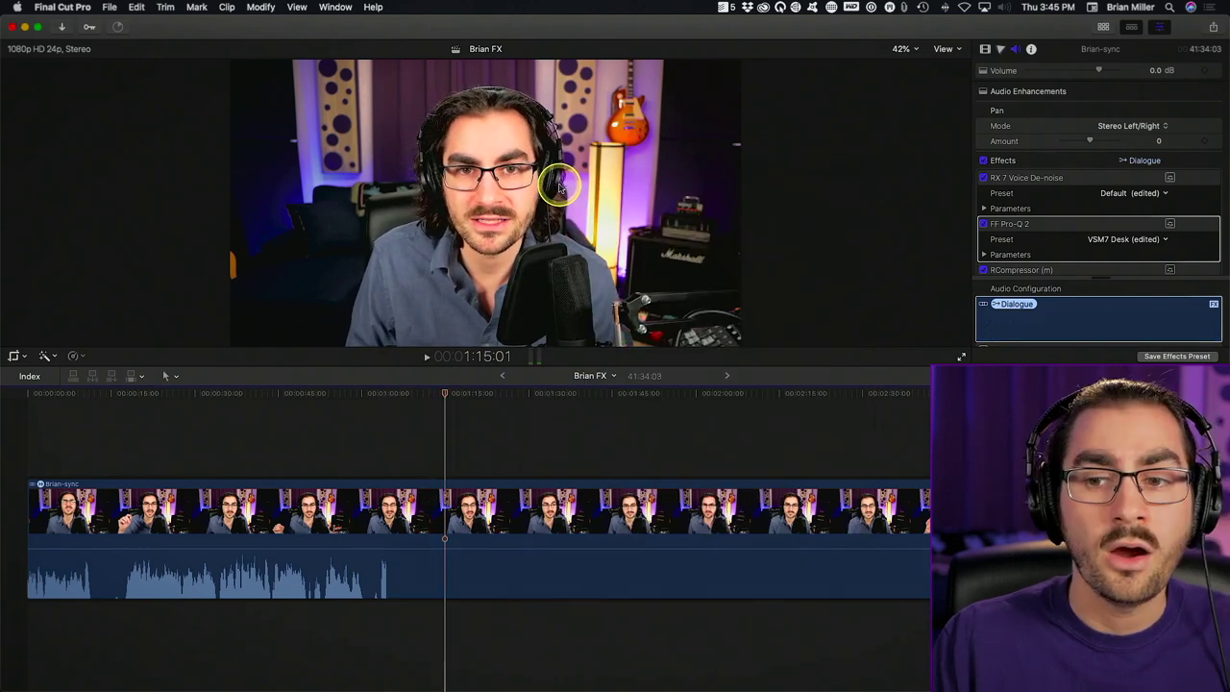
Set the RCompressor's ratio to 3.99 and threshold to -18.0, and play back a passage to check the gain reduction.
scroll(1133, 220, down, 2)
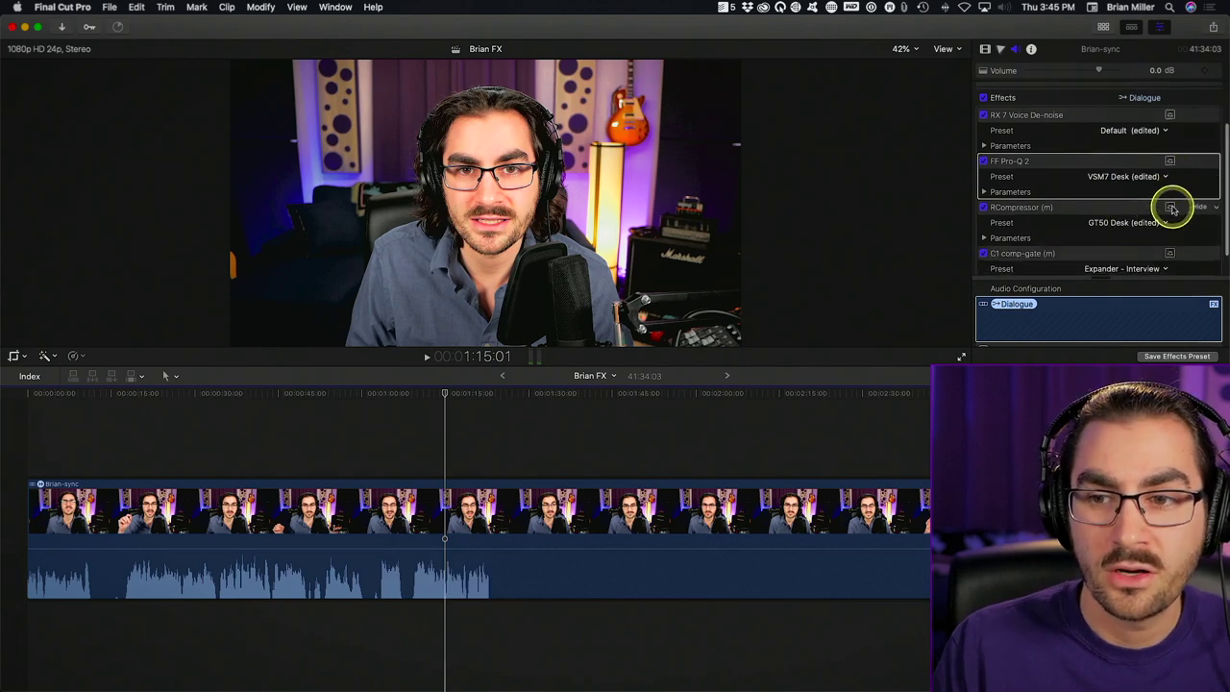
click(1170, 206)
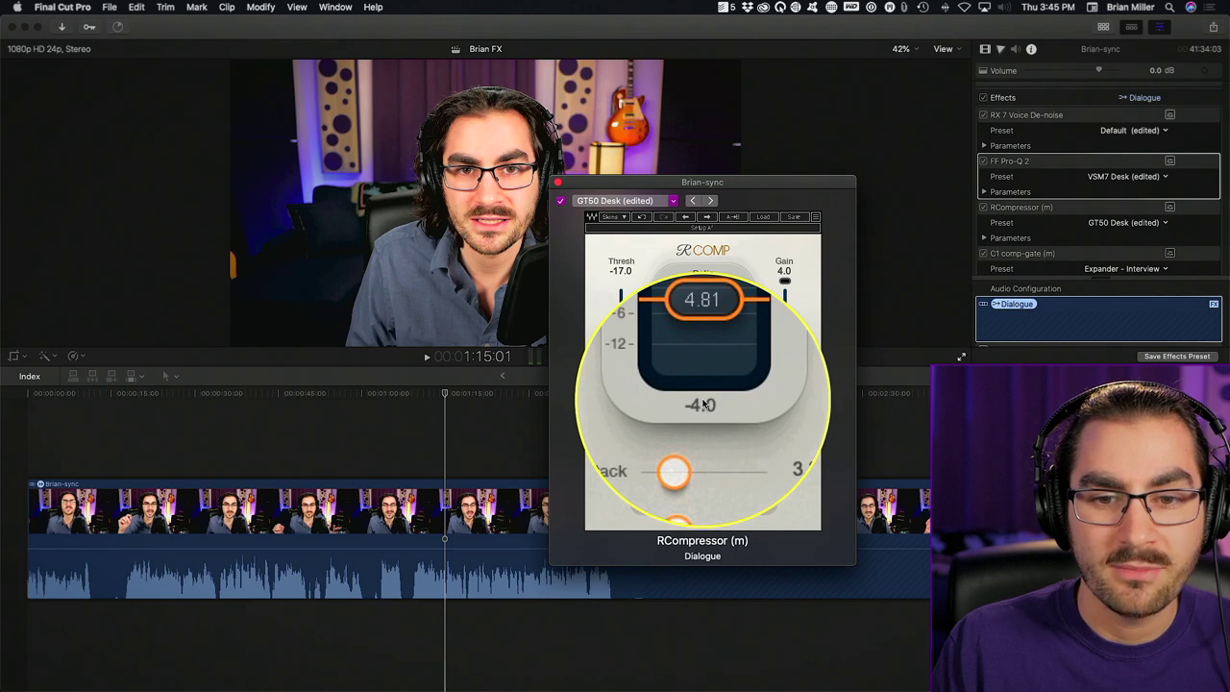
click(701, 349)
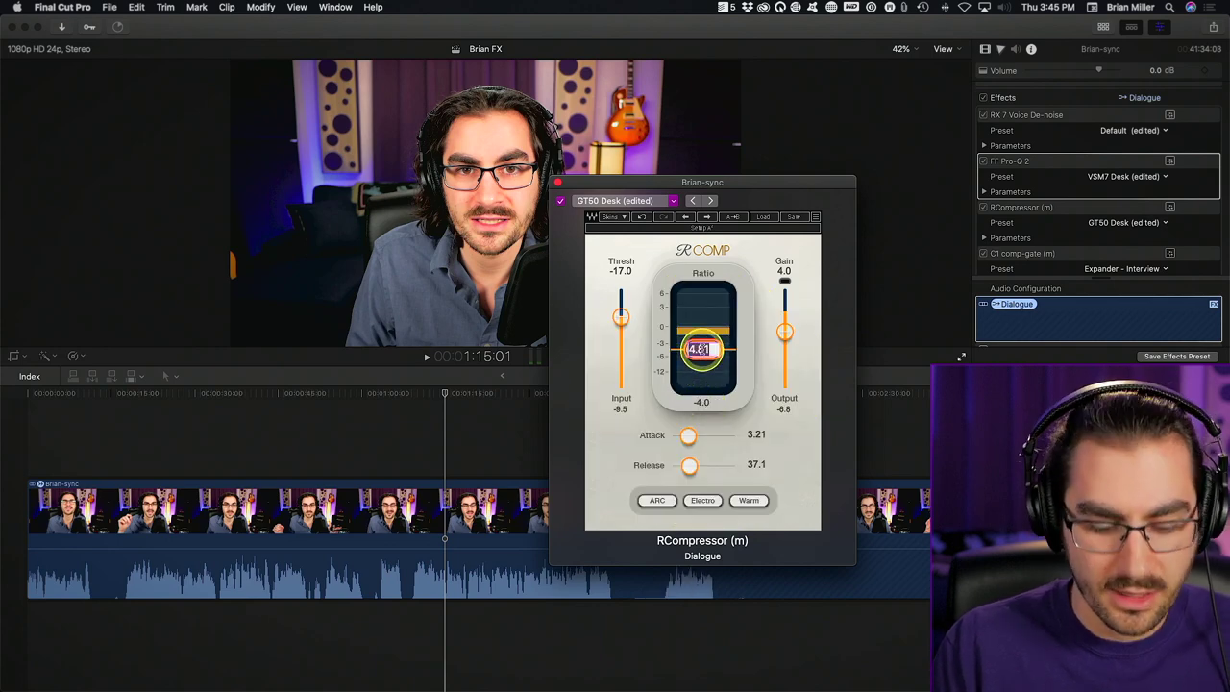
text(3.99)
key(Return)
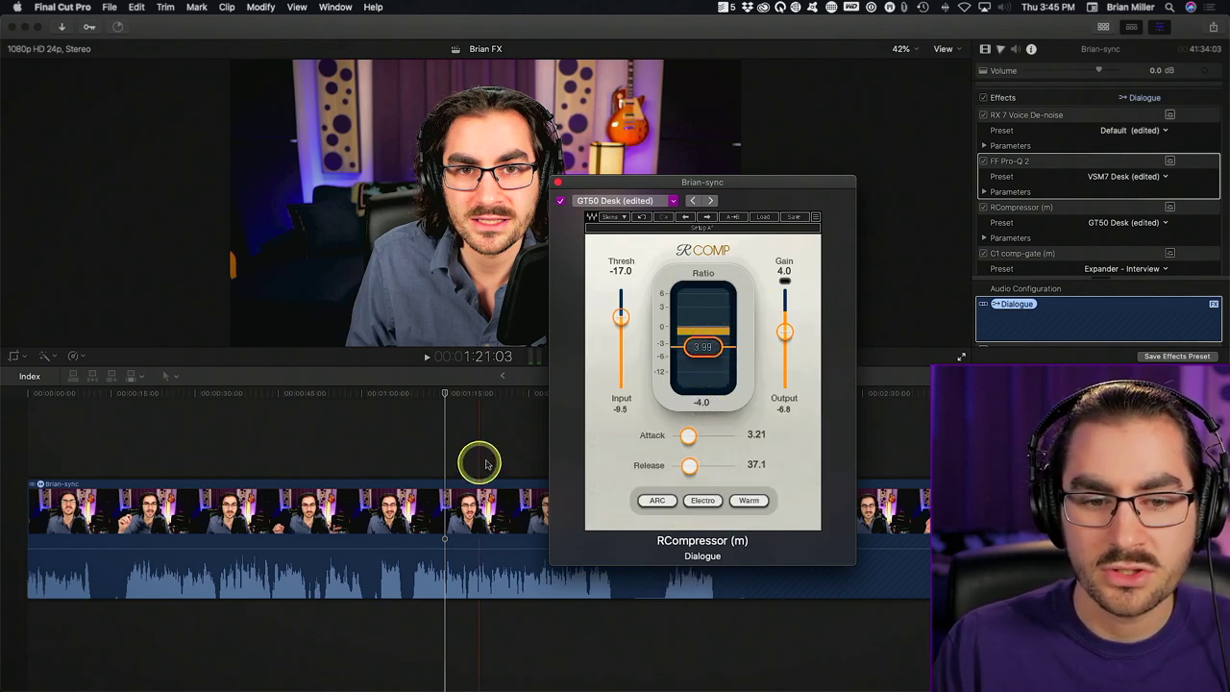
click(620, 270)
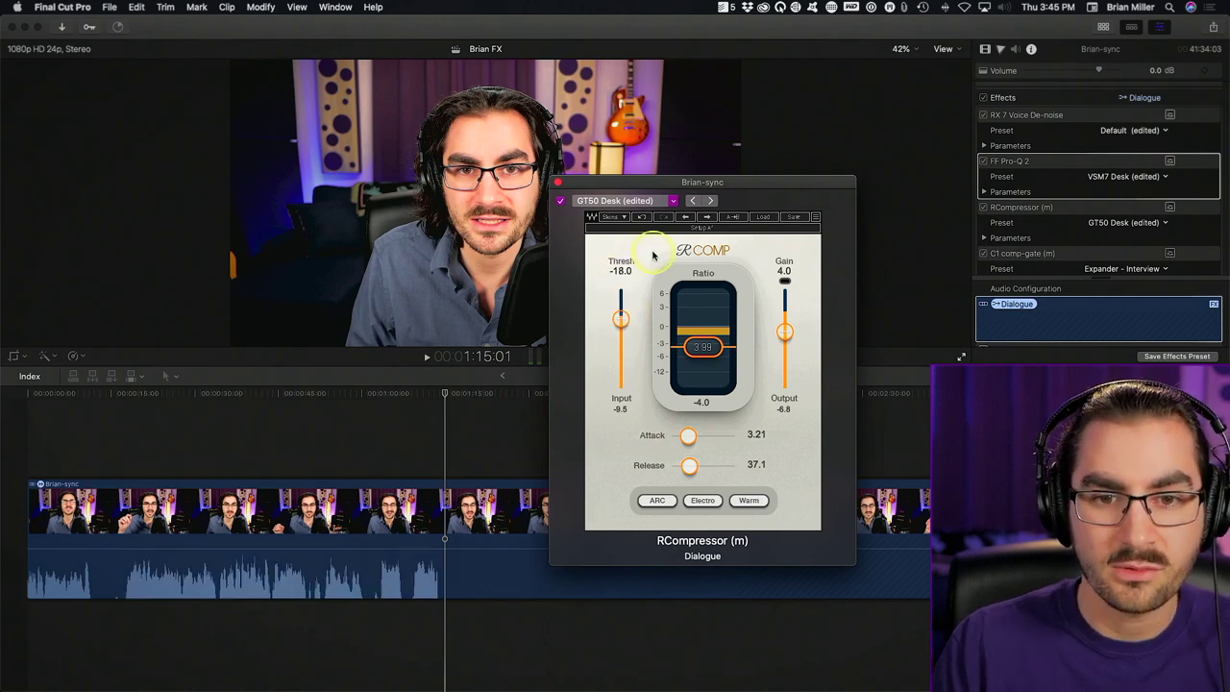
key(space)
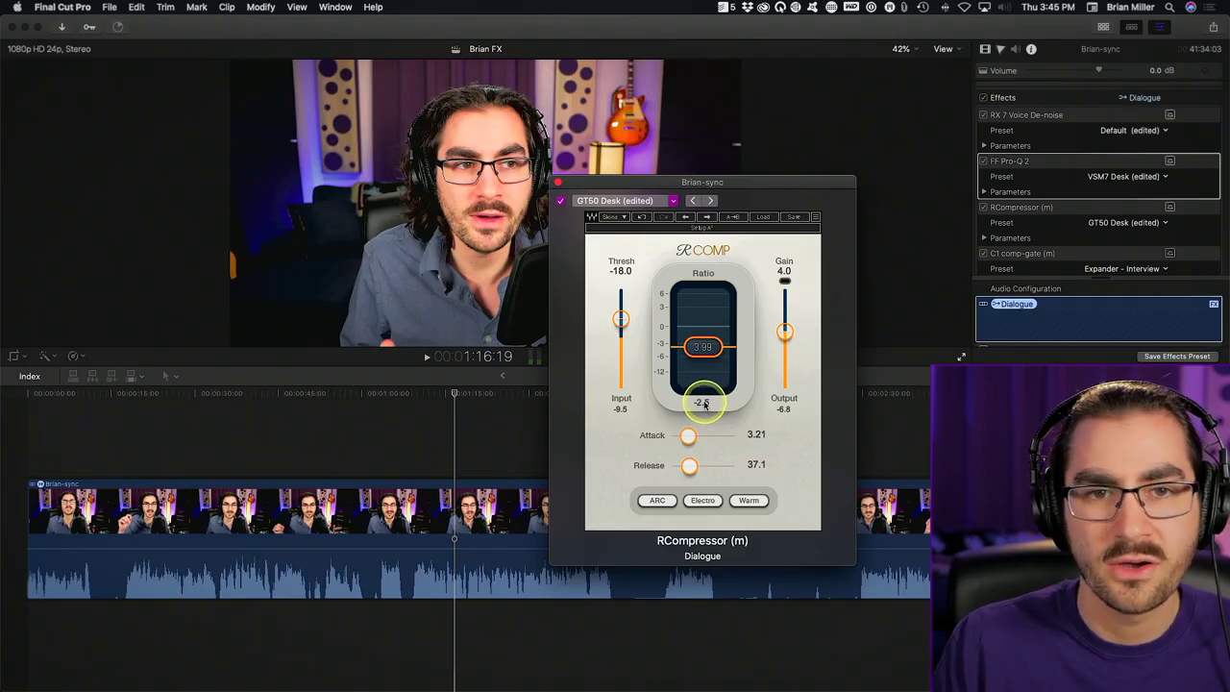
click(558, 184)
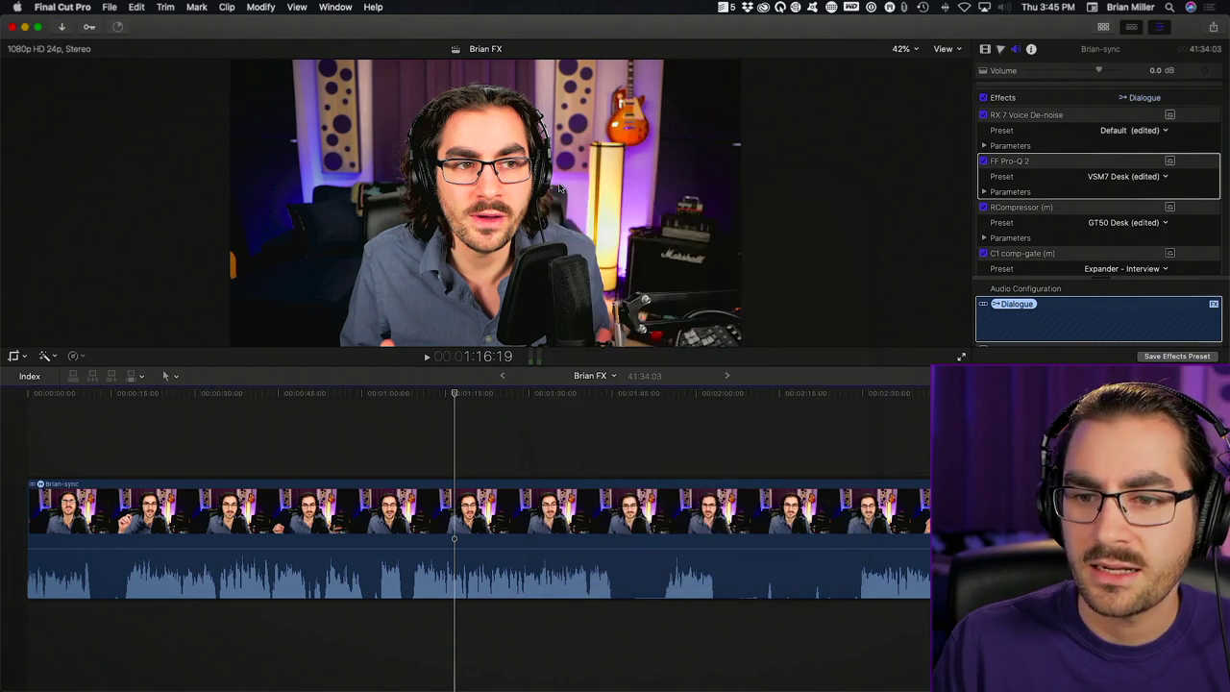
Turn the host's timeline clip into a compound clip named with the host's first name plus "FX" and select it in the browser.
click(543, 492)
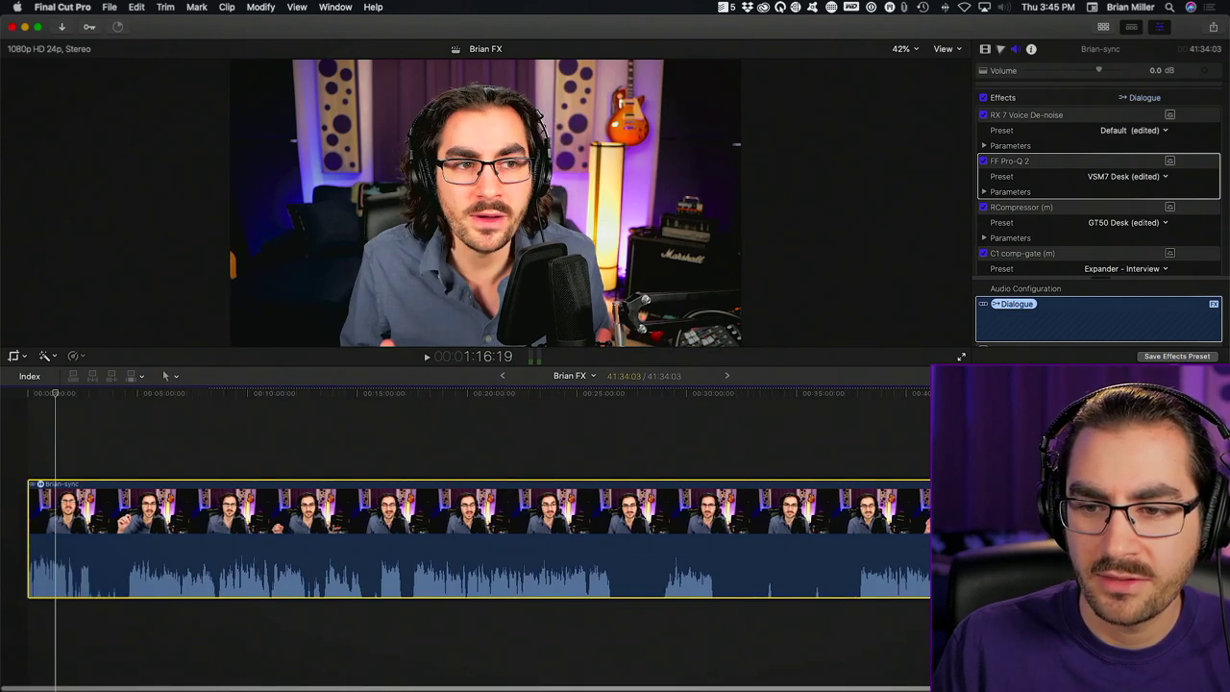
key(shift+z)
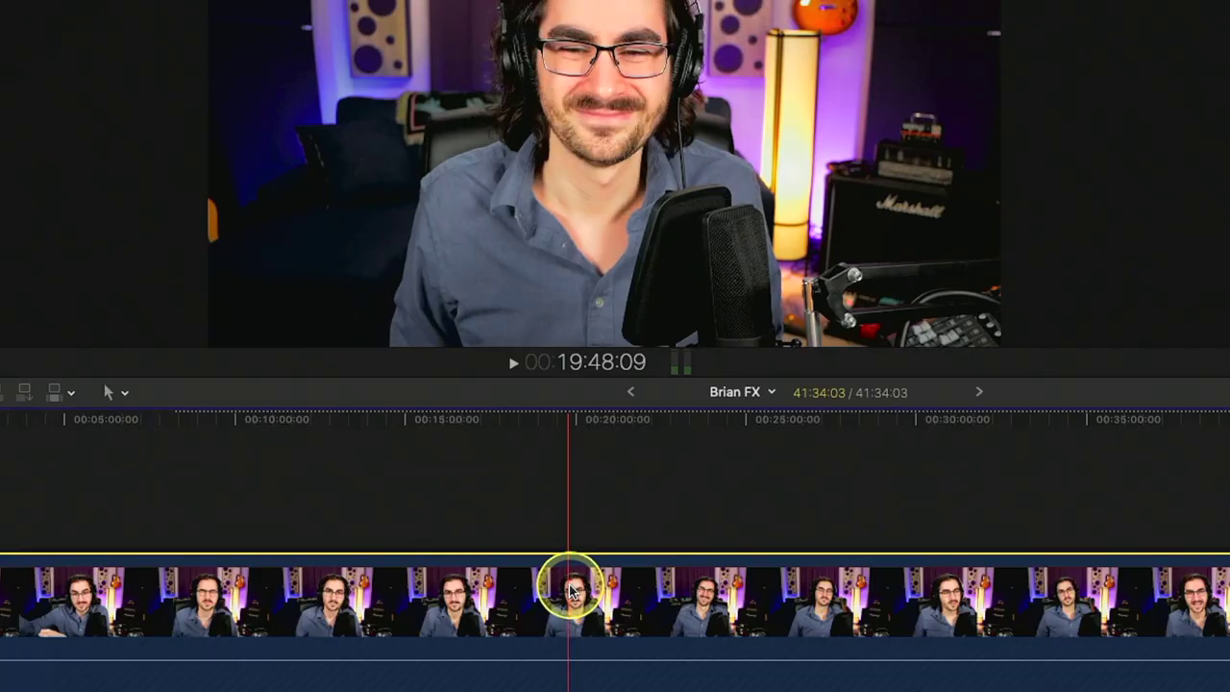
right_click(572, 590)
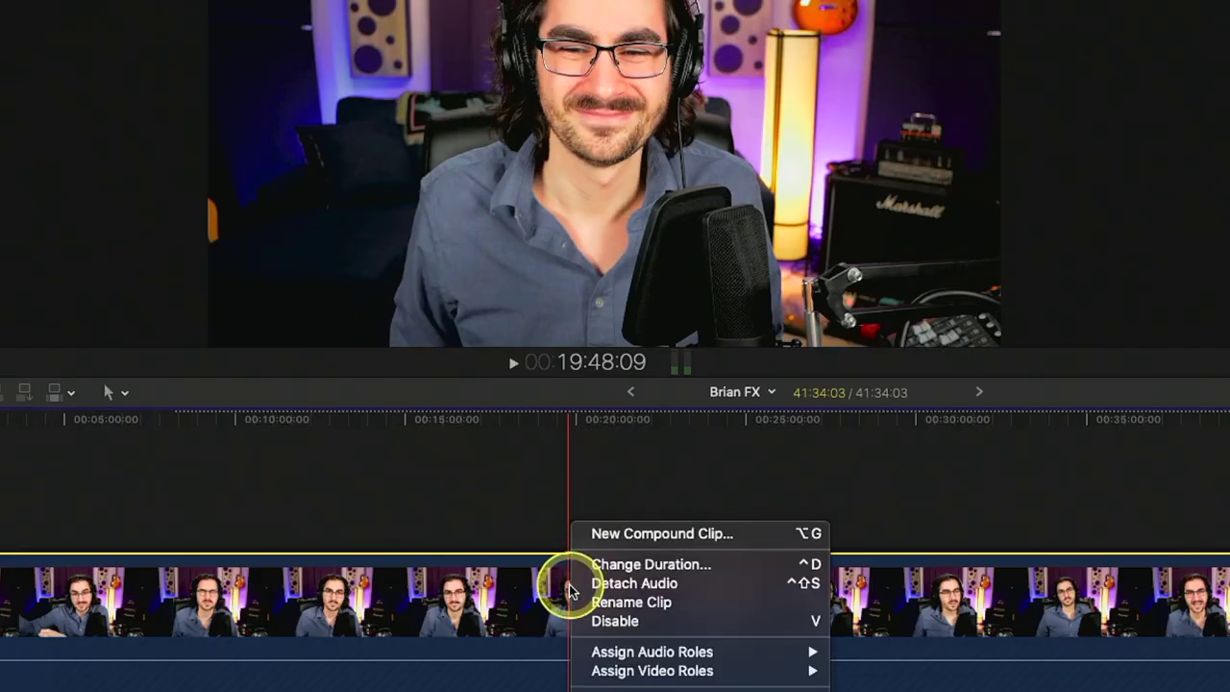
click(657, 532)
text(Brian FX)
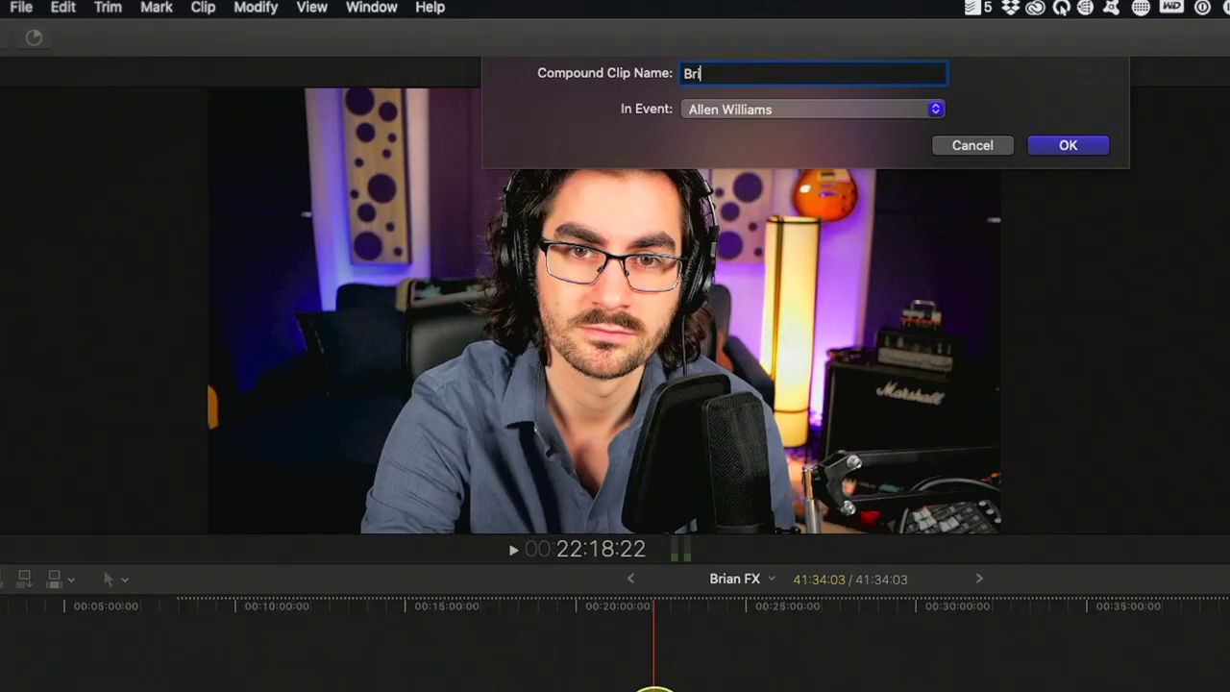
key(Return)
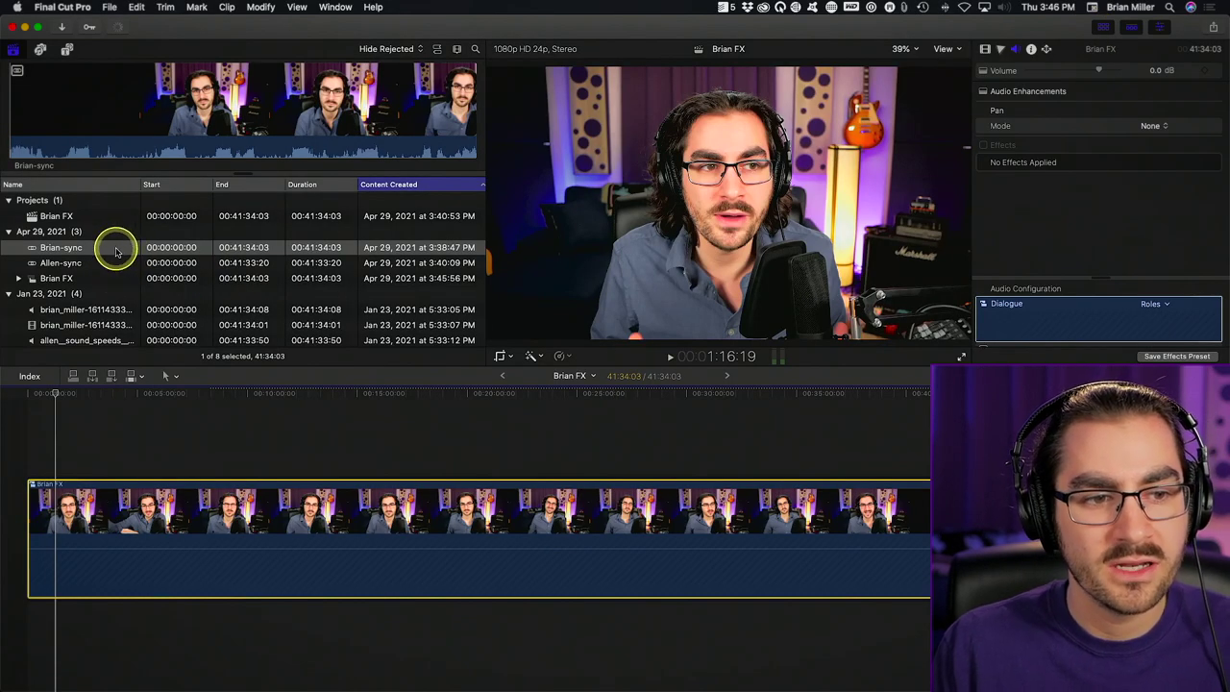
click(98, 280)
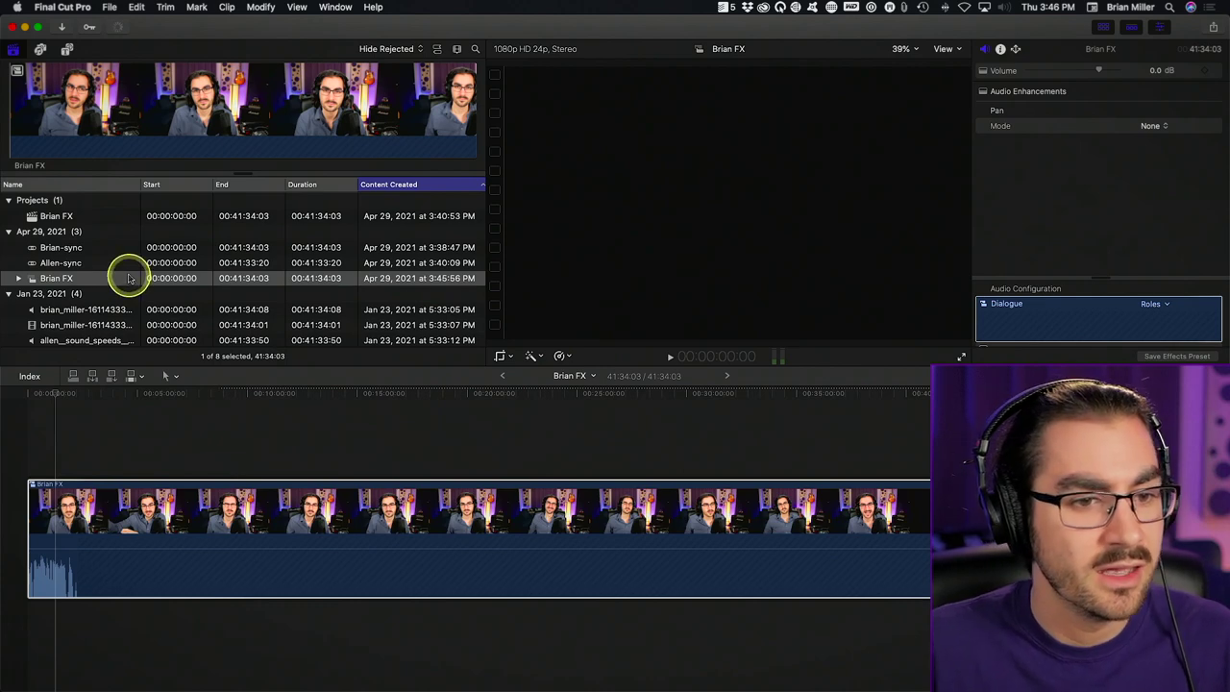
Create a project in the guest's event, named with the guest's first name plus "FX", at 1080p HD, 24p and stereo.
click(109, 7)
mouse_move(135, 27)
click(286, 27)
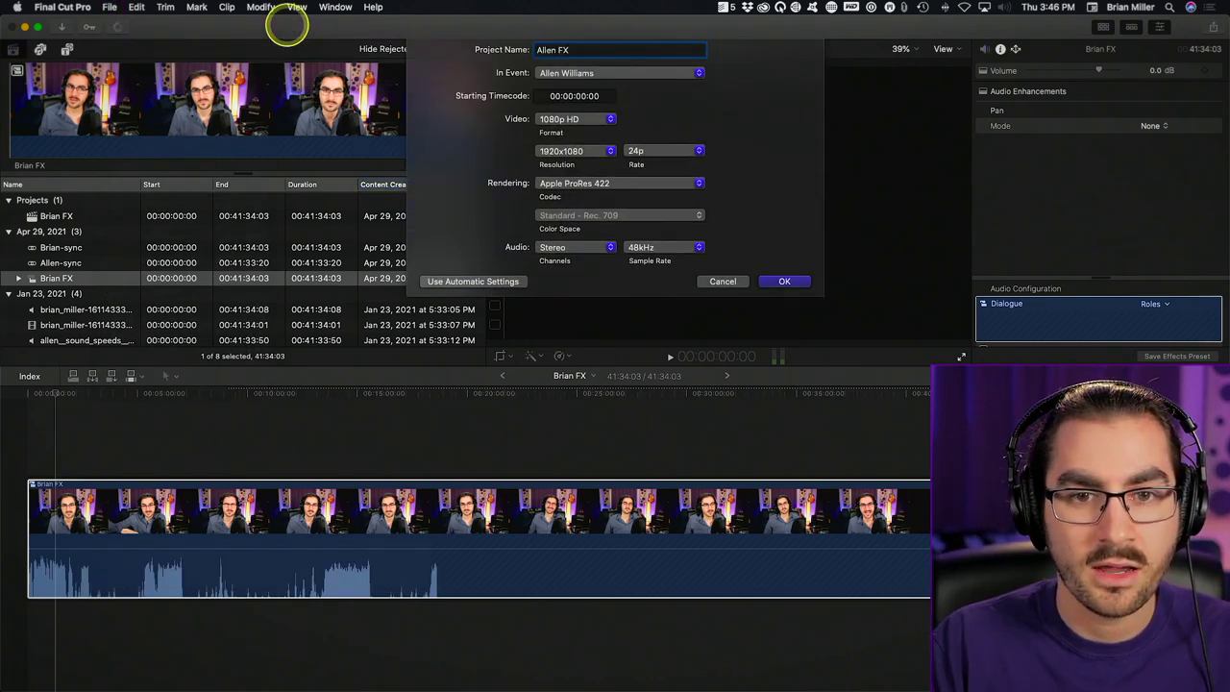
key(Return)
Place the guest's synchronized clip at the start of the project timeline and show the video scopes in place of the clip browser.
click(69, 279)
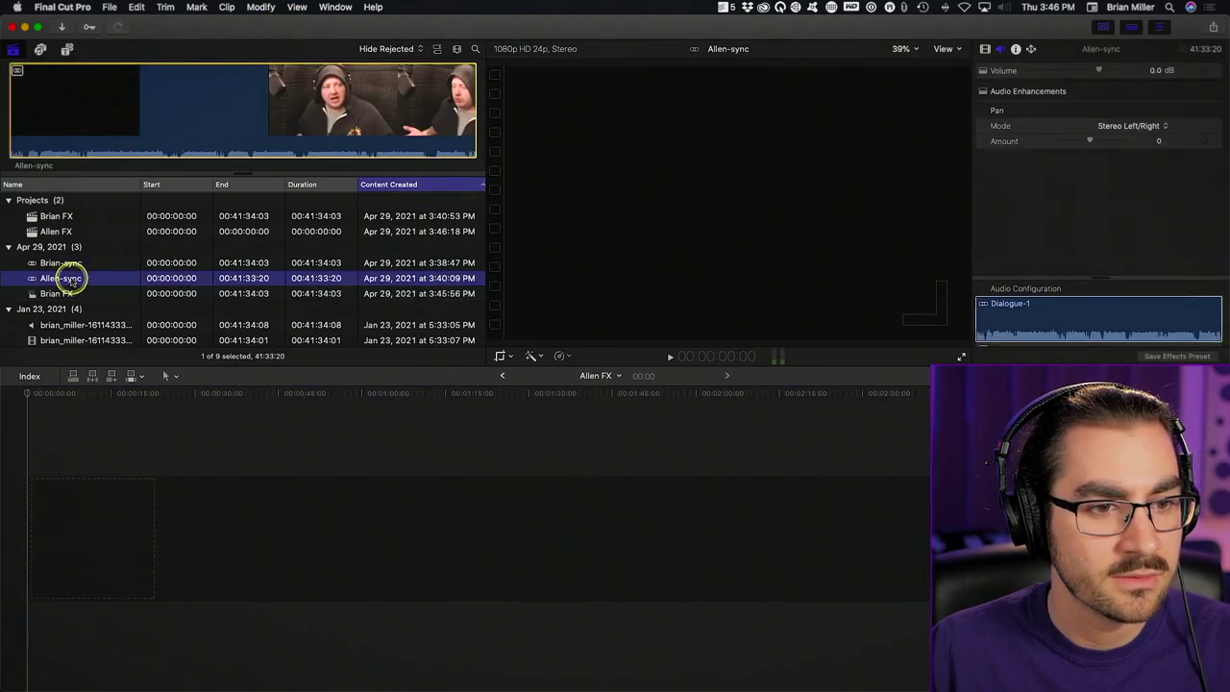
drag(70, 278, 61, 511)
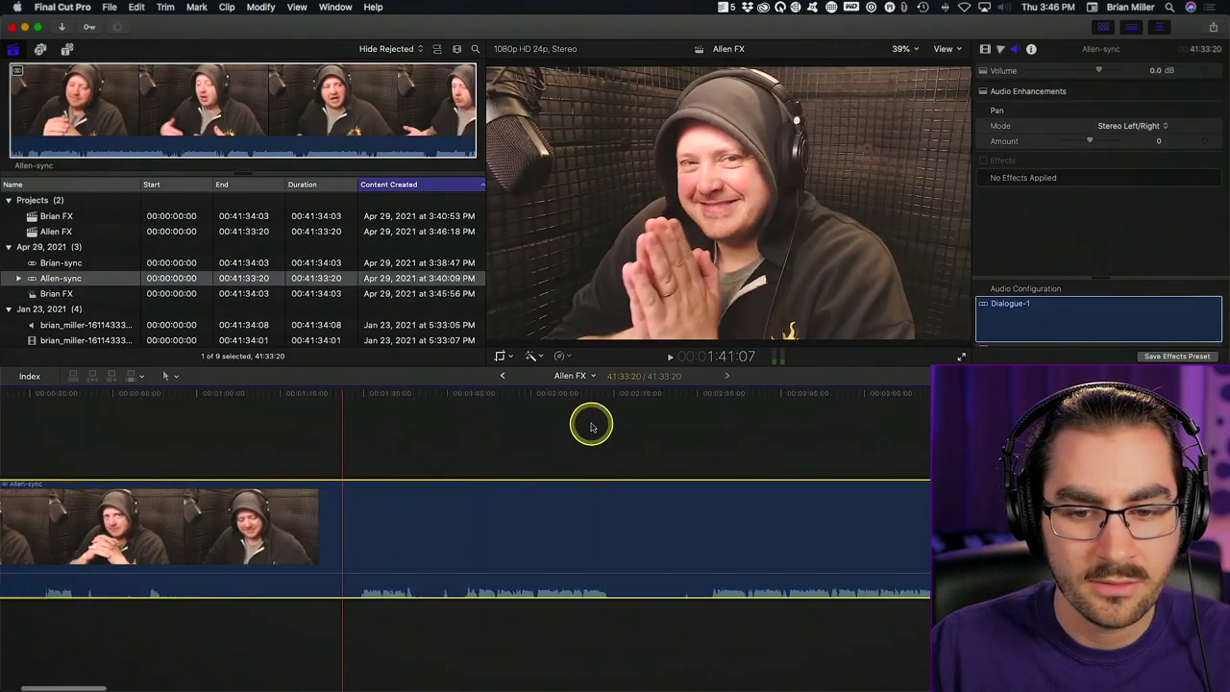
click(944, 48)
click(999, 76)
click(1103, 27)
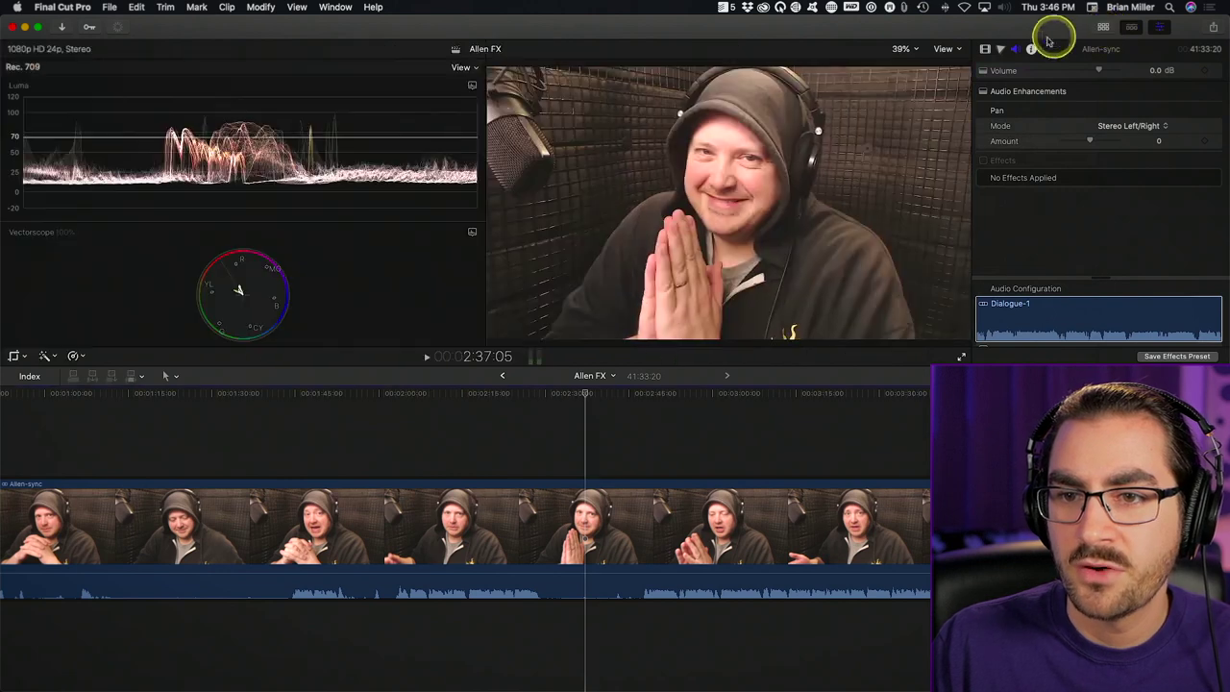
Add a Color Wheels correction to the guest's clip, lowering the shadows and adjusting the midtones.
click(999, 49)
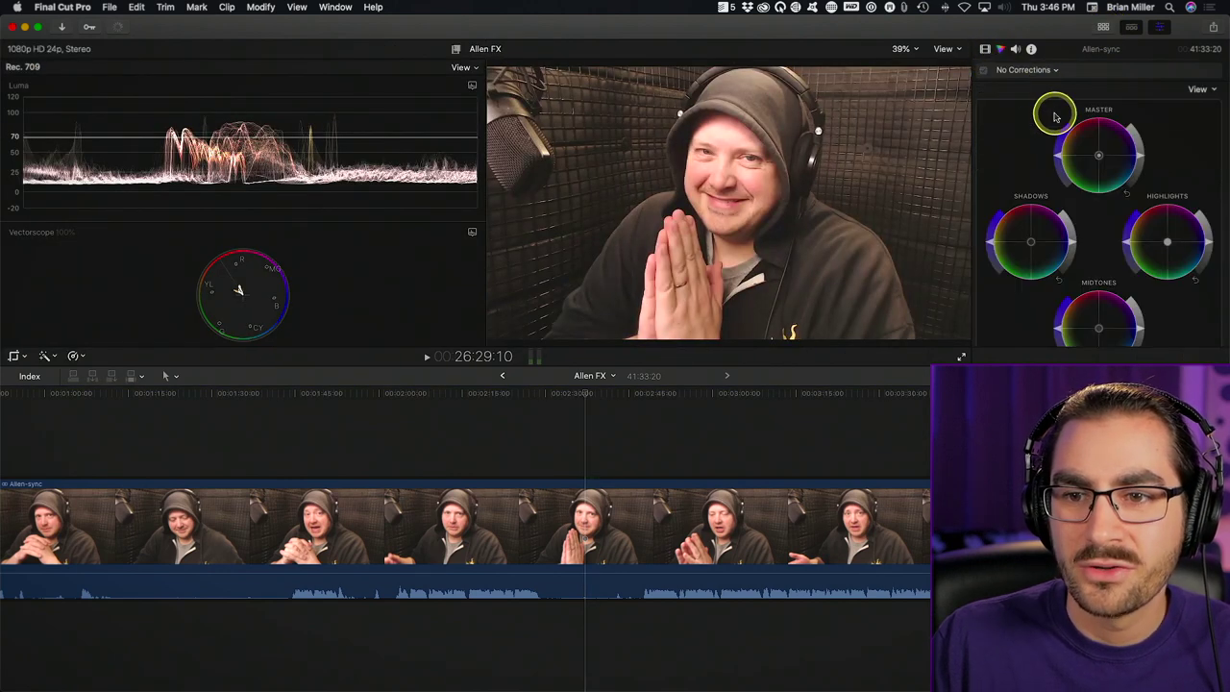
scroll(1090, 228, down, 3)
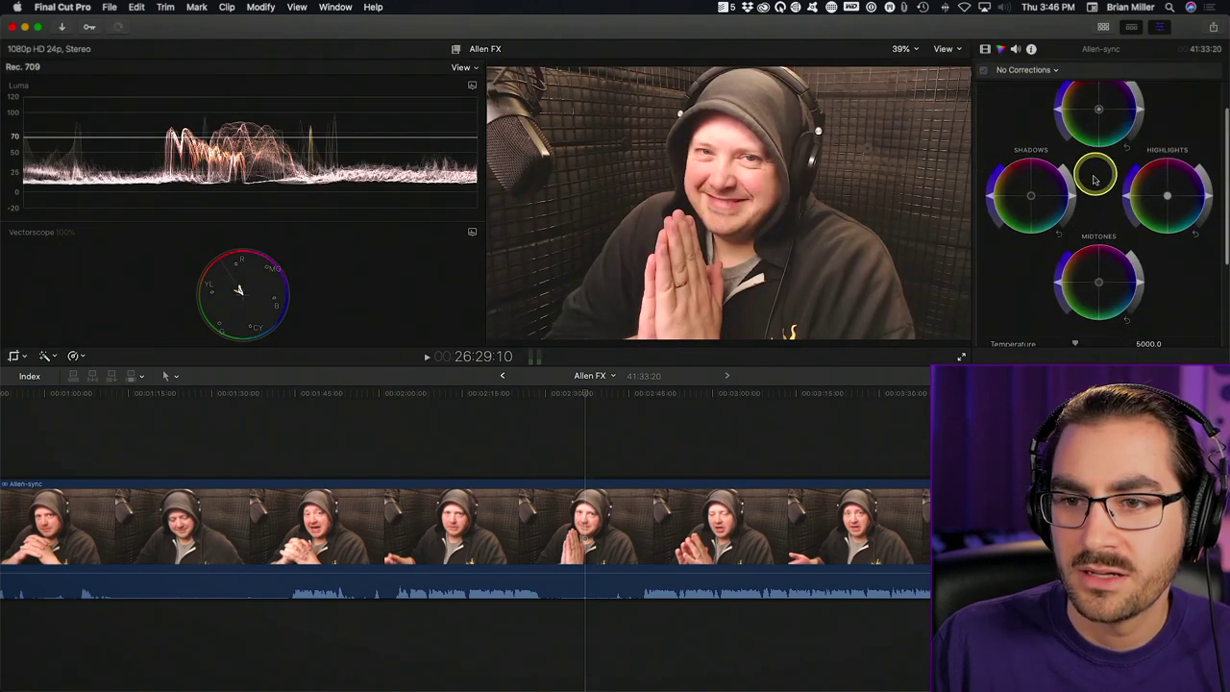
drag(1073, 211, 1071, 213)
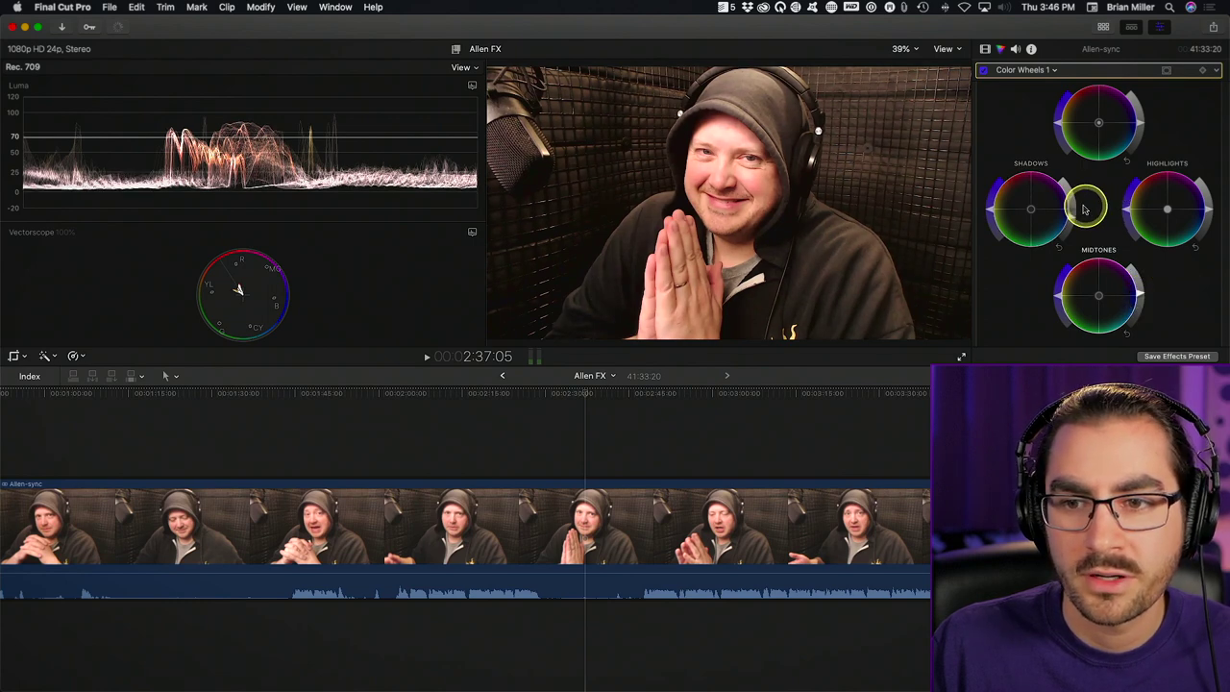
drag(1072, 220, 1072, 219)
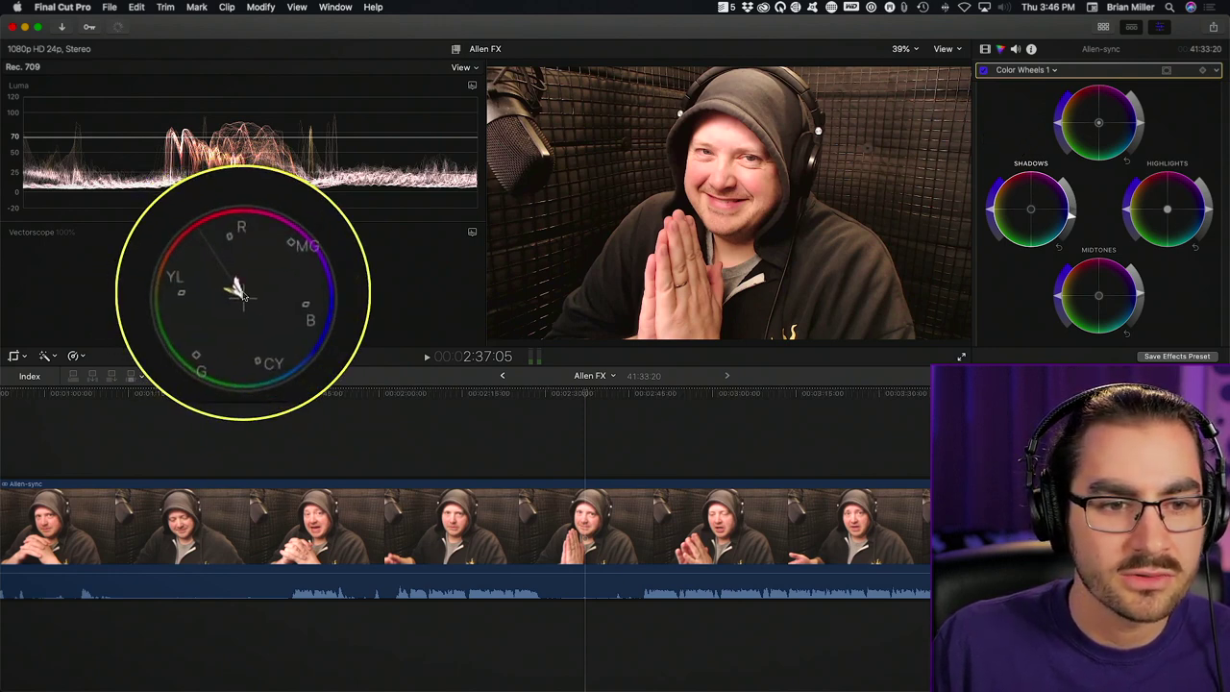
Add a Hue/Saturation Curves correction to the guest's clip, then apply the Draw Mask effect and outline only the guest's face.
click(997, 50)
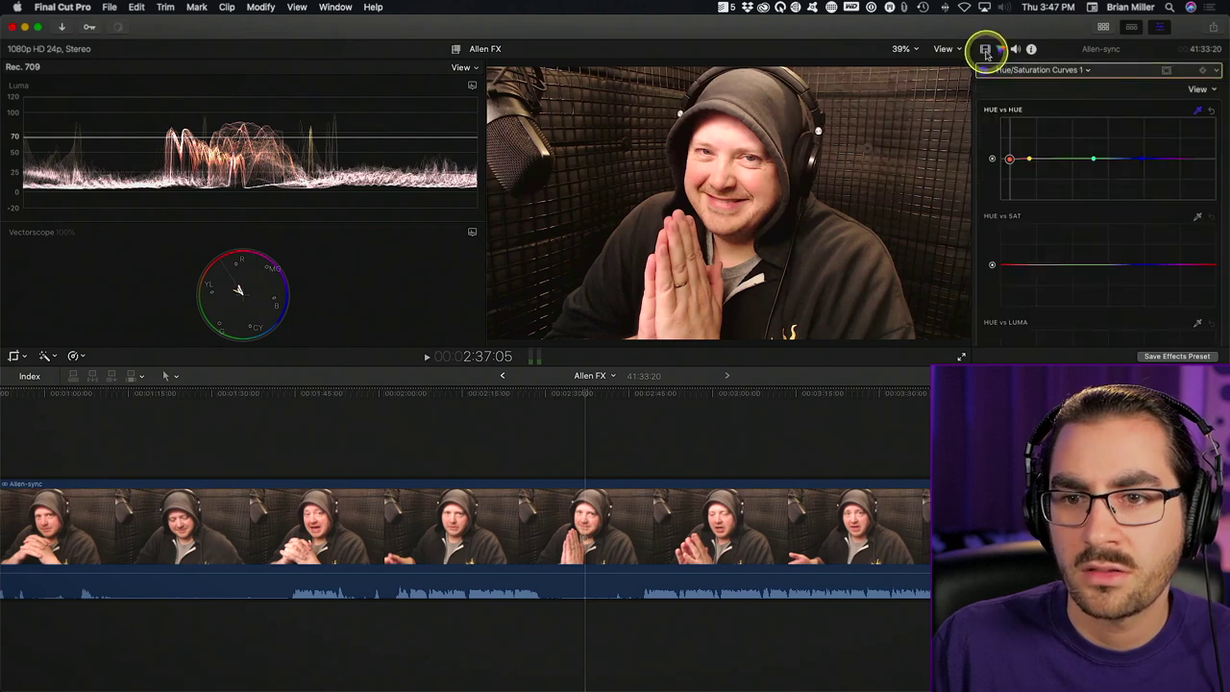
click(985, 48)
key(super+5)
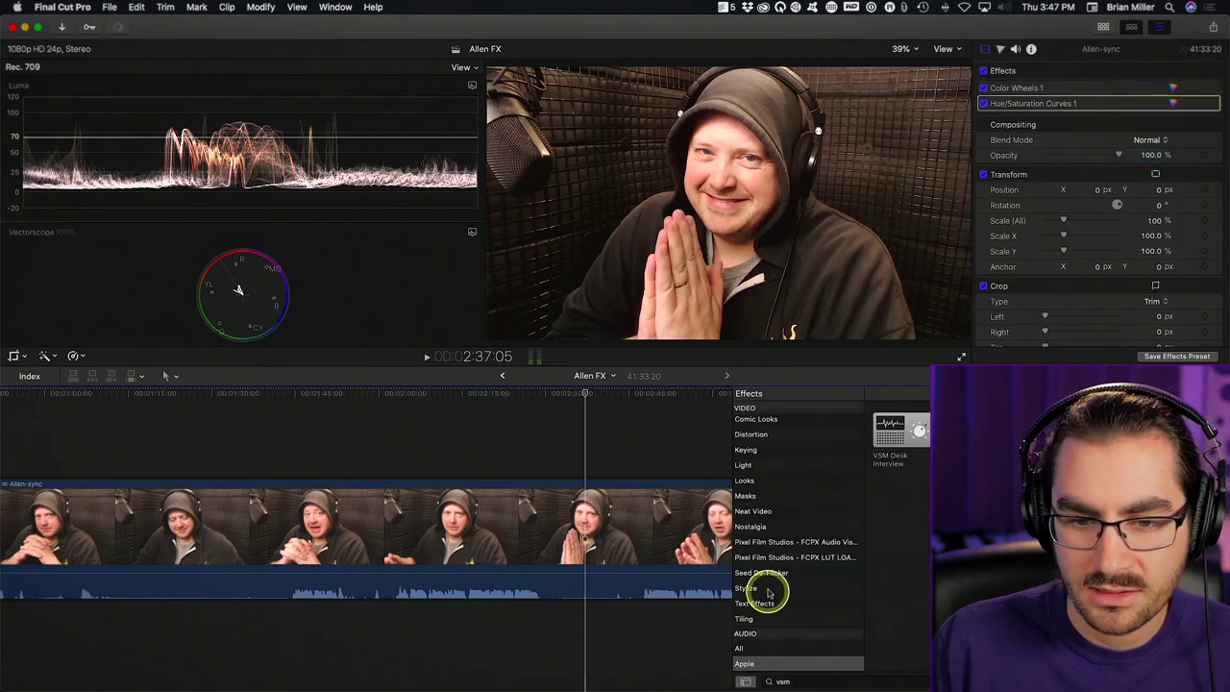
click(768, 496)
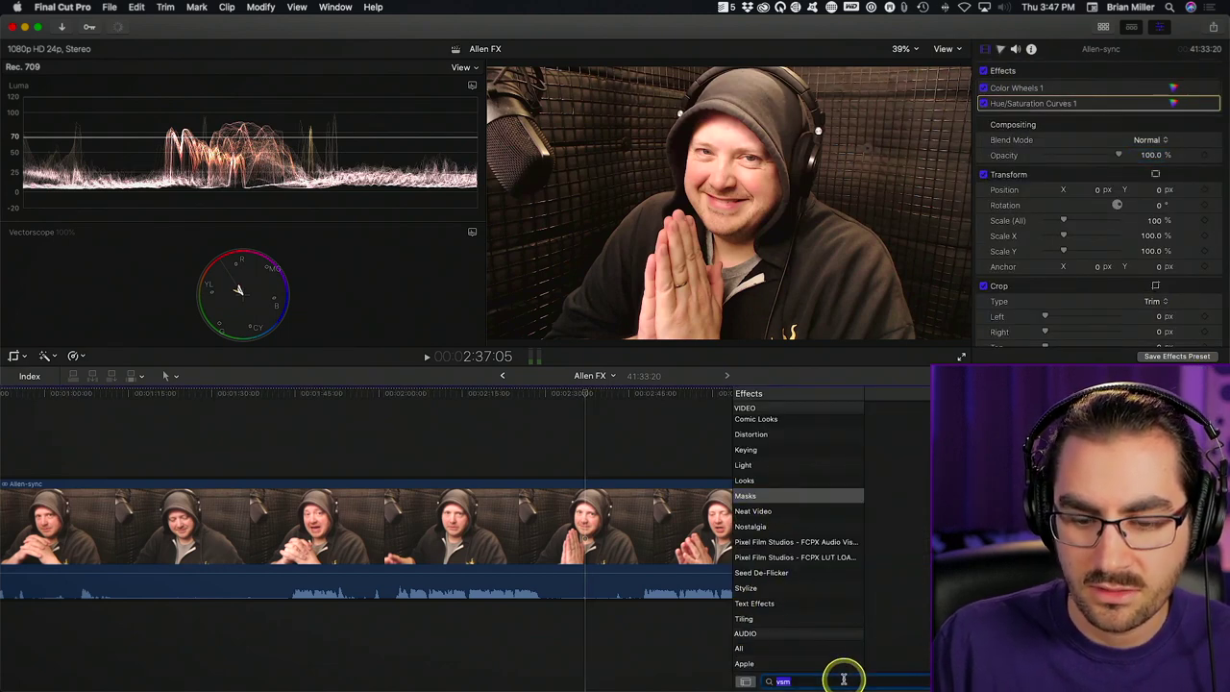
key(BackSpace)
mouse_move(900, 431)
mouse_down()
mouse_move(692, 485)
mouse_move(649, 423)
mouse_move(716, 139)
mouse_up()
click(721, 123)
click(688, 202)
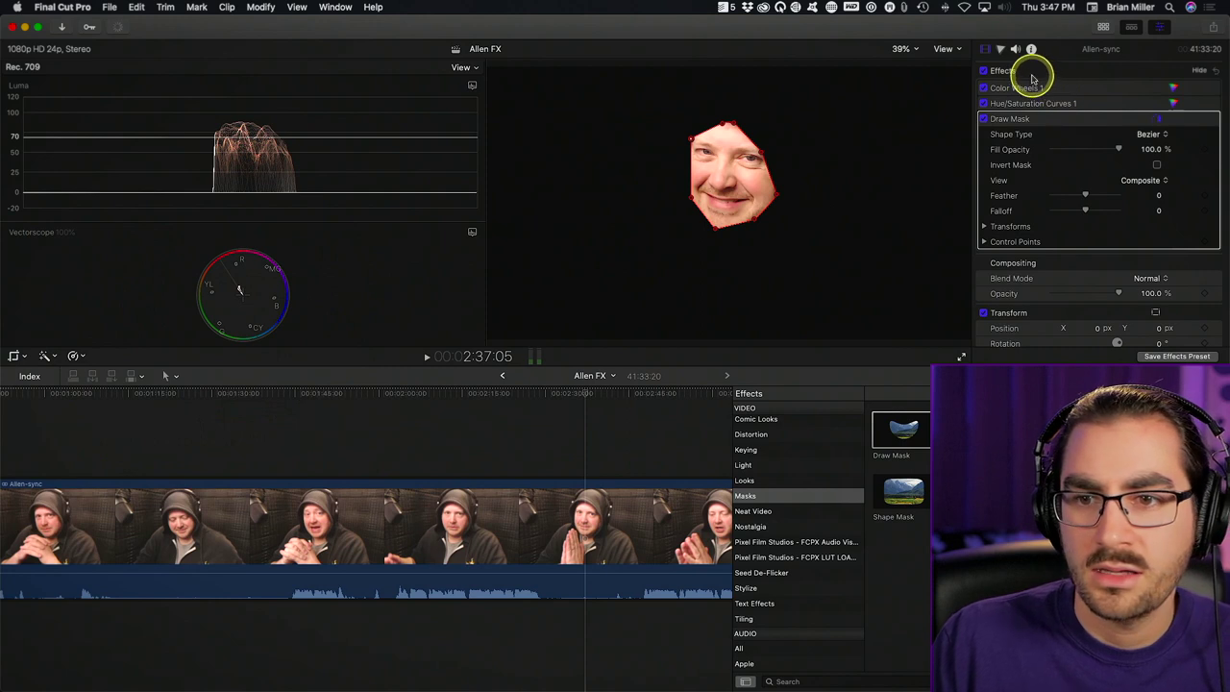
Correct the guest's skin tone by slightly bending the Hue vs Hue curve and raising the reds on the Hue vs Sat curve.
click(1000, 48)
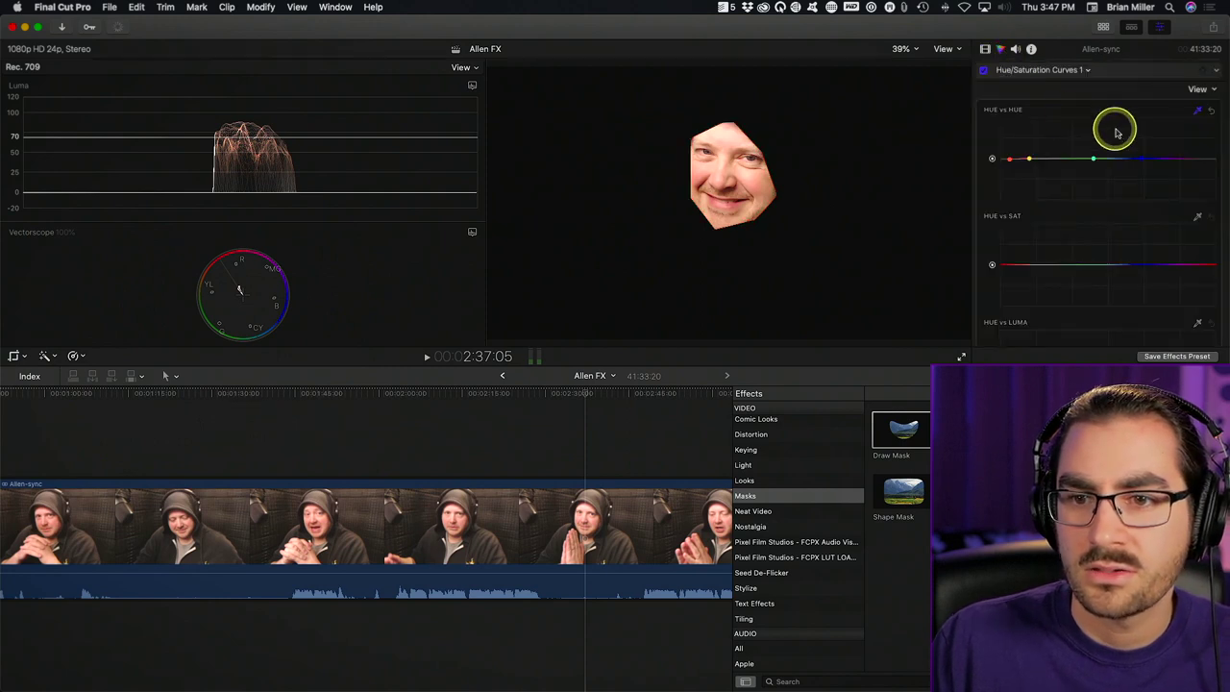
click(1029, 159)
drag(1029, 159, 1038, 162)
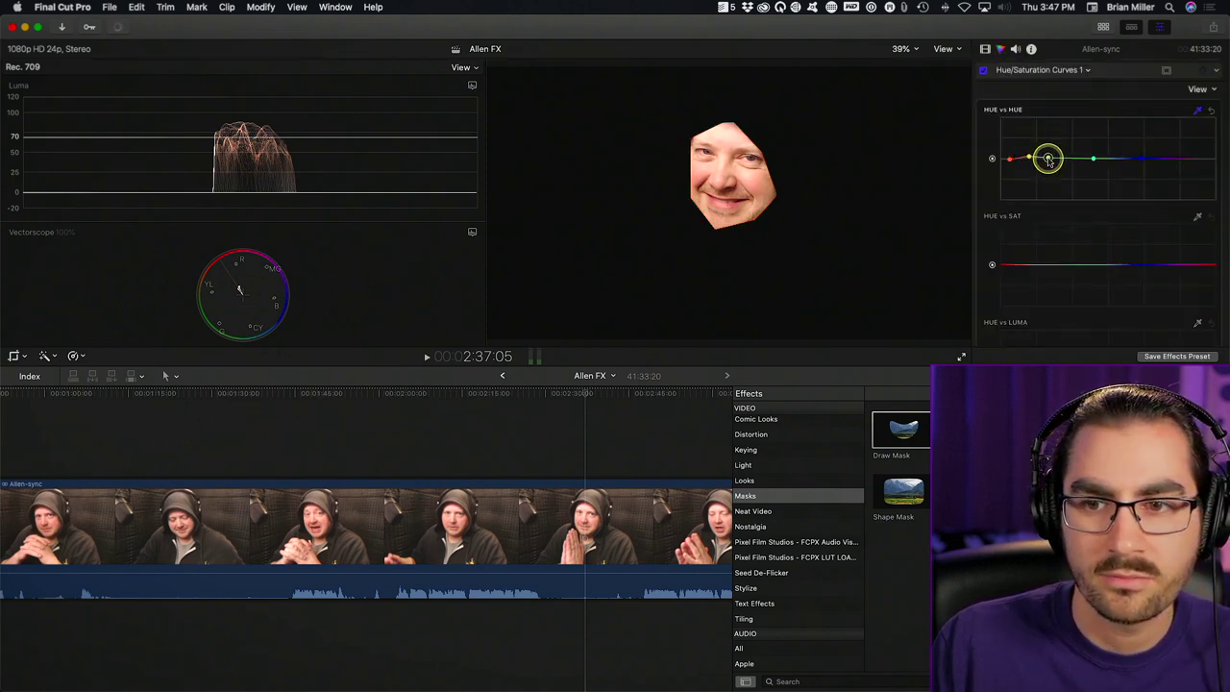
click(1189, 159)
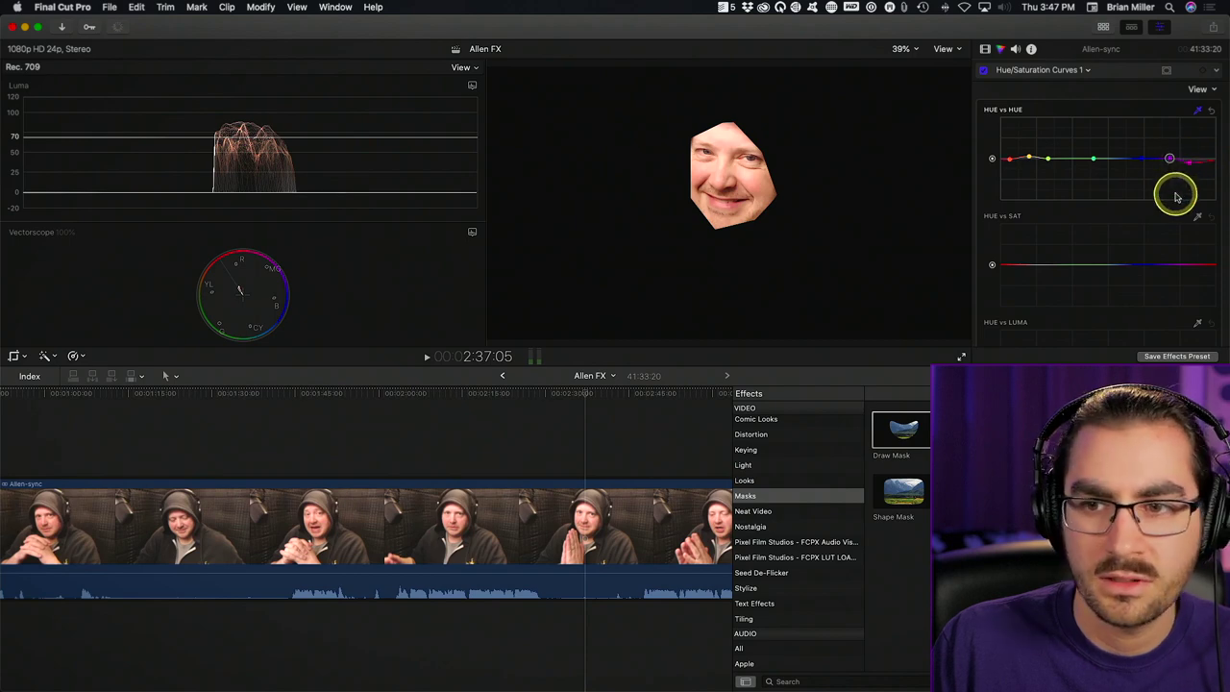
scroll(1199, 192, down, 1)
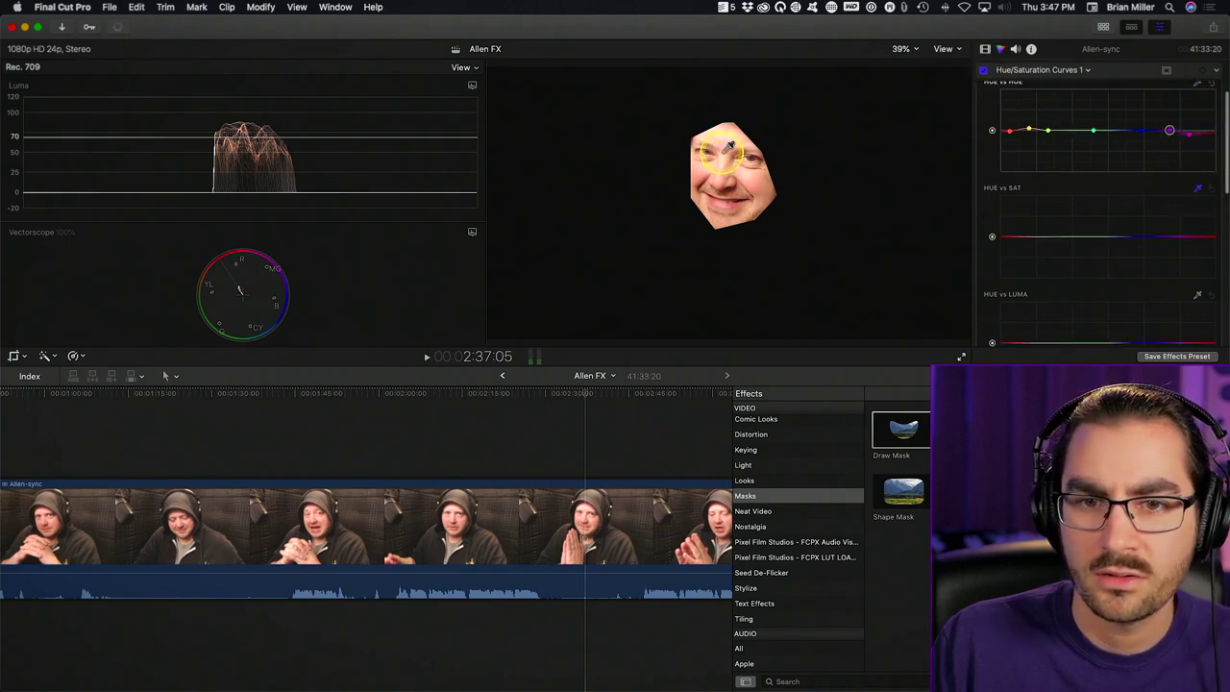
mouse_move(1002, 260)
mouse_down()
mouse_move(1037, 237)
mouse_move(1009, 241)
mouse_up()
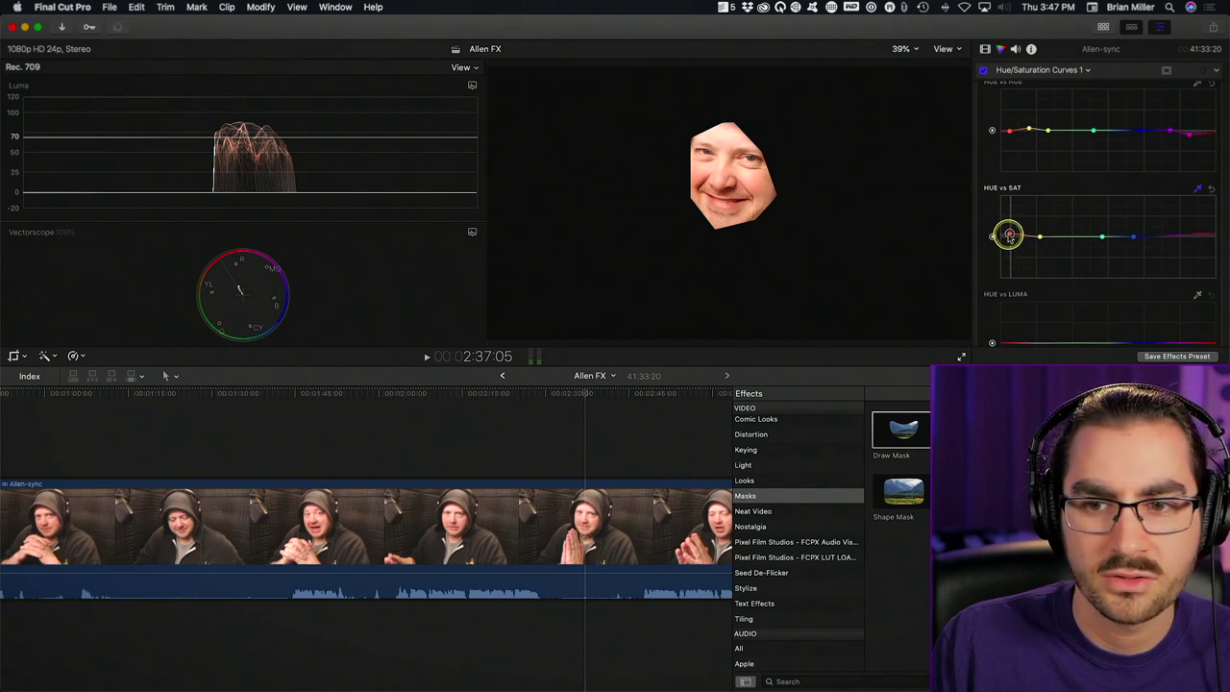
Disable the Draw Mask effect and compare the full picture with all video effects off and on.
click(985, 48)
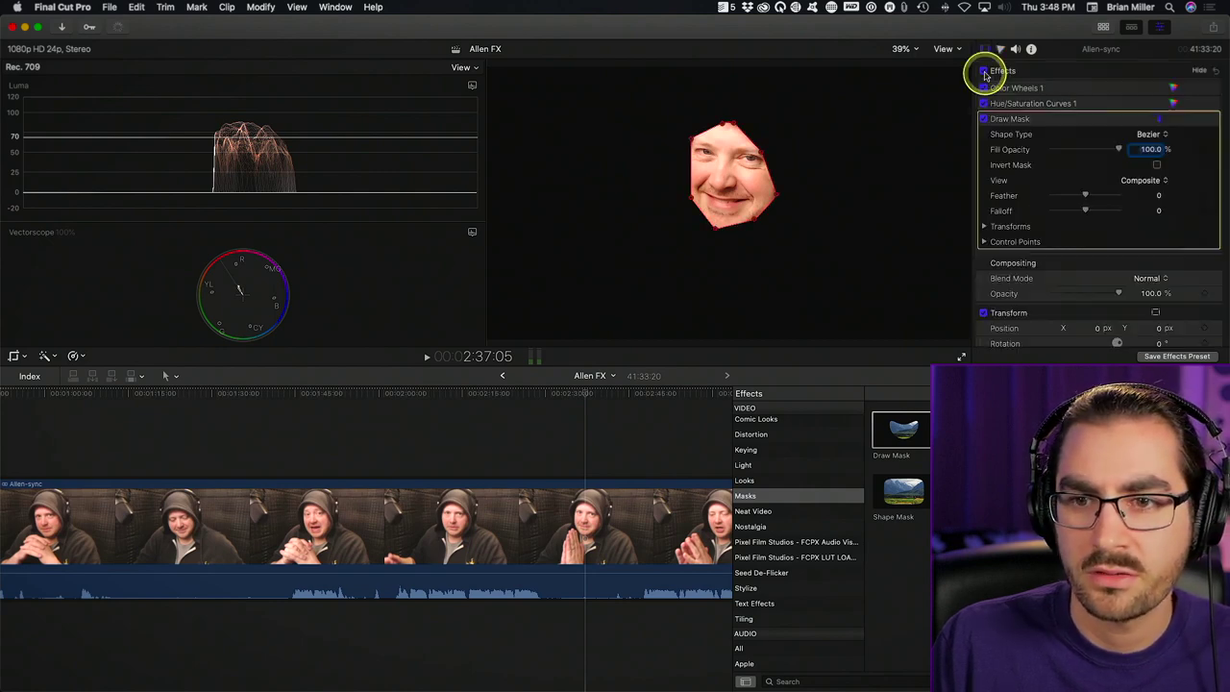
click(983, 118)
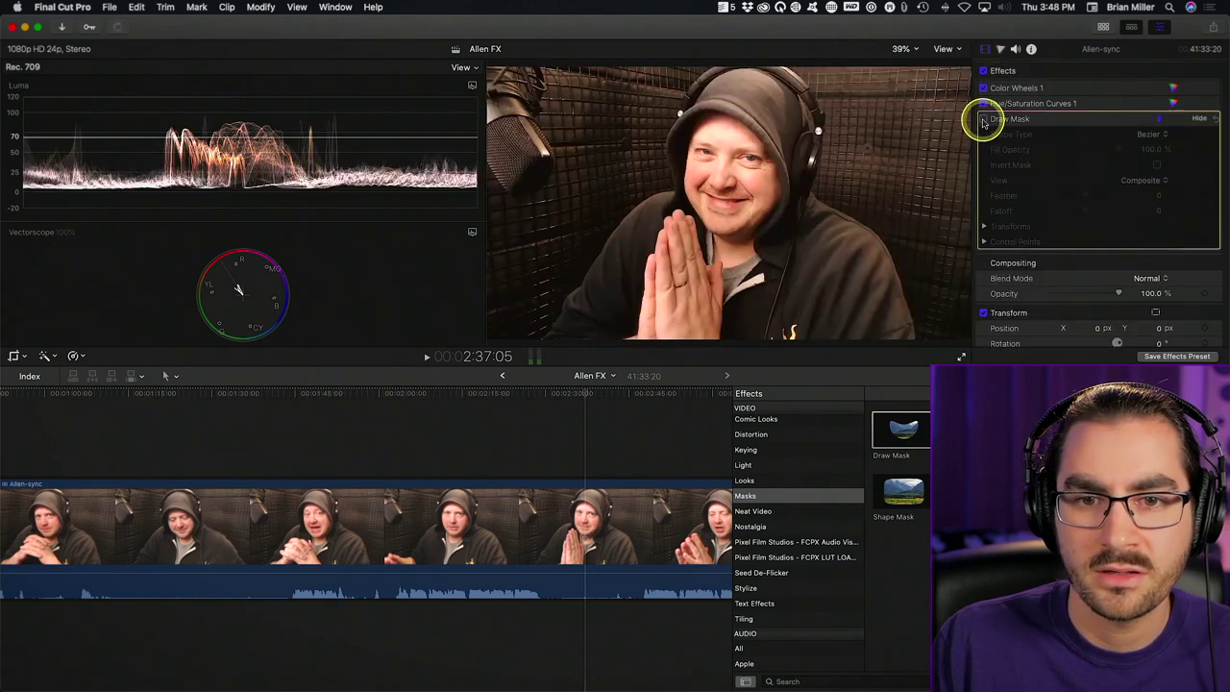
click(983, 71)
click(983, 72)
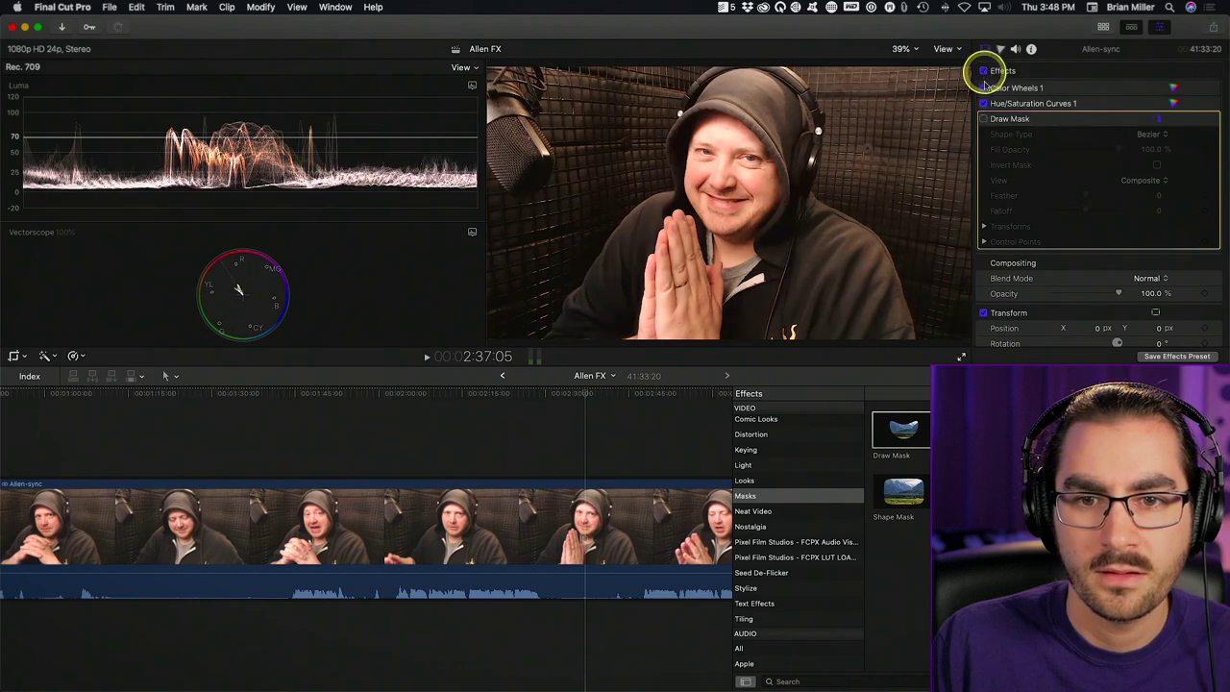
Apply the Vignette effect to the guest's clip with Darken 0.45, Size 0.56 and Falloff 0.97.
click(782, 588)
click(851, 674)
text(vig)
drag(920, 428, 558, 523)
drag(759, 204, 939, 250)
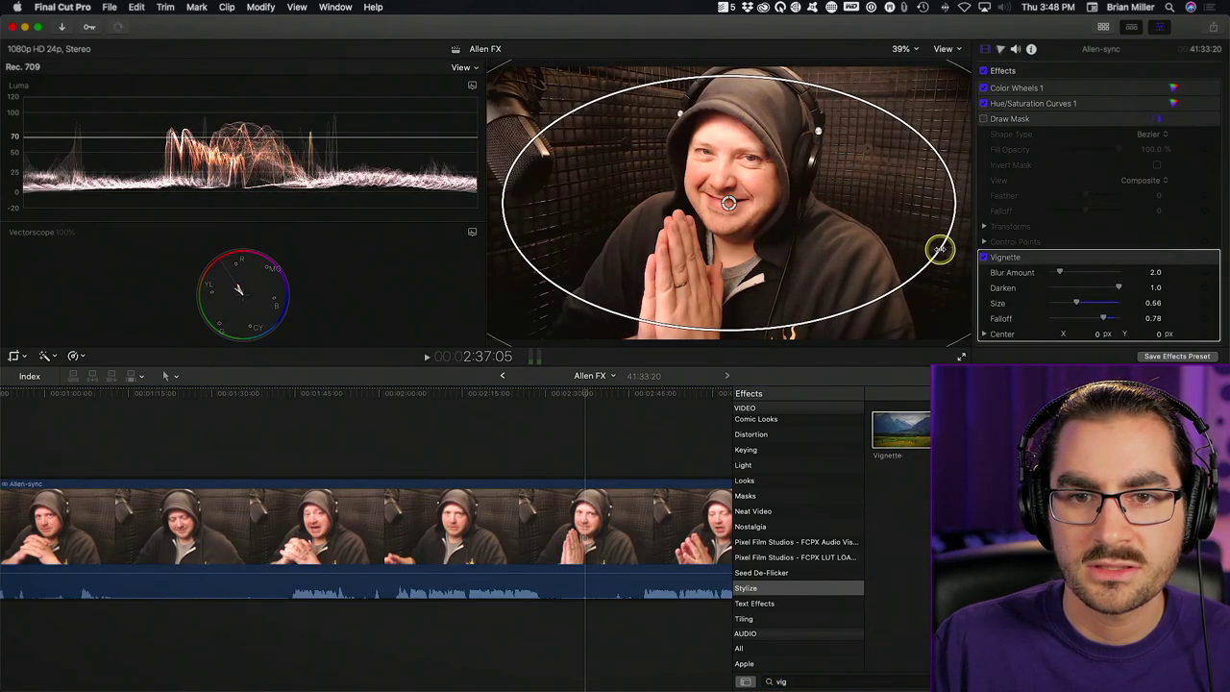
drag(1117, 287, 1117, 317)
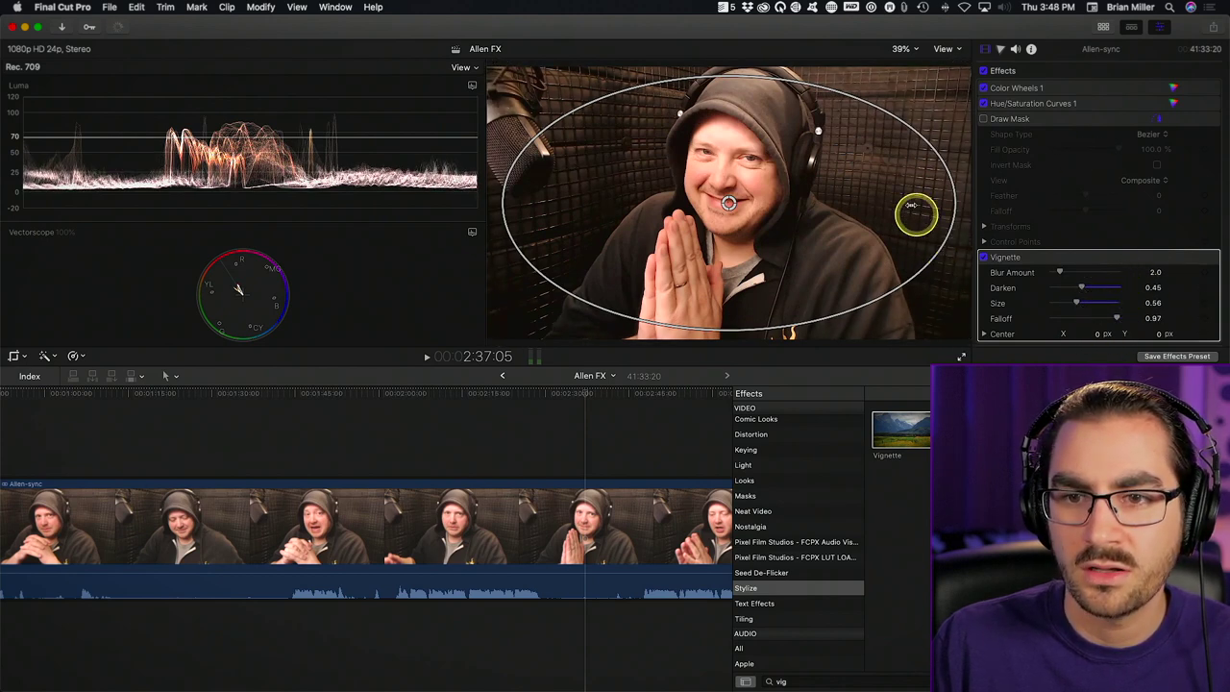
Compare the guest's picture with all effects off and on, and with only the Vignette off and on.
click(1008, 88)
click(986, 72)
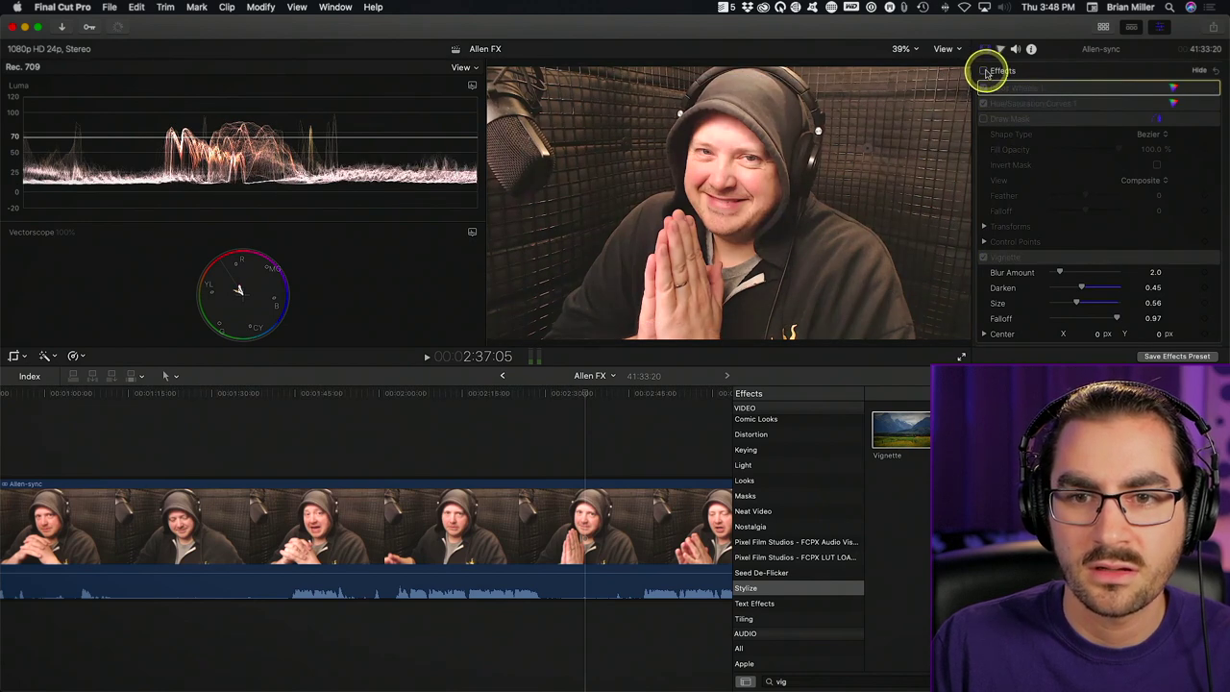
click(985, 72)
click(984, 257)
click(984, 258)
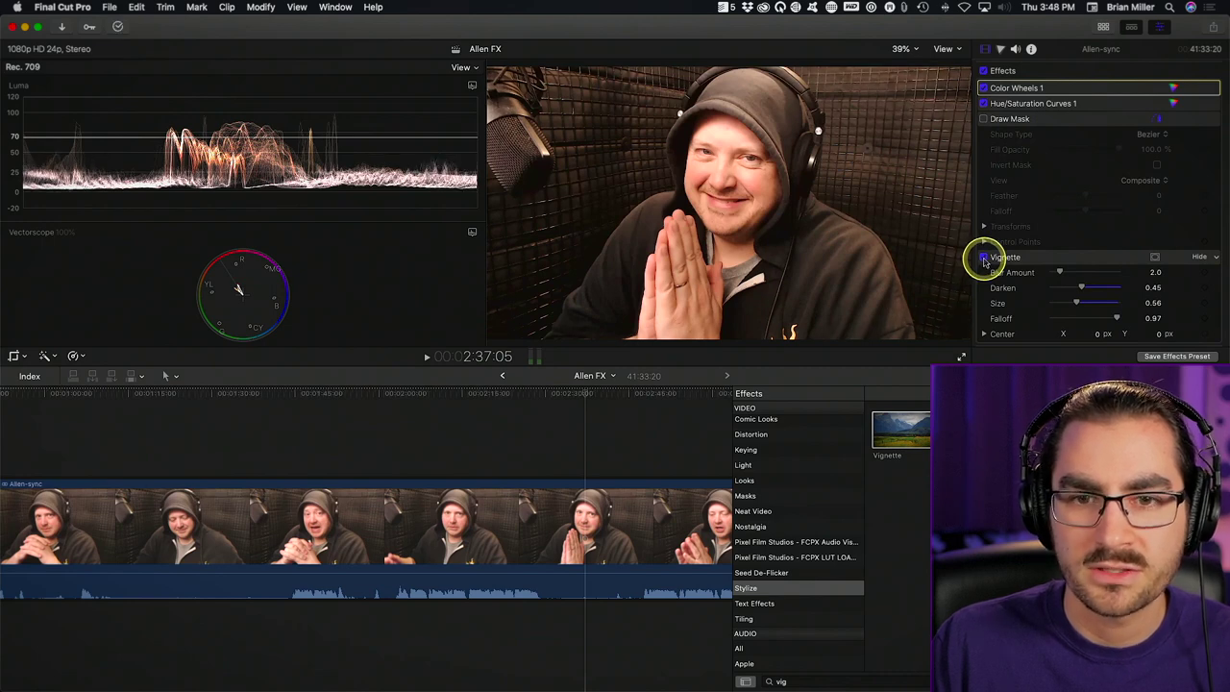
click(982, 71)
click(983, 70)
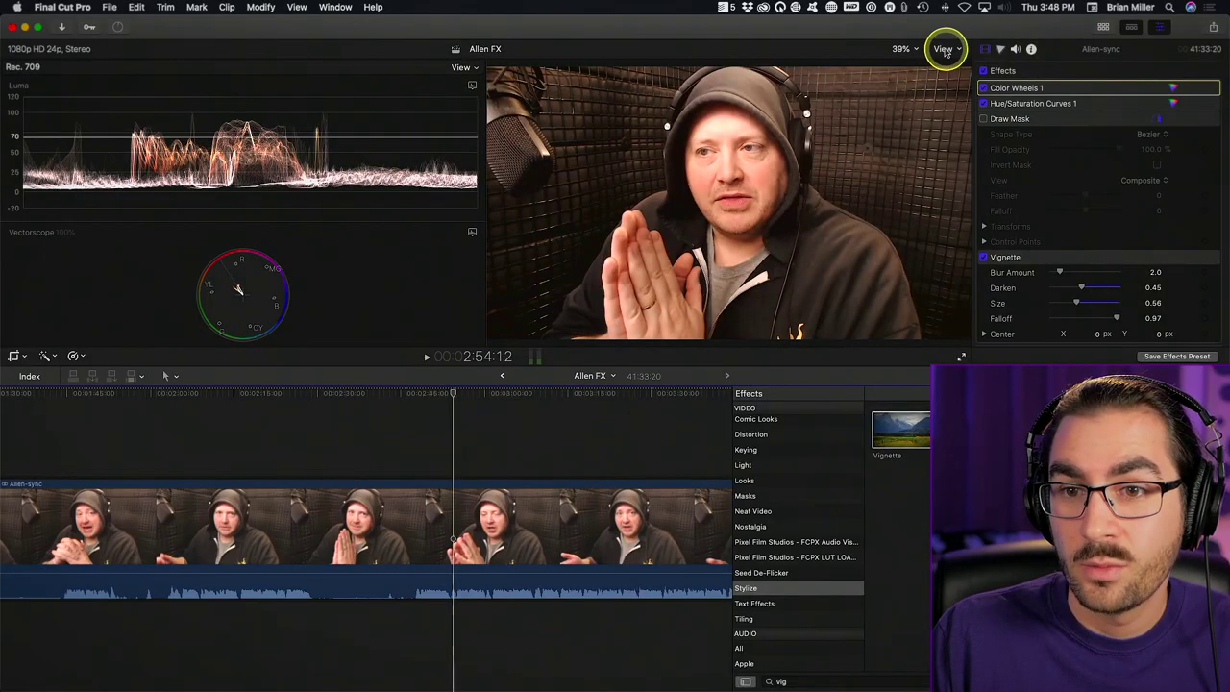
Hide the video scopes and apply the VSM Desk Interview audio effects preset to the guest's clip.
click(944, 49)
click(1133, 356)
scroll(782, 568, down, 3)
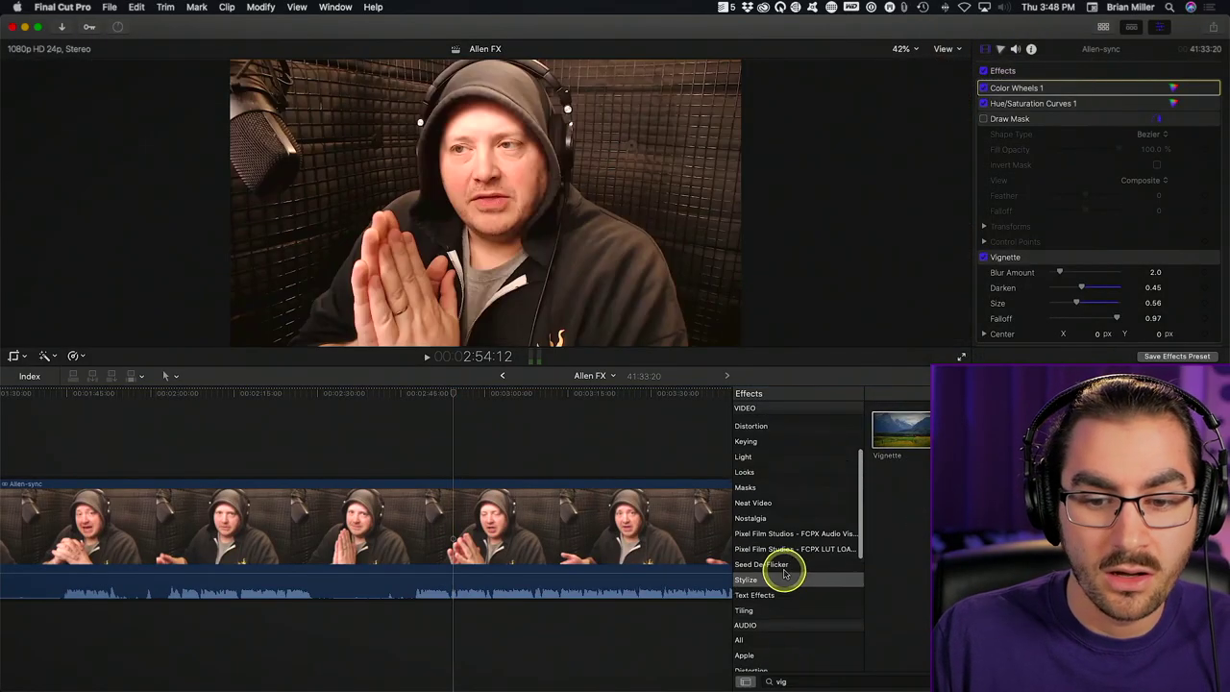
click(762, 597)
click(827, 678)
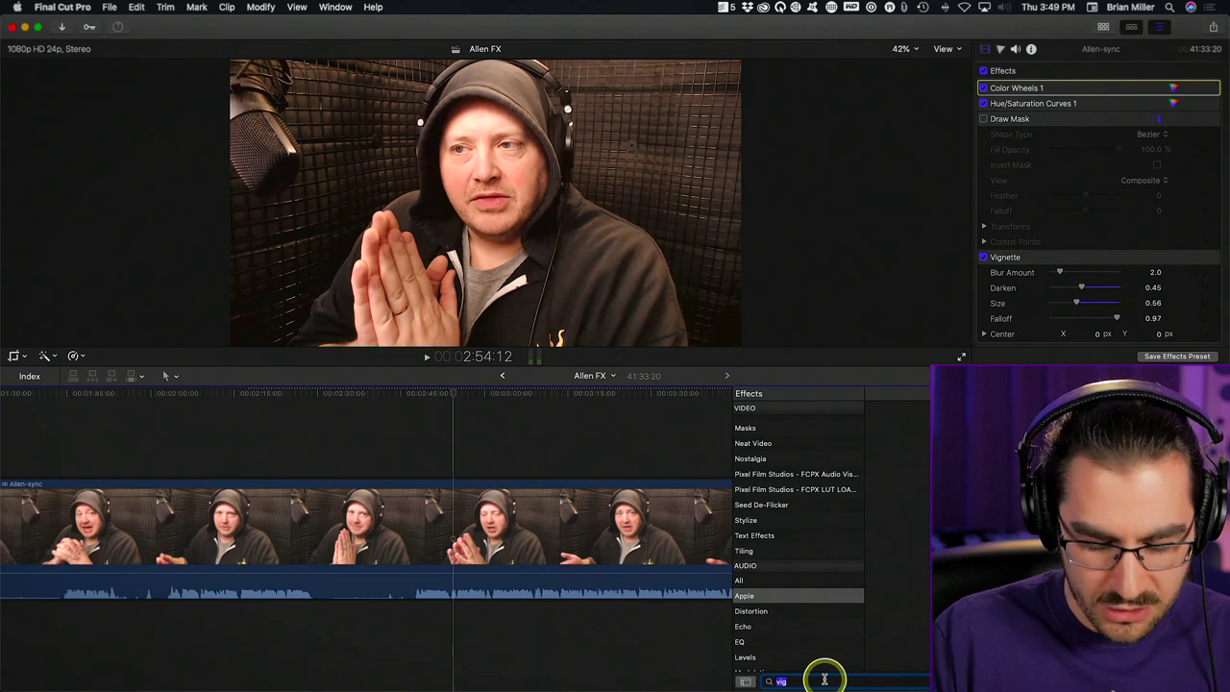
drag(908, 444, 544, 515)
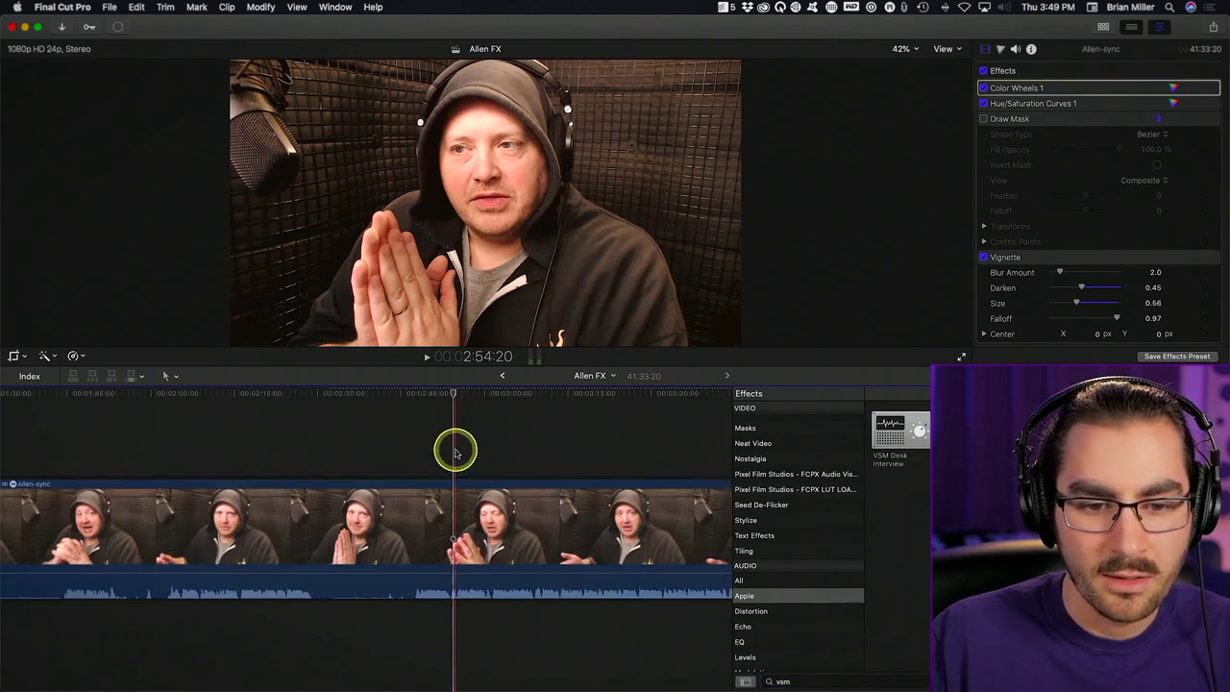
Hide the effects browser, display the clip's audio effects and open the FF Pro-Q 2 equalizer clear of the timeline.
key(super+5)
click(508, 513)
click(1016, 50)
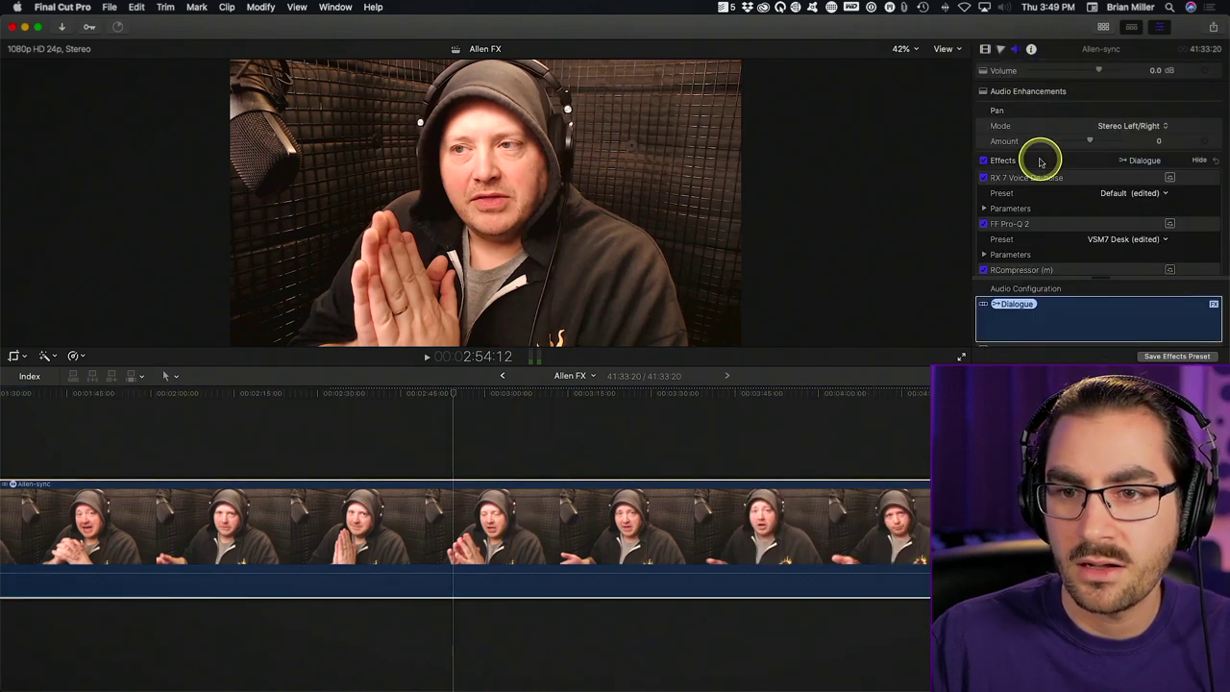
click(1045, 139)
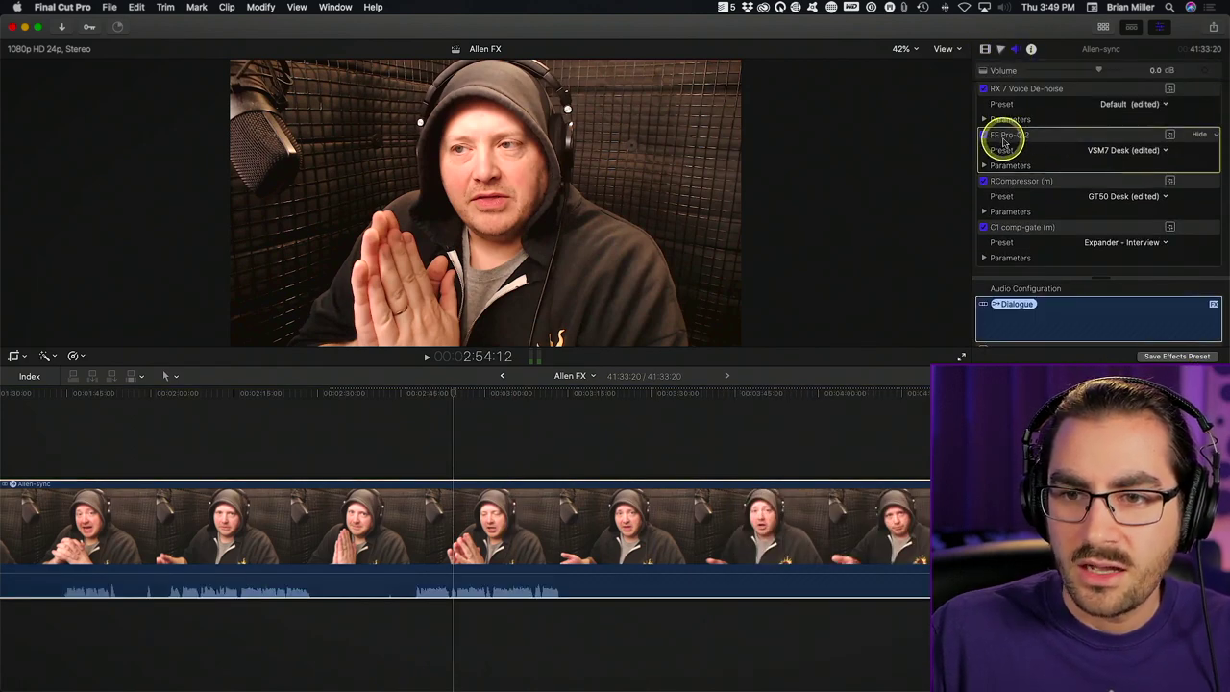
click(1169, 134)
drag(561, 306, 928, 127)
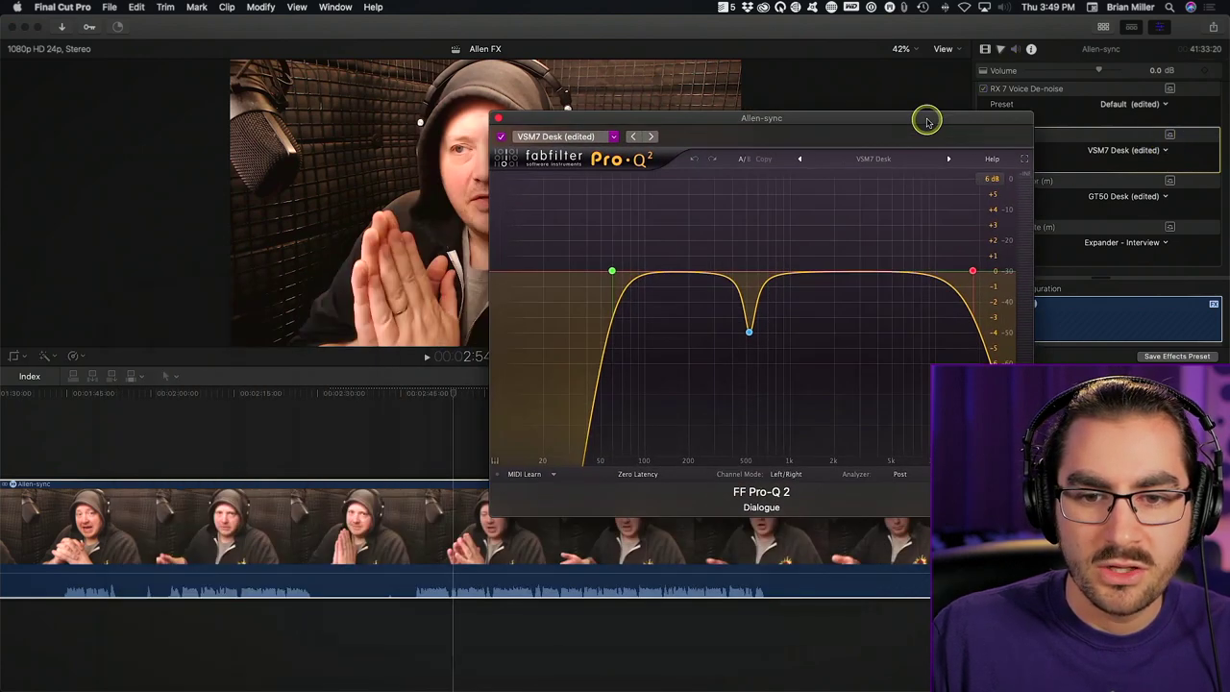
During playback, move the equalizer's 4 dB midrange cut to about 440 Hz.
key(space)
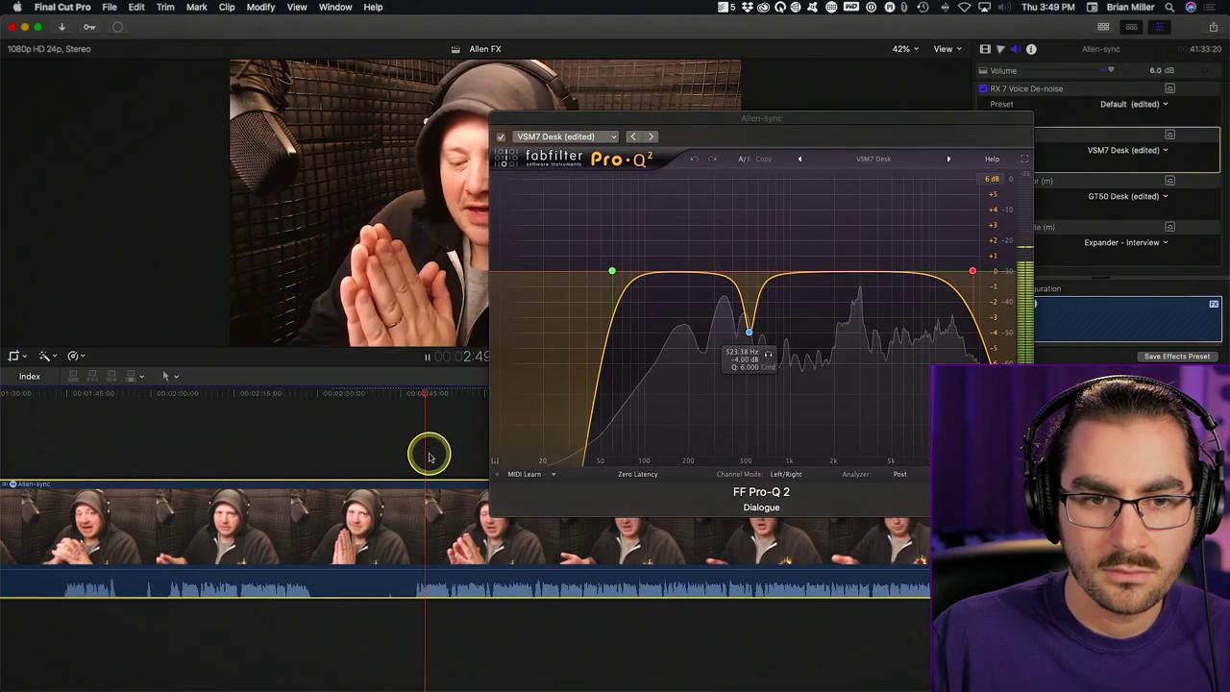
click(767, 354)
mouse_move(766, 358)
mouse_down()
mouse_move(735, 356)
mouse_move(746, 351)
mouse_up()
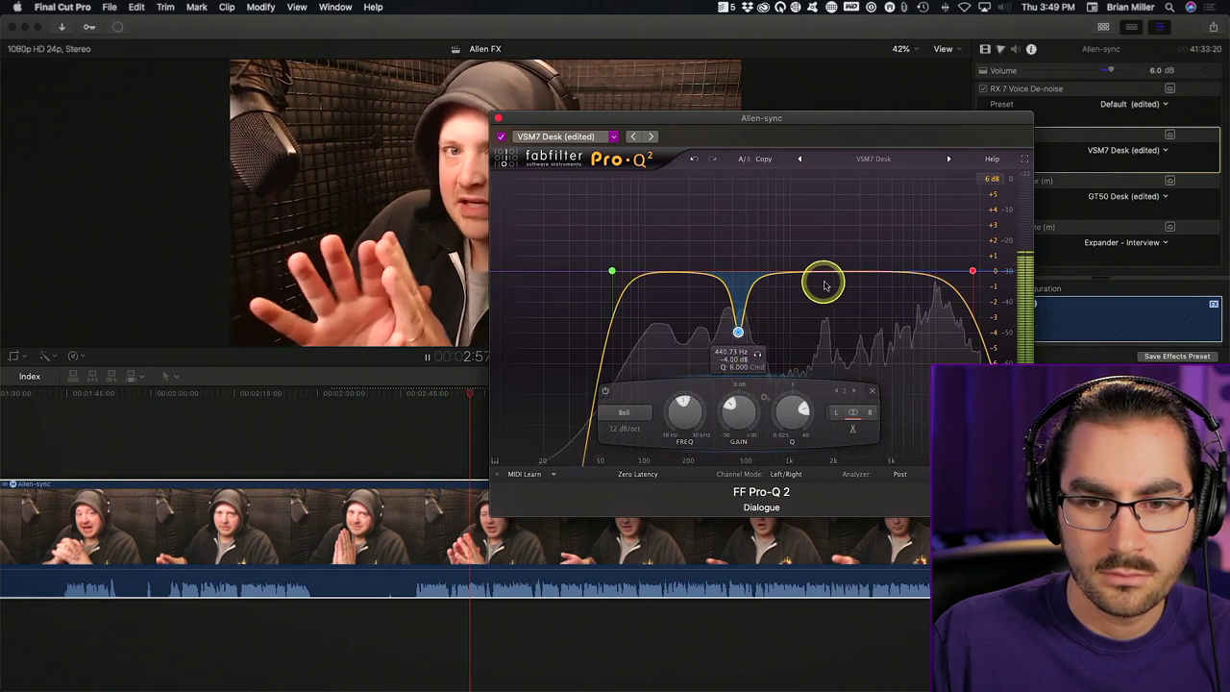
Add an equalizer band at about 3 kHz, set its gain to -6 dB and set the display range to 12 dB.
drag(625, 256, 856, 178)
click(989, 178)
click(993, 214)
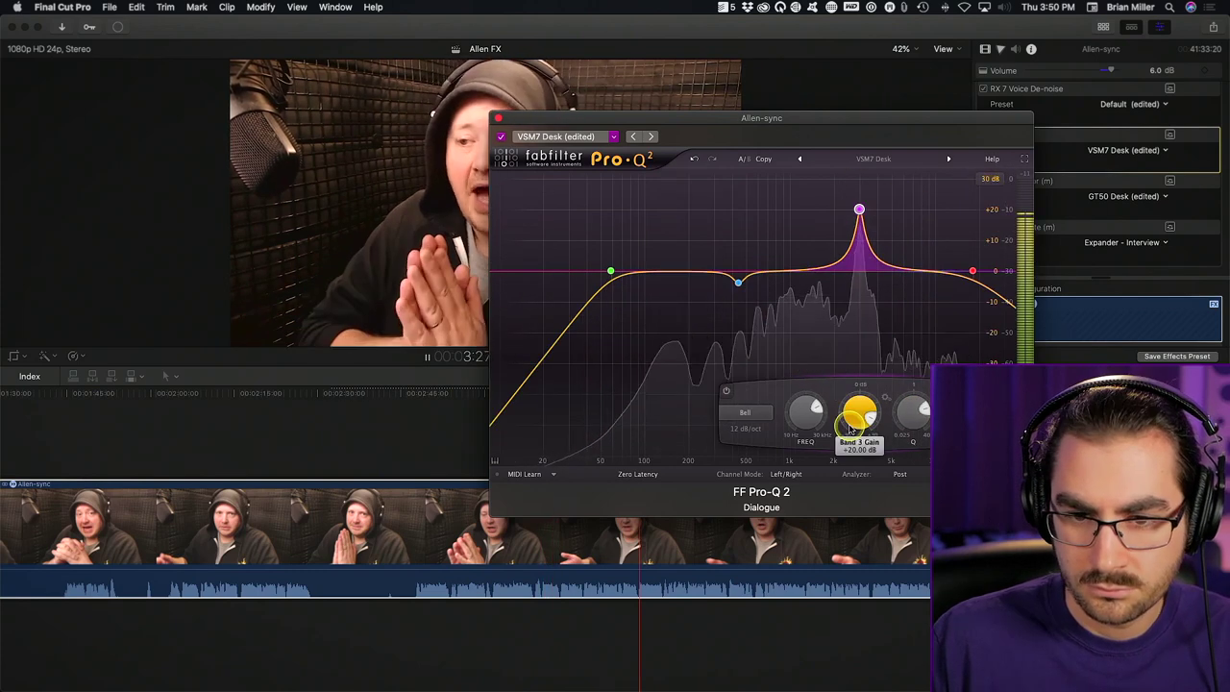
drag(850, 428, 855, 418)
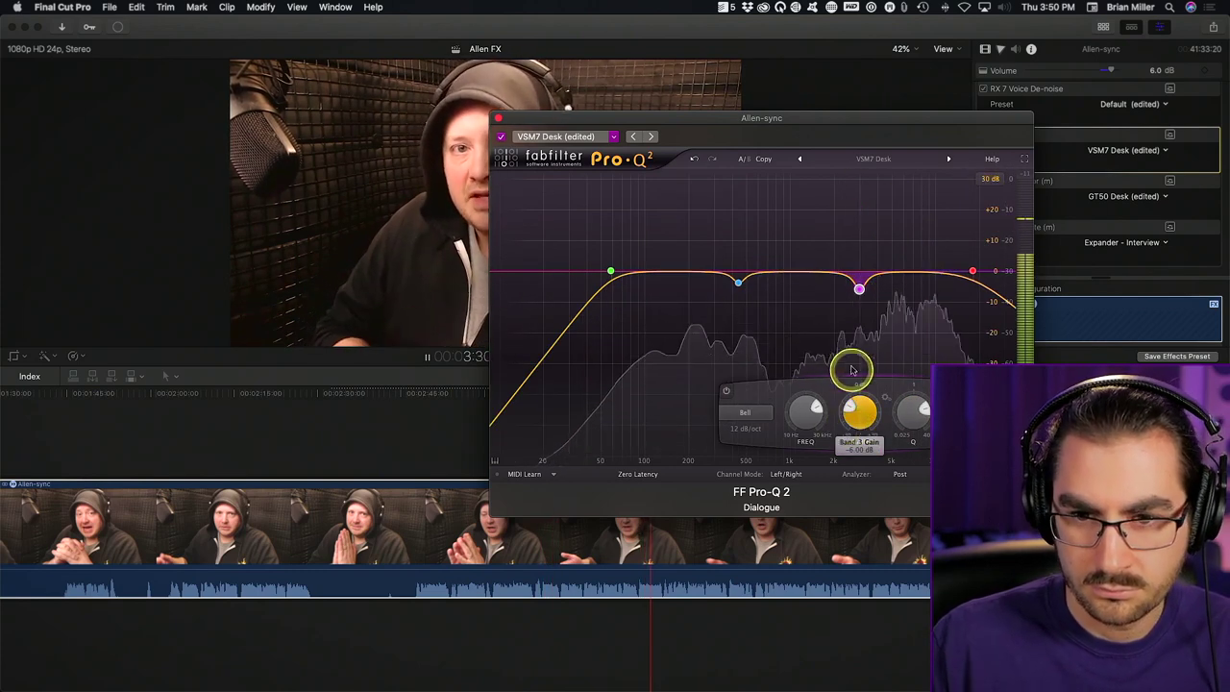
click(990, 178)
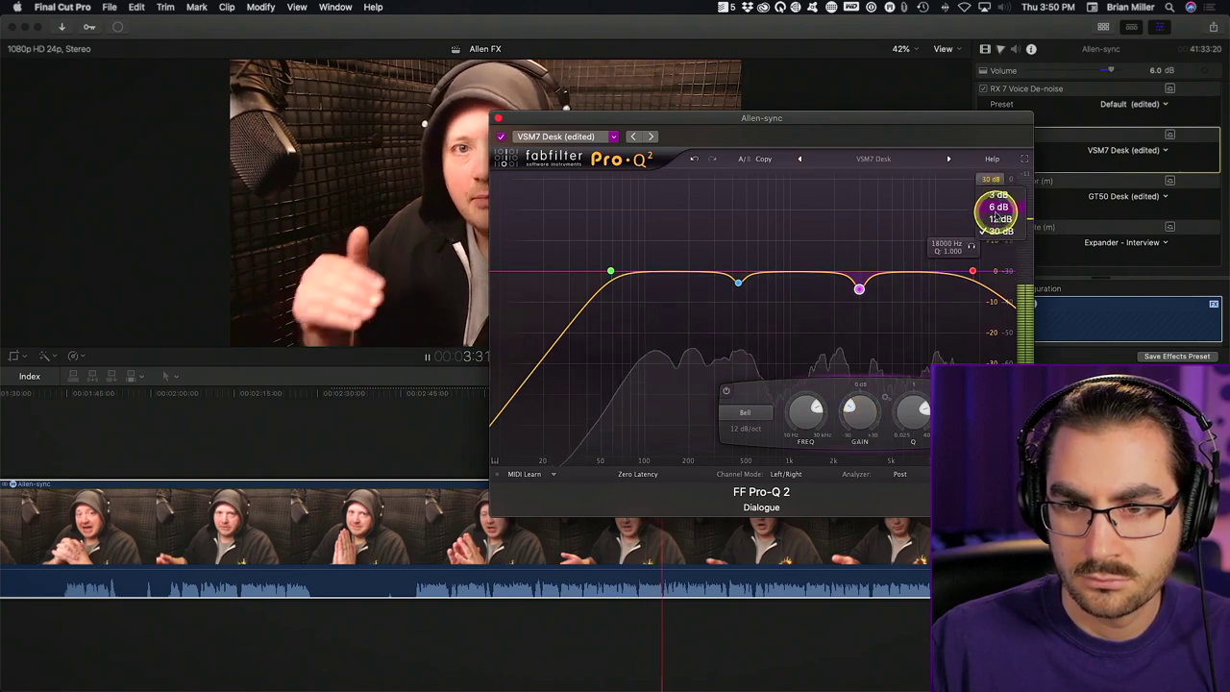
click(997, 218)
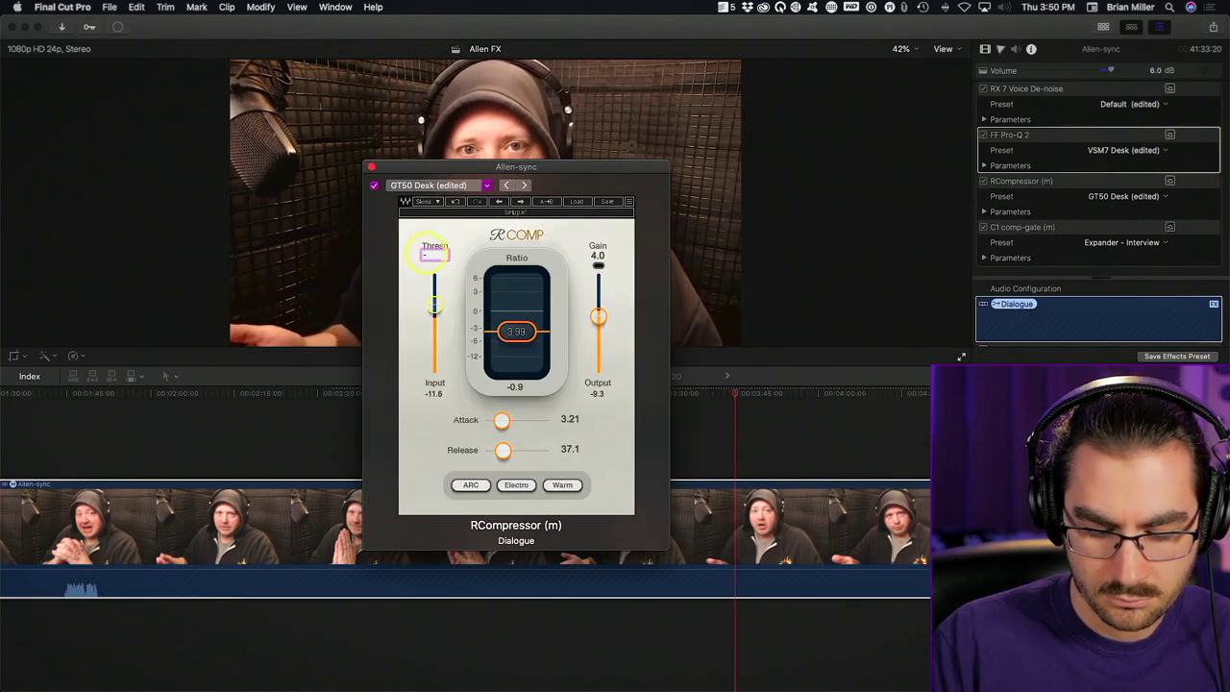
Set the RCompressor to threshold -21, release 30, attack 2 and ratio 5, and close its editor.
text(28)
click(569, 449)
text(30)
click(570, 419)
text(21.0)
click(515, 332)
text(5)
click(476, 233)
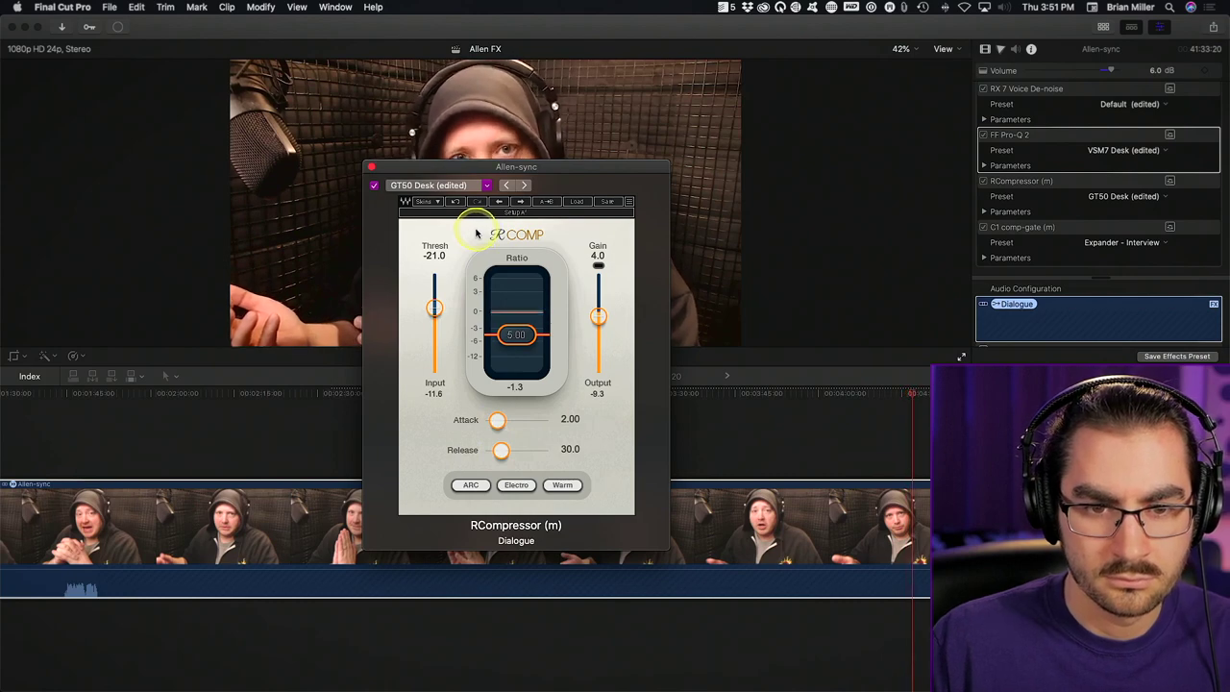
click(371, 167)
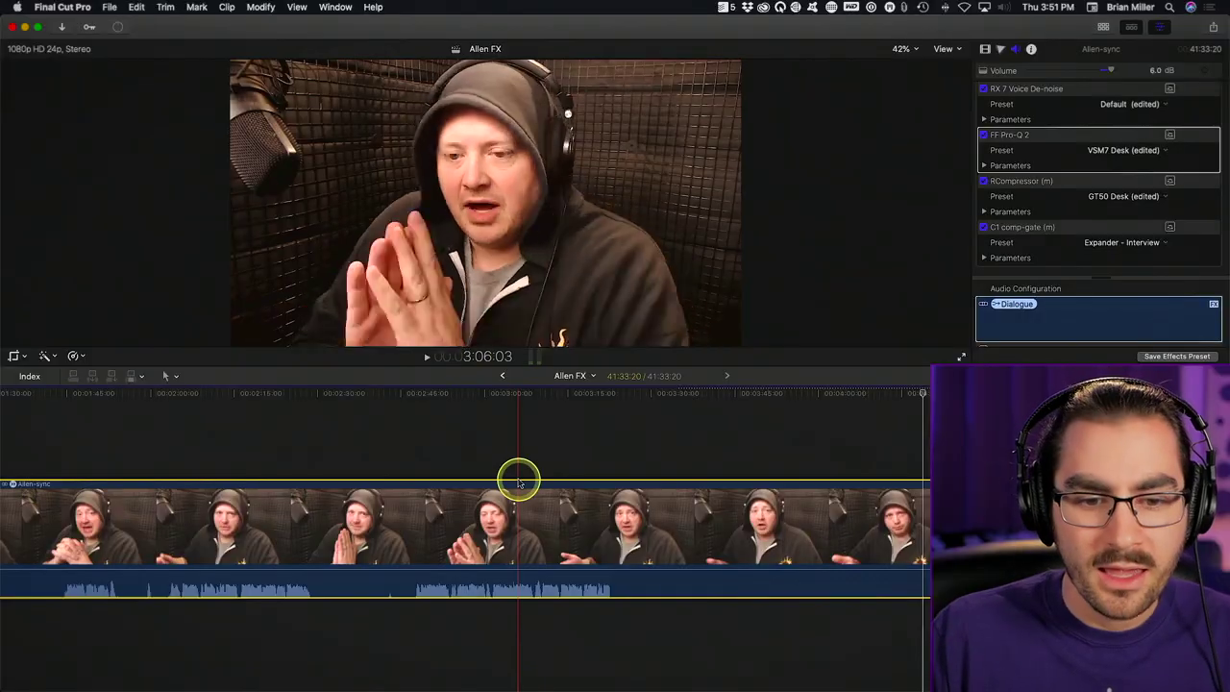
Turn the guest's timeline clip into a compound clip named with the guest's first name plus "FX".
mouse_move(515, 477)
mouse_down()
mouse_move(512, 584)
mouse_move(506, 498)
mouse_up()
key(shift+z)
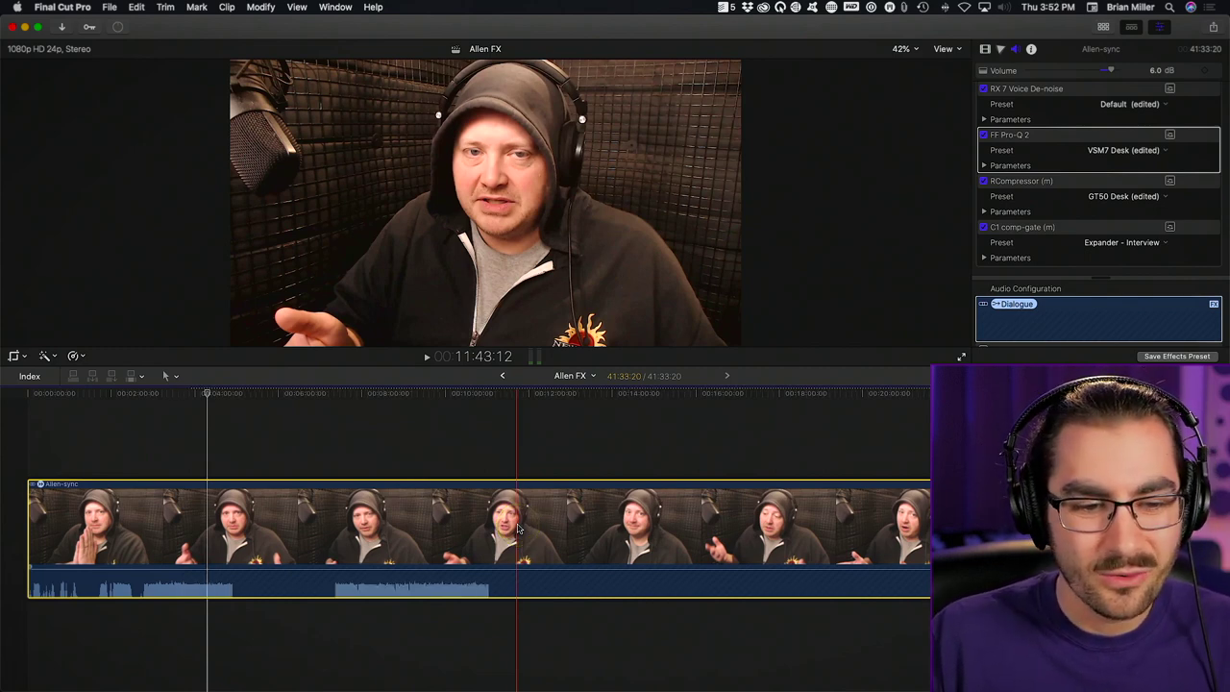
click(518, 528)
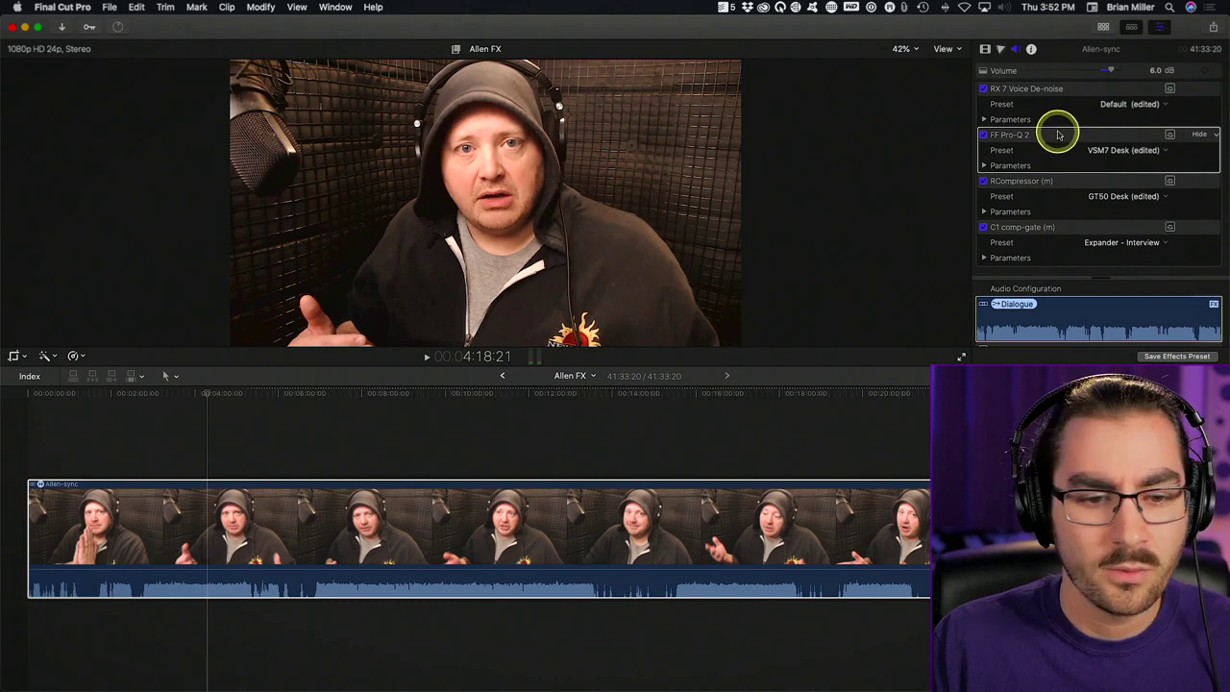
right_click(555, 492)
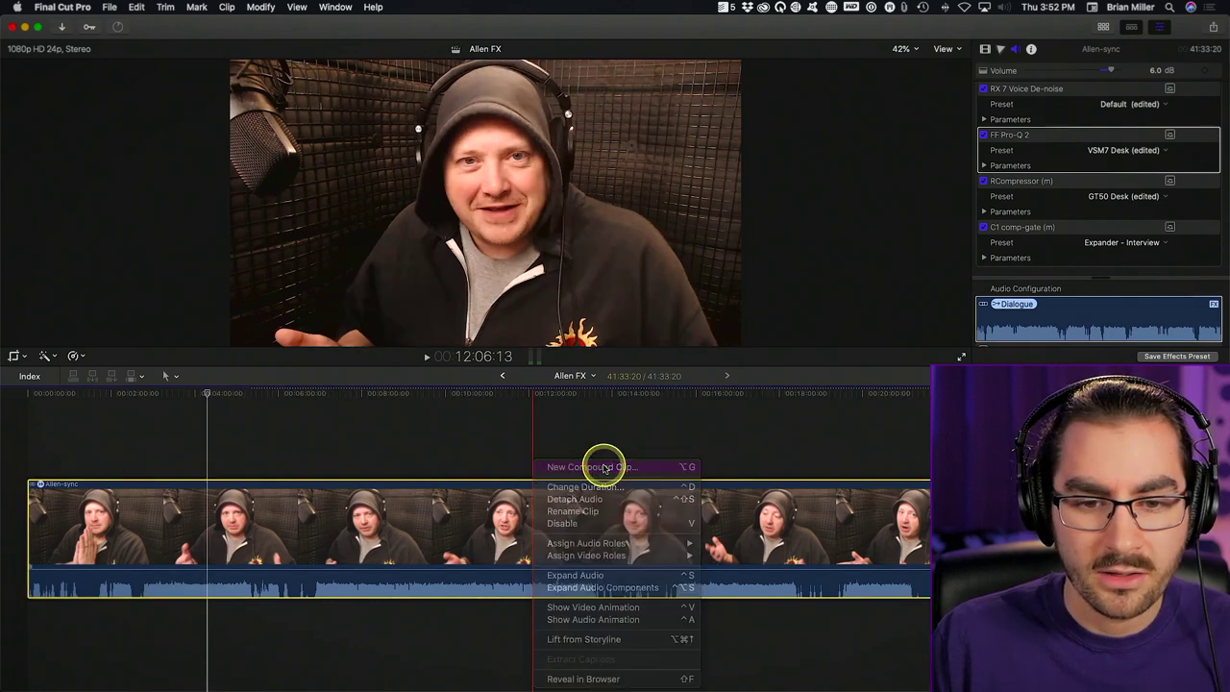
click(604, 465)
text(Allen FX)
key(Return)
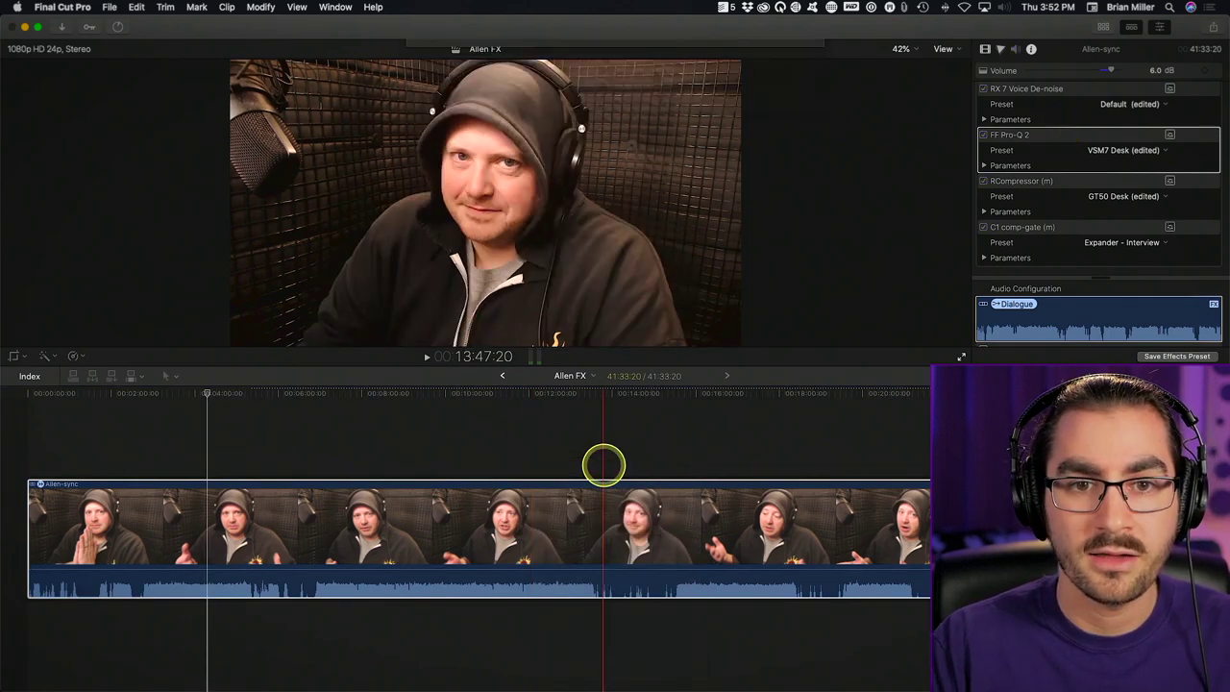
Show the browser and create a new project named COMBINED alongside the two speakers' FX compound clips.
click(1104, 27)
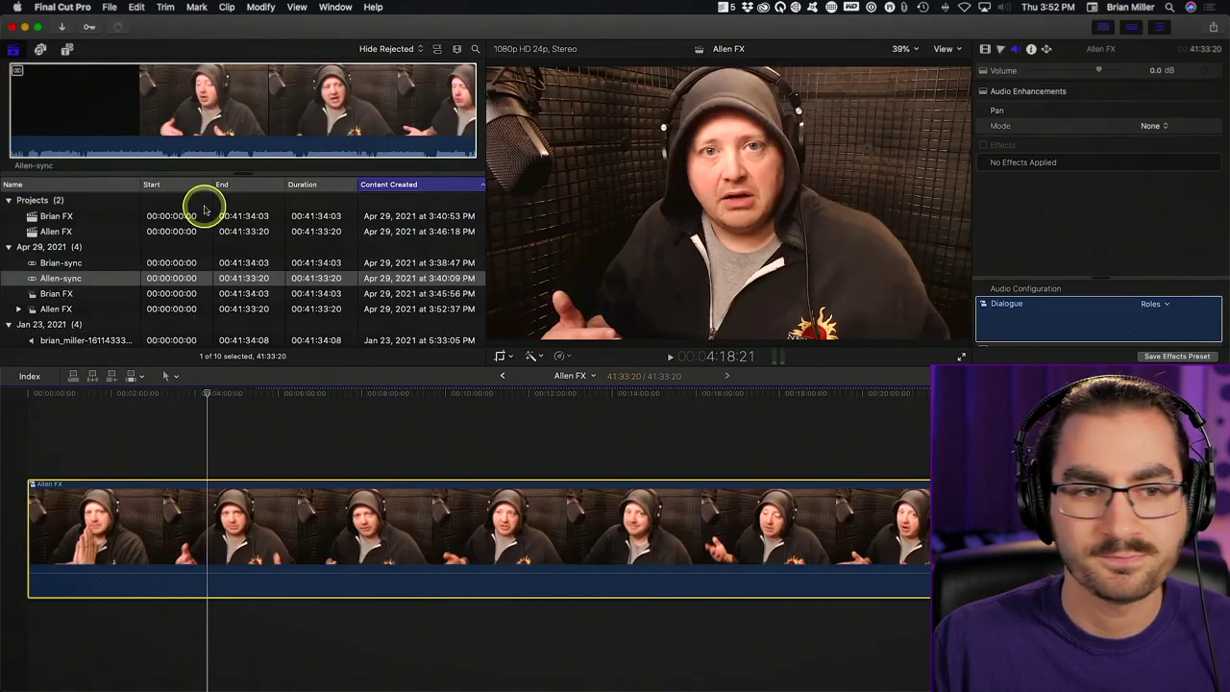
click(93, 293)
click(91, 309)
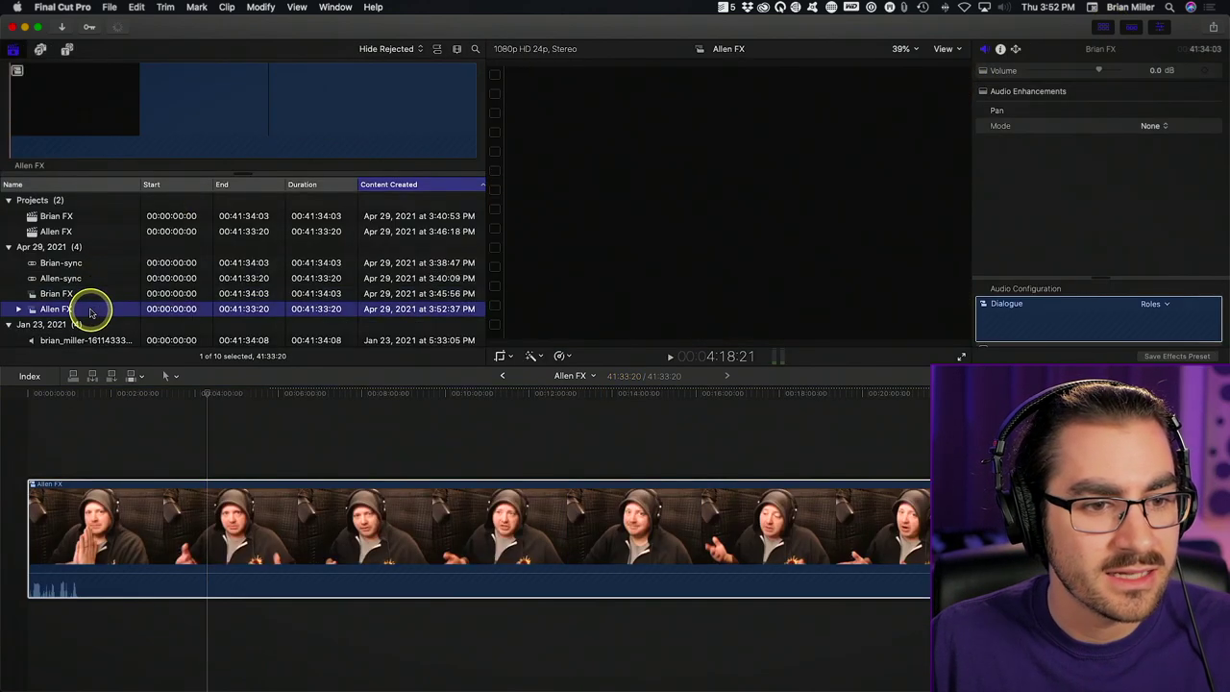
click(109, 8)
mouse_move(119, 21)
click(298, 26)
text(COMBINED)
key(Return)
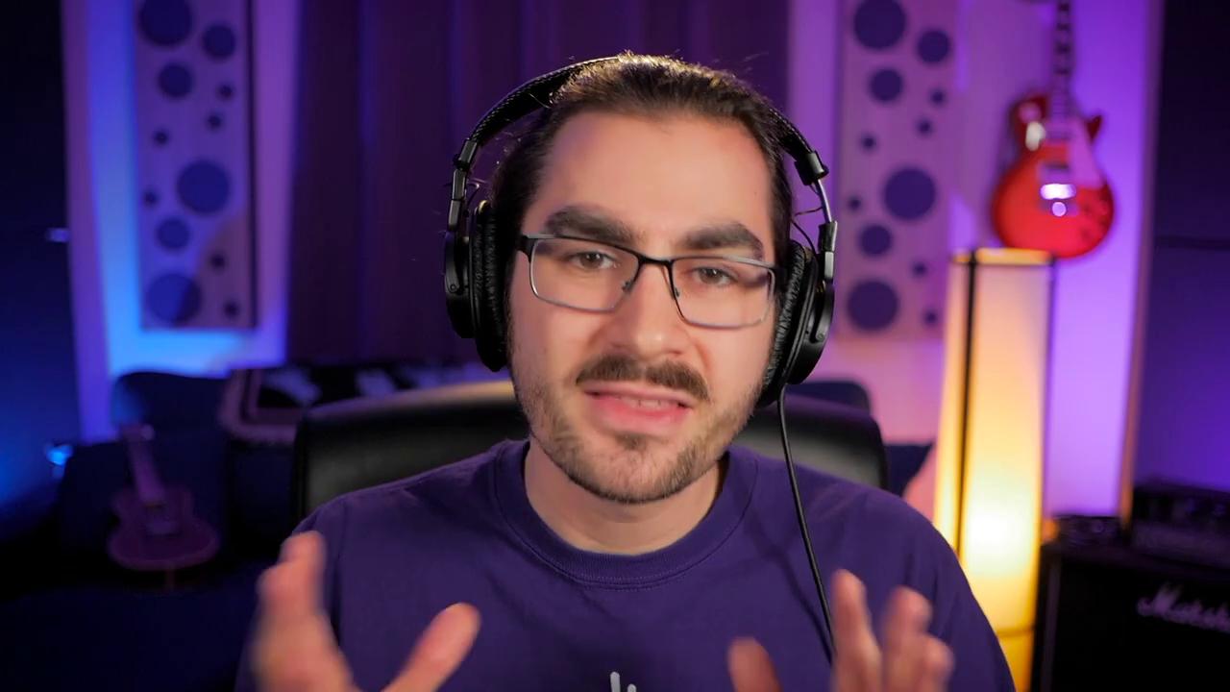
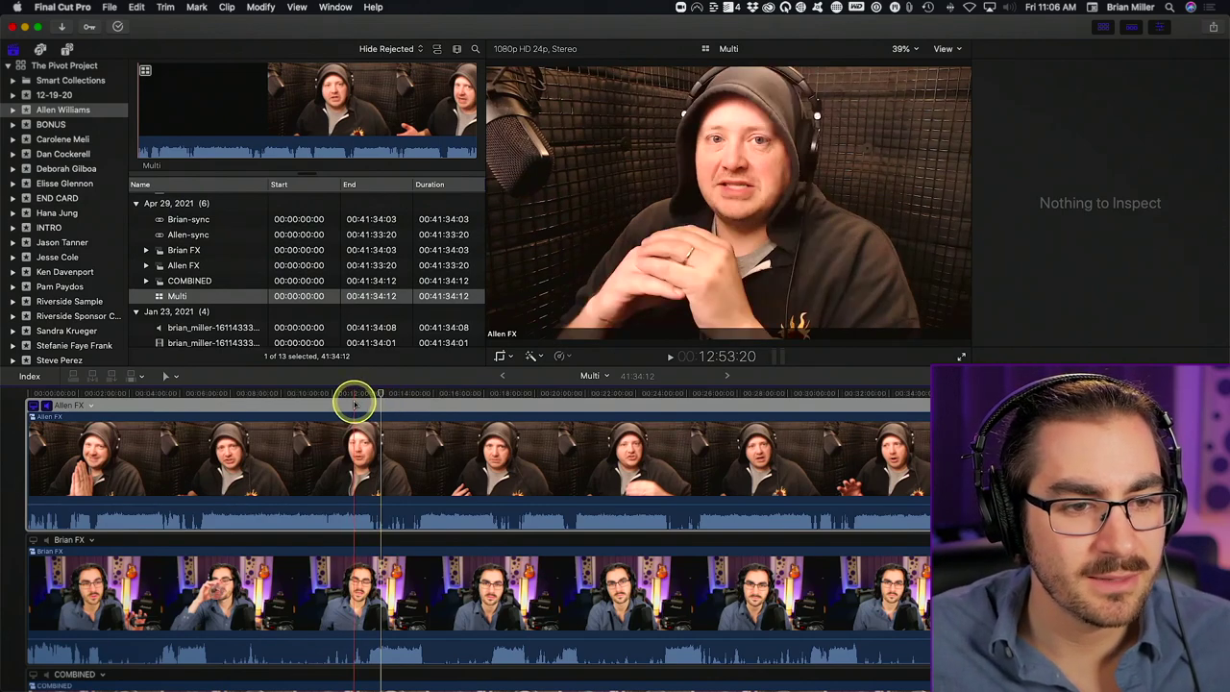
Hide the library sidebar and rename the guest's angle in the Multi clip to the guest's first name in capitals.
click(15, 49)
scroll(317, 499, down, 3)
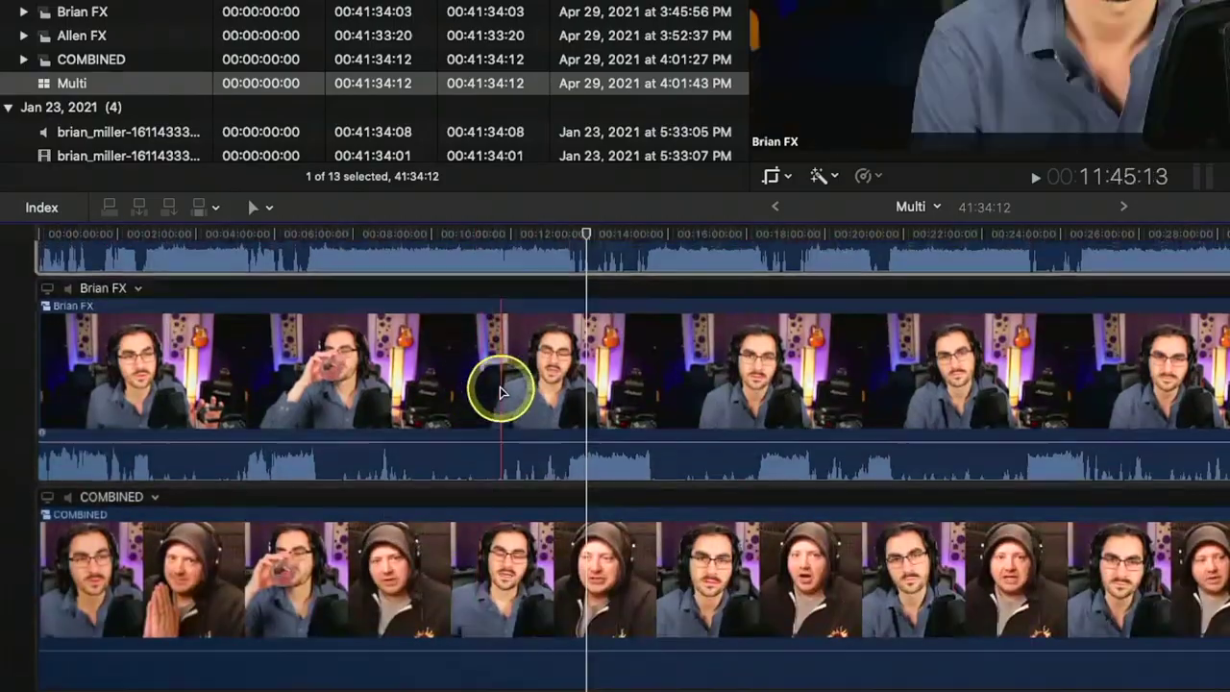
scroll(317, 499, up, 3)
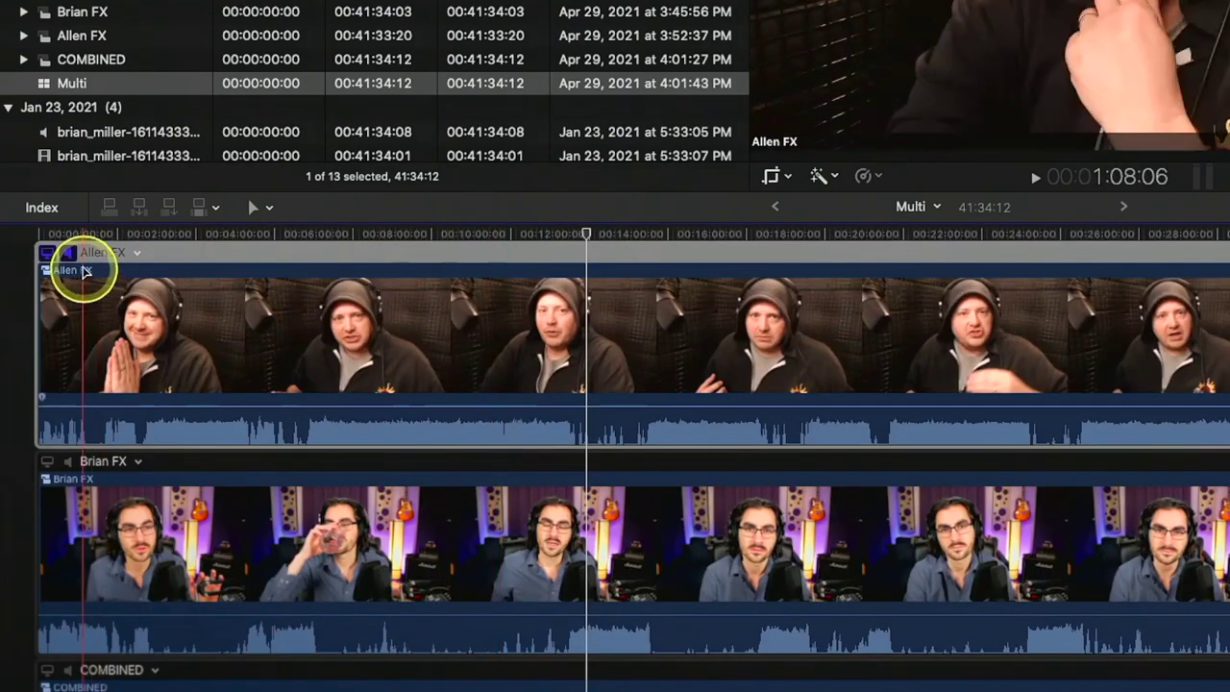
click(104, 253)
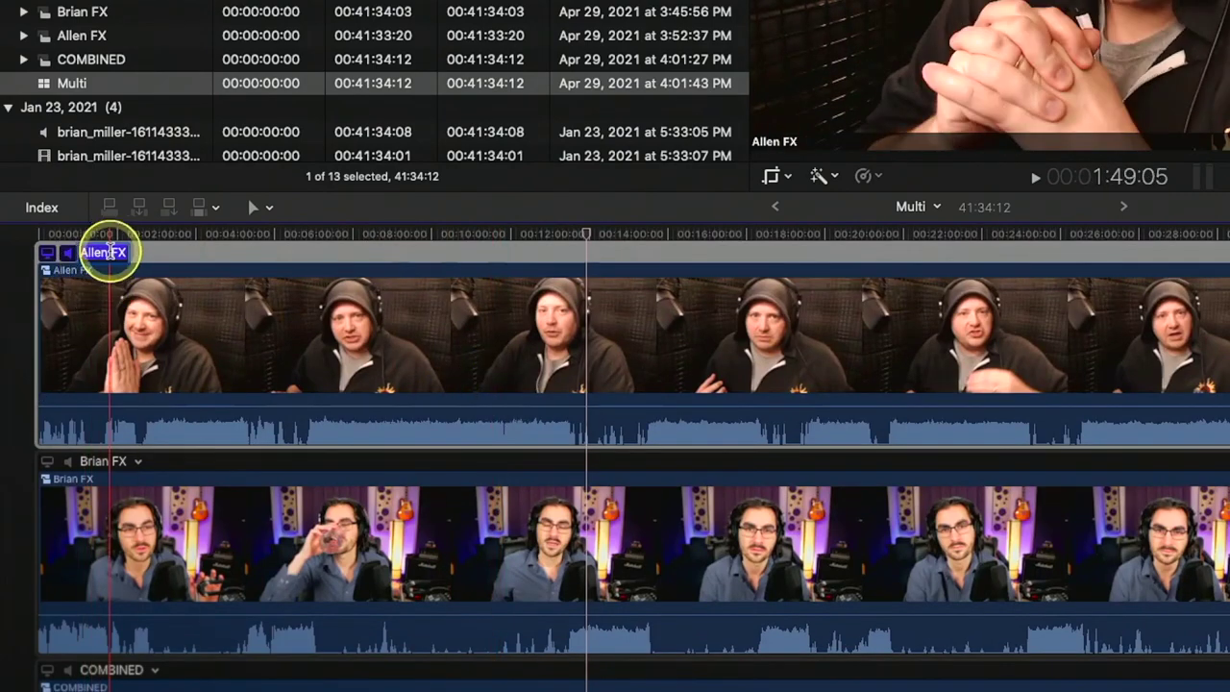
text(ALLEN)
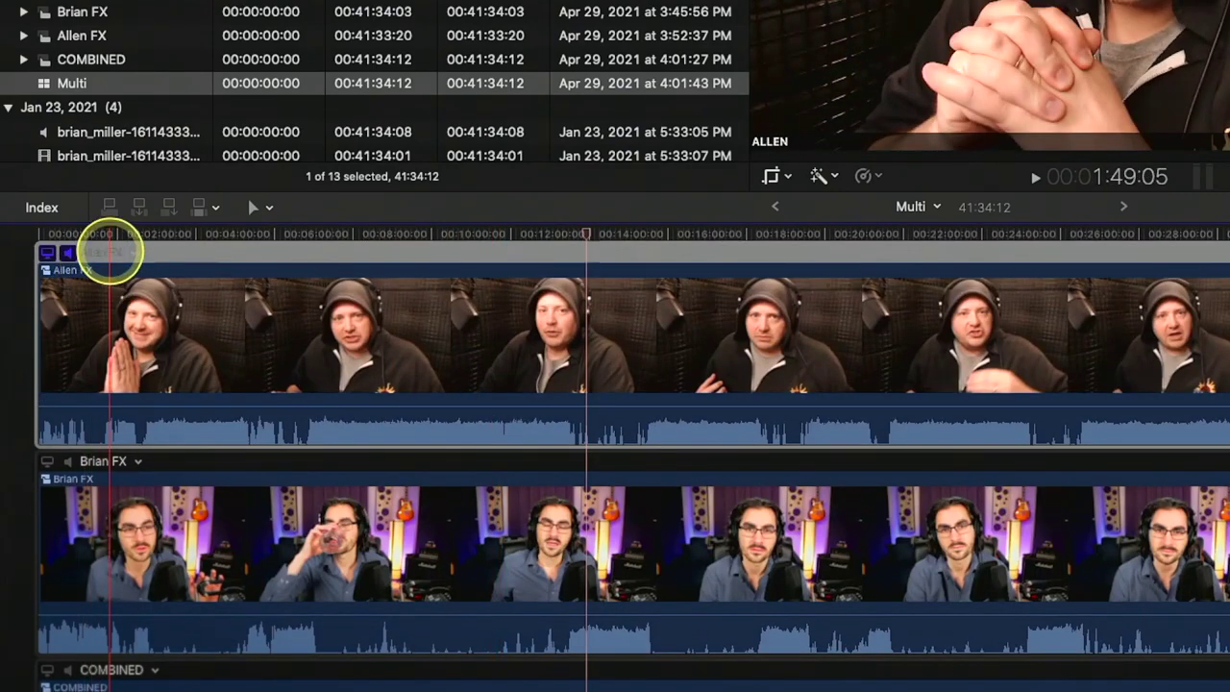
Rename the host's angle in the Multi clip to the host's first name in capitals.
scroll(109, 256, down, 3)
click(100, 290)
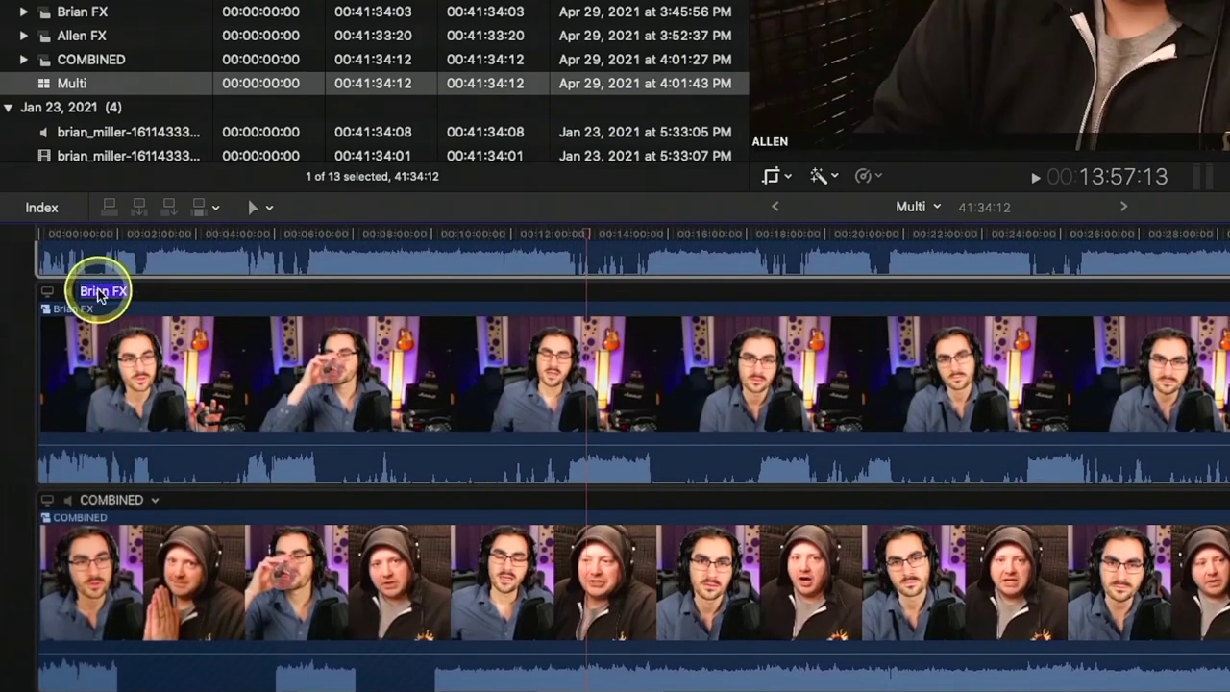
text(BRIAN)
key(Return)
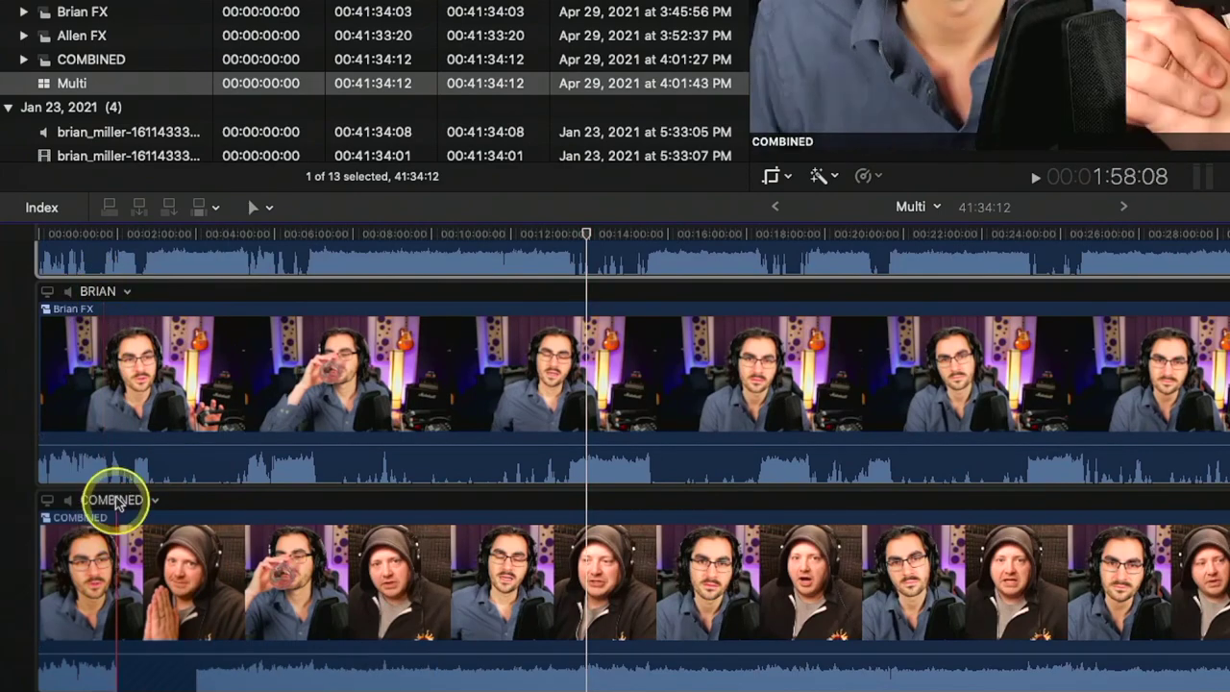
Reorder the angles in the Multi clip so that the host's angle sits above the guest's.
scroll(911, 502, up, 3)
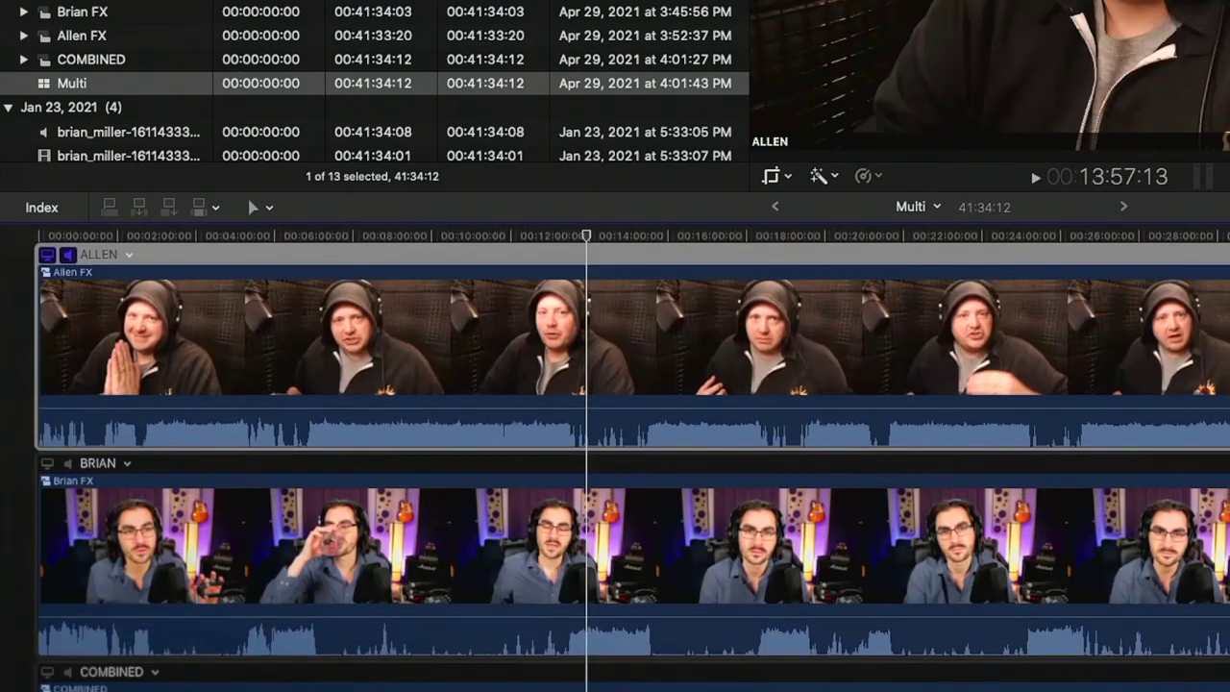
key(super+z)
click(570, 417)
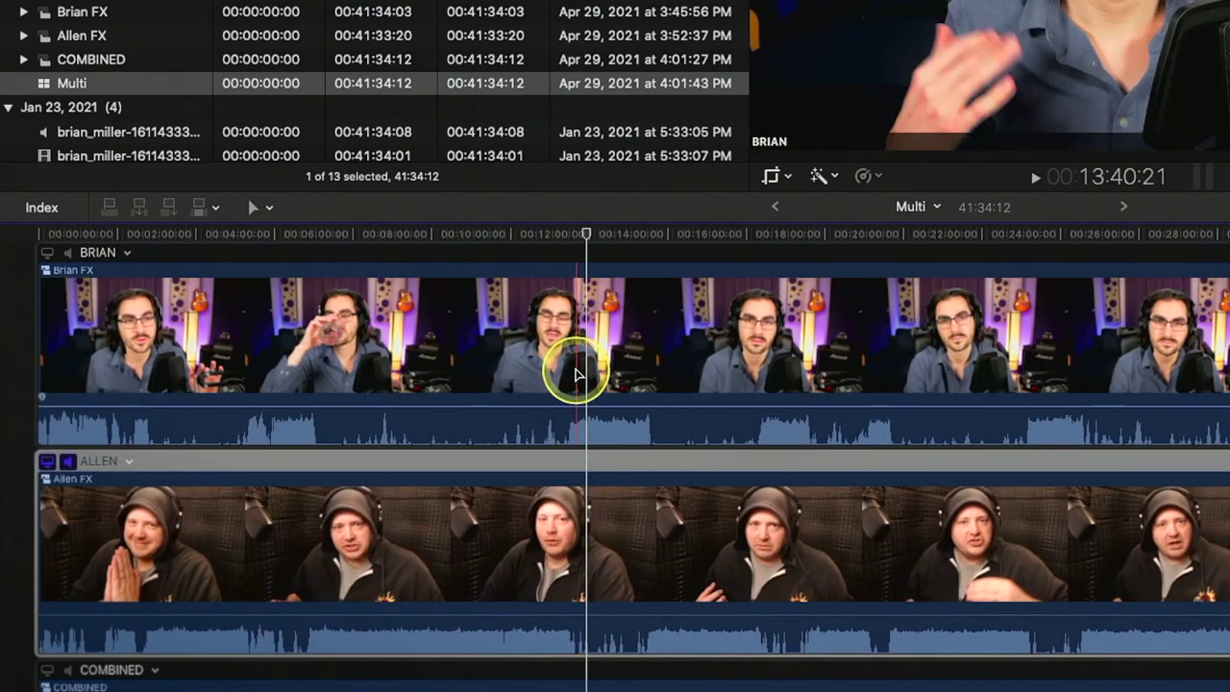
scroll(141, 278, down, 4)
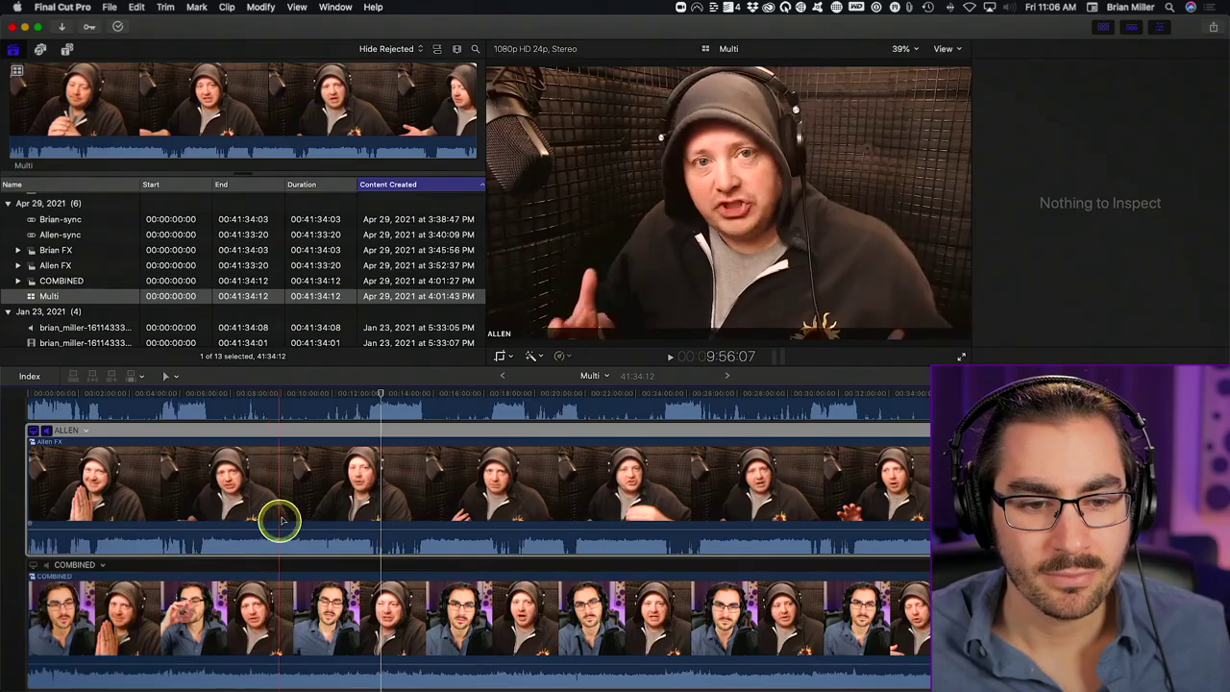
scroll(517, 391, up, 4)
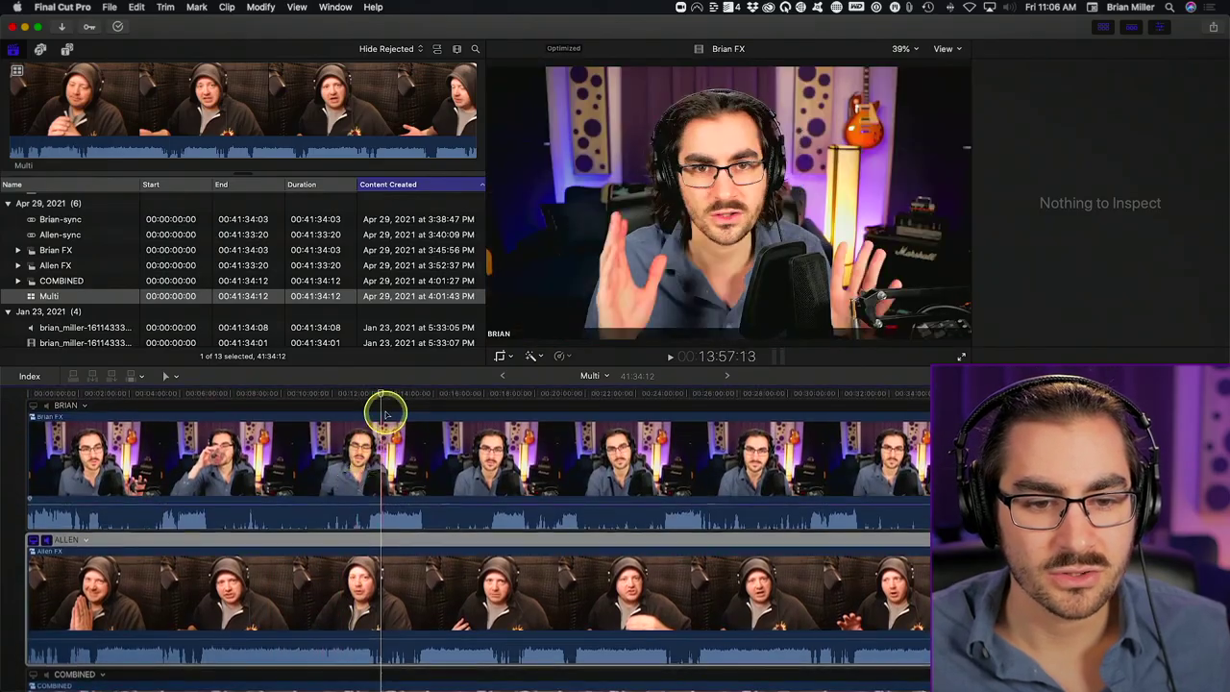
Create a project named DRAFT 1 and add the Multi clip at the start of its timeline.
click(110, 6)
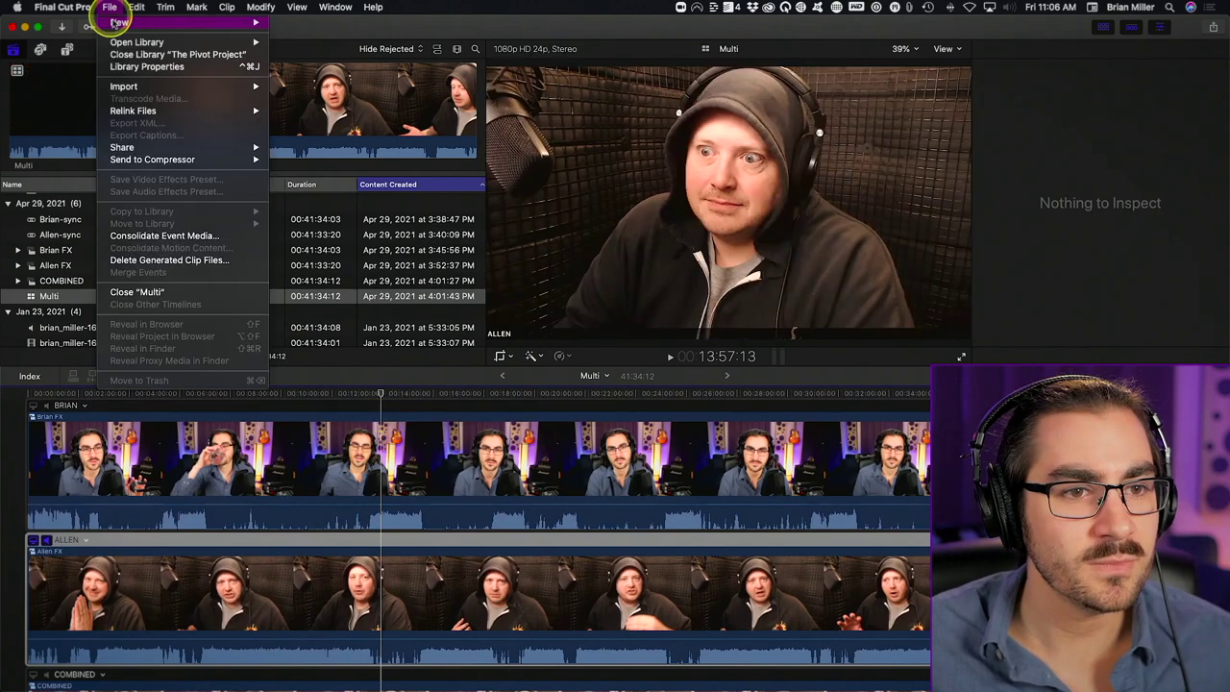
mouse_move(144, 22)
click(297, 28)
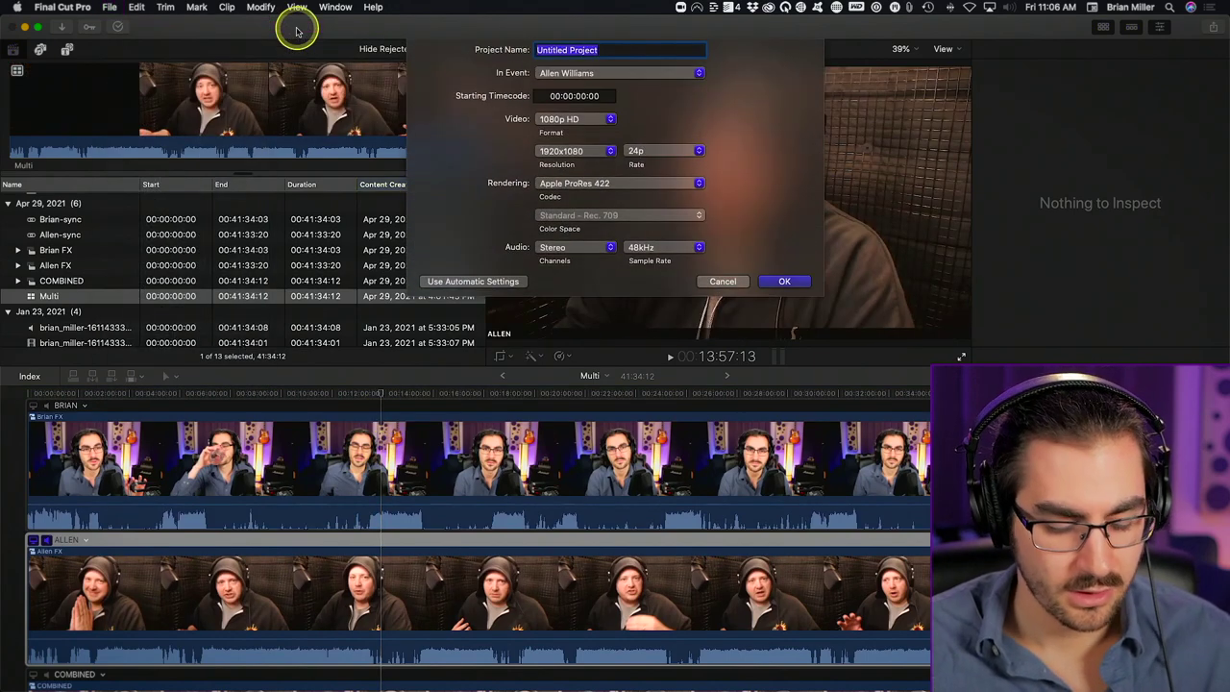
key(Return)
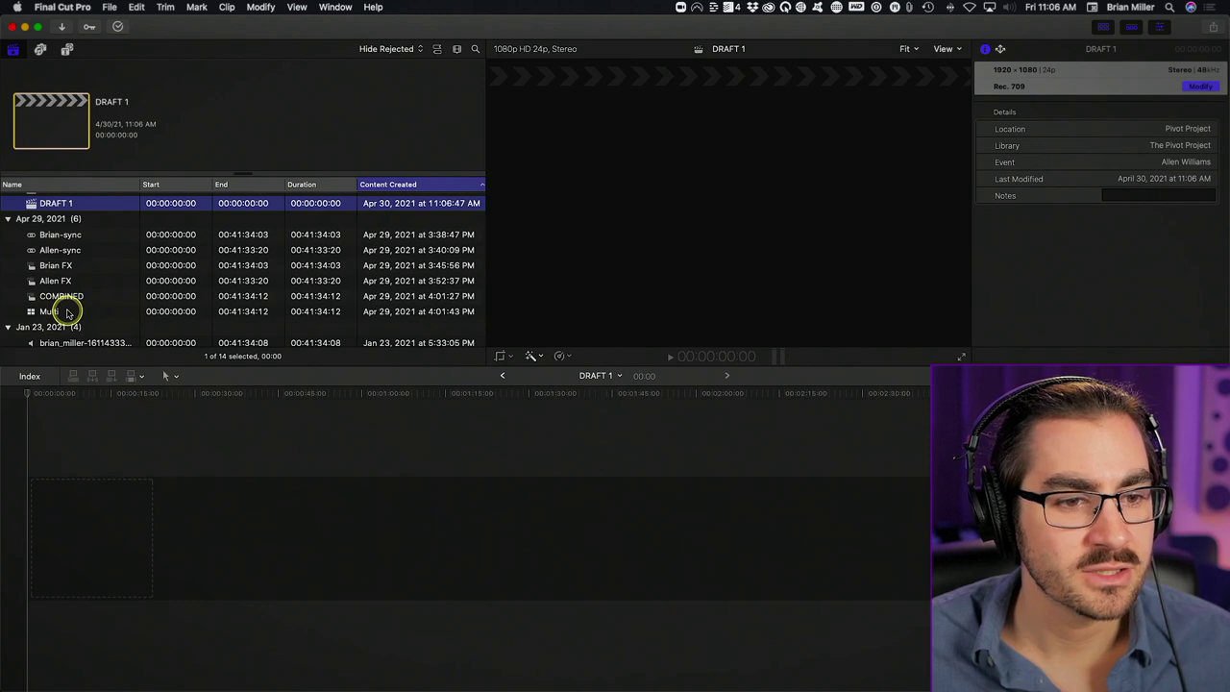
drag(60, 307, 51, 536)
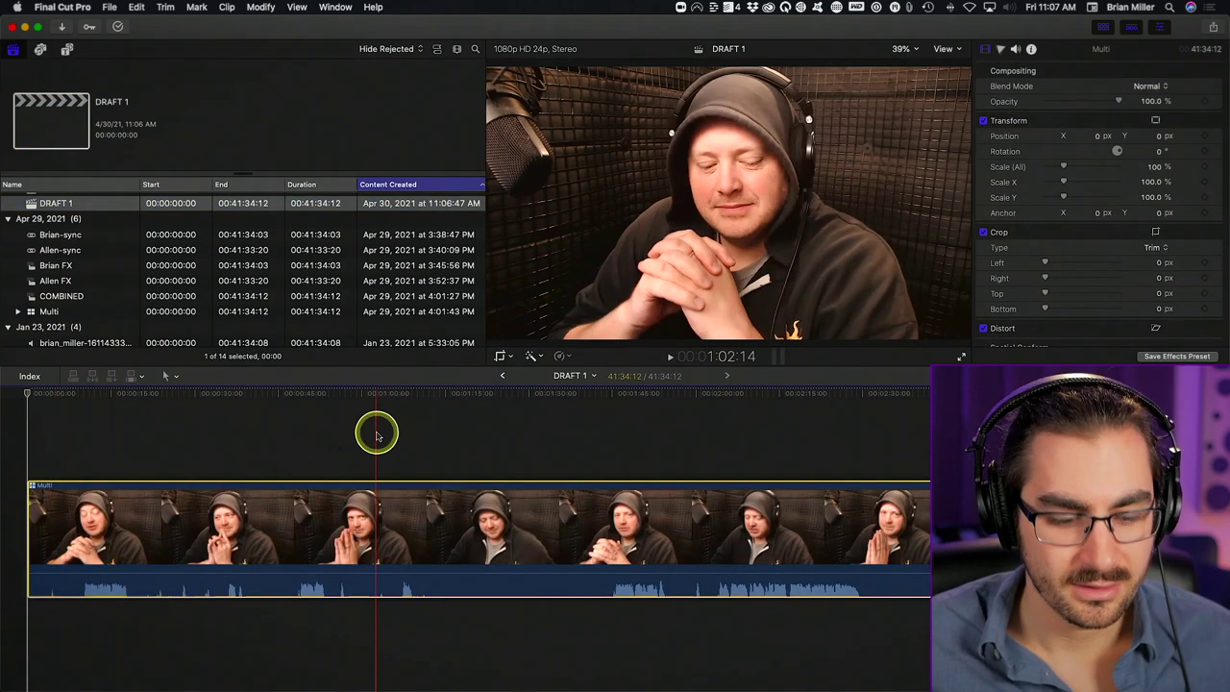
Set both the active video angle and the active audio angle of the Multi timeline clip to COMBINED.
key(super+minus)
right_click(380, 498)
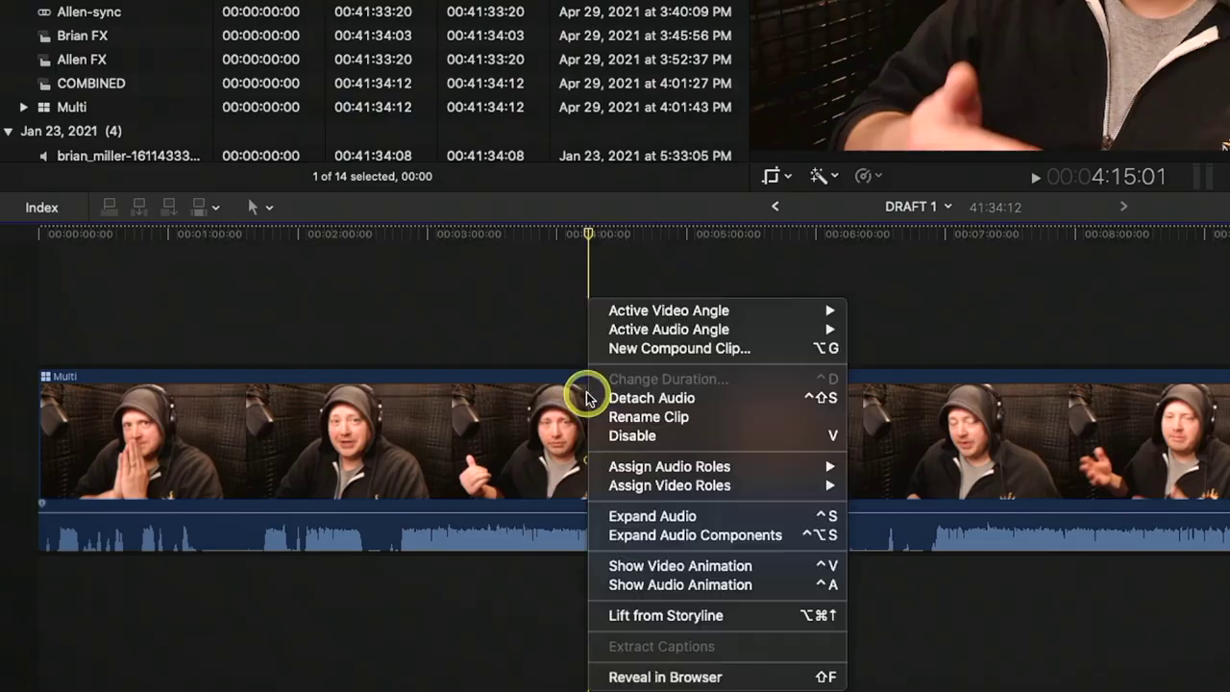
mouse_move(788, 311)
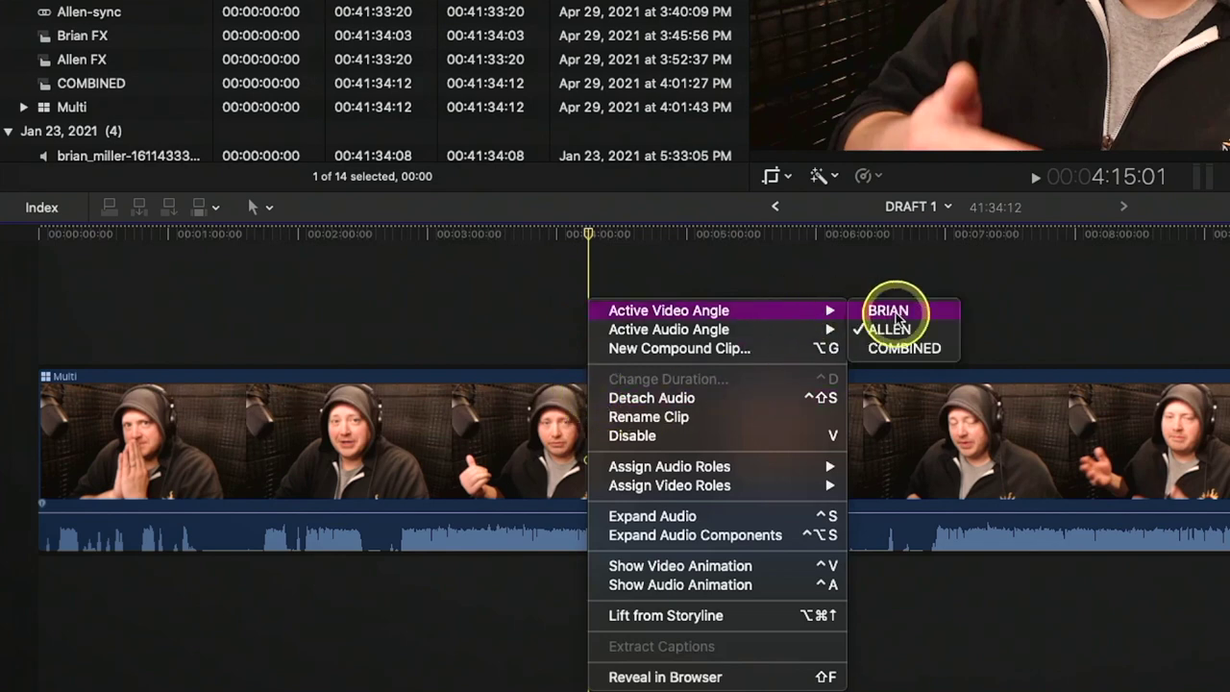
click(899, 349)
right_click(593, 415)
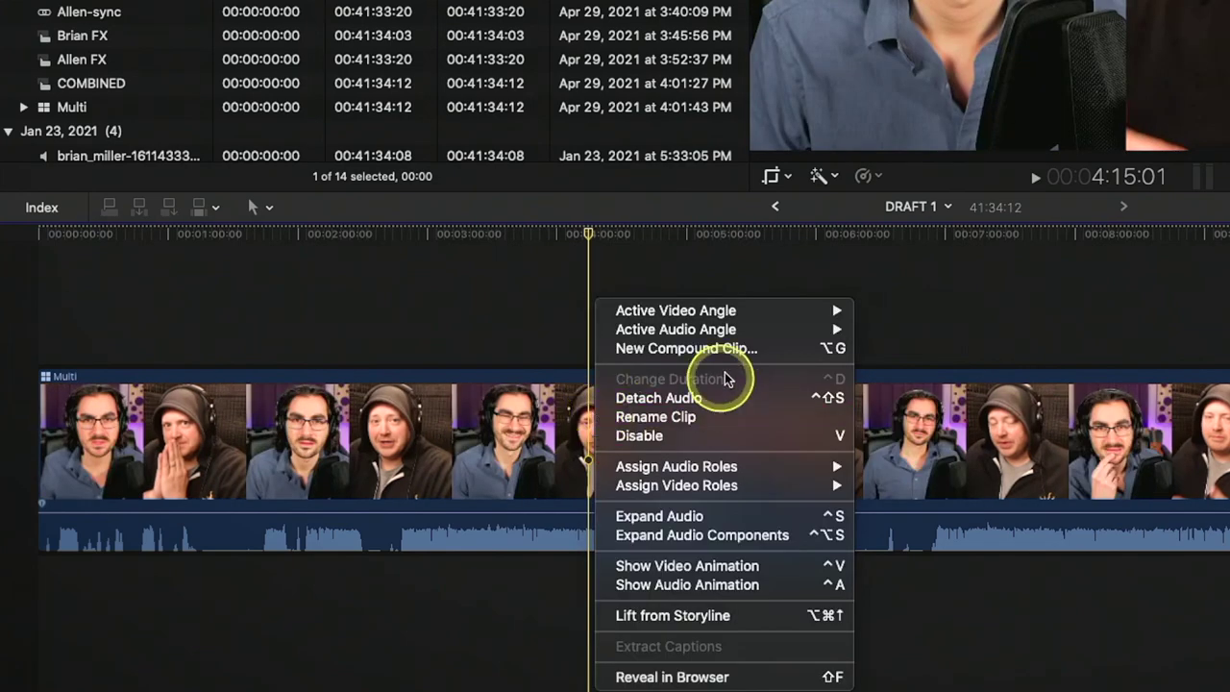
mouse_move(725, 327)
click(899, 369)
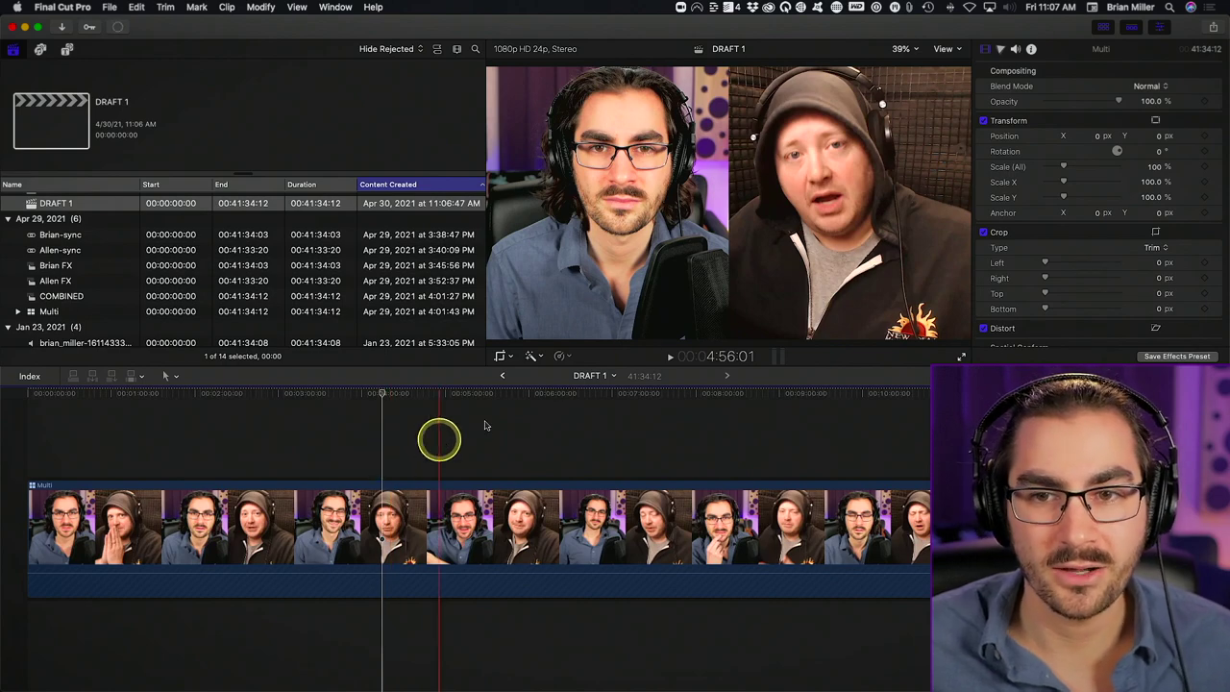
Hide the browser and show the multicam angles beside the viewer.
click(1099, 28)
click(943, 50)
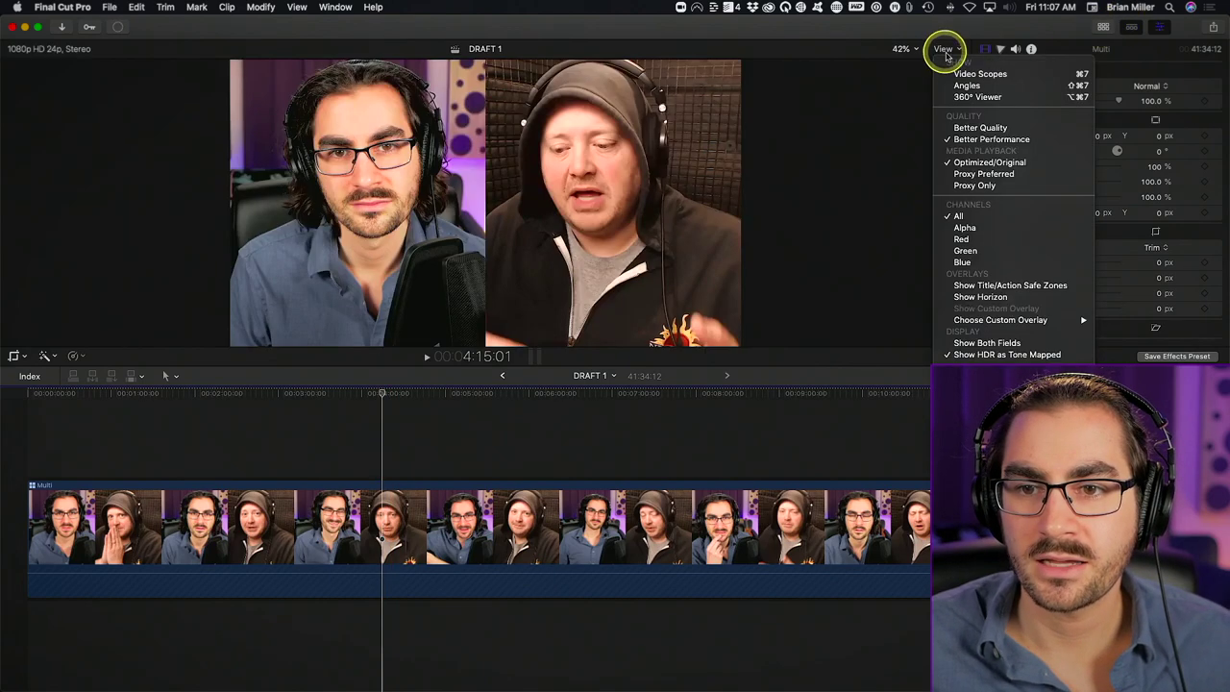
click(956, 87)
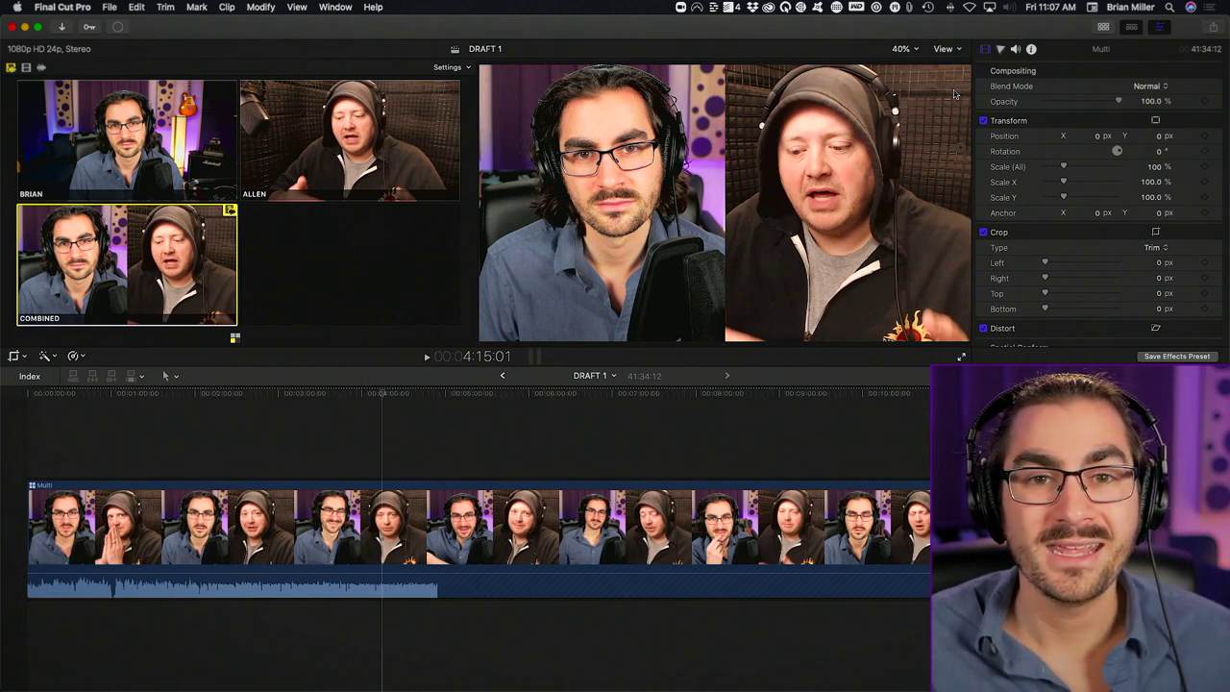
Enlarge the timeline clip's waveforms and play from about 1:03 to locate the start of the interview.
key(ctrl+alt+Up)
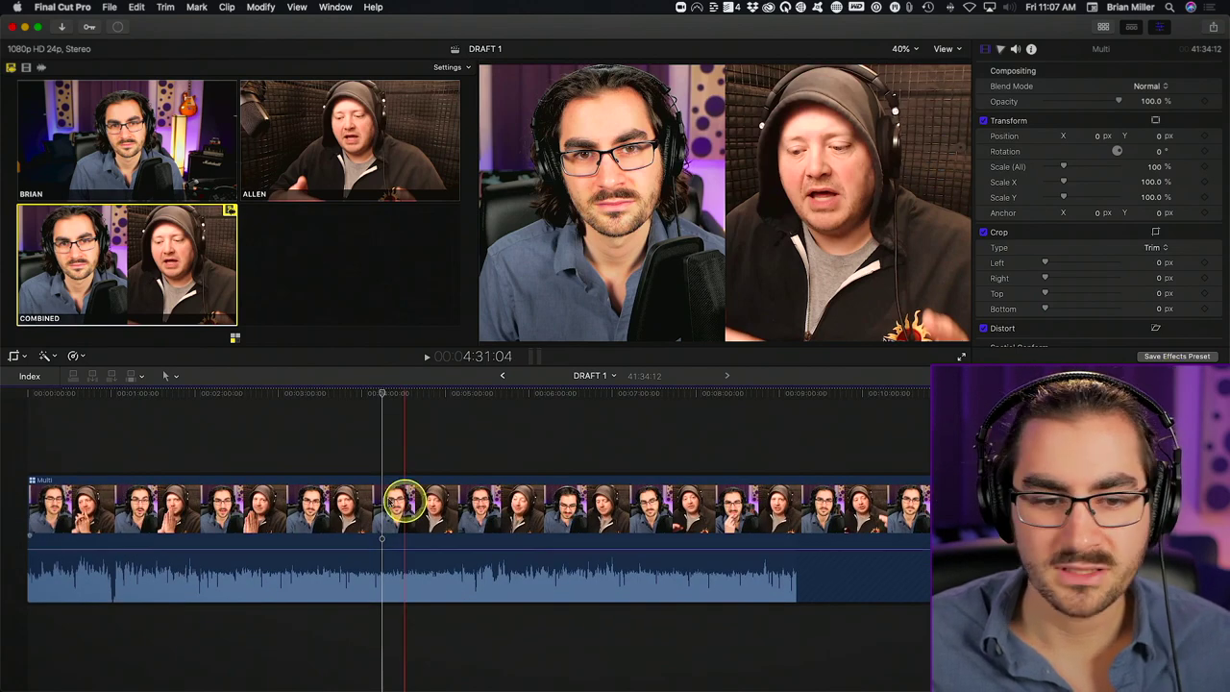
key(super+equal)
key(super+equal)
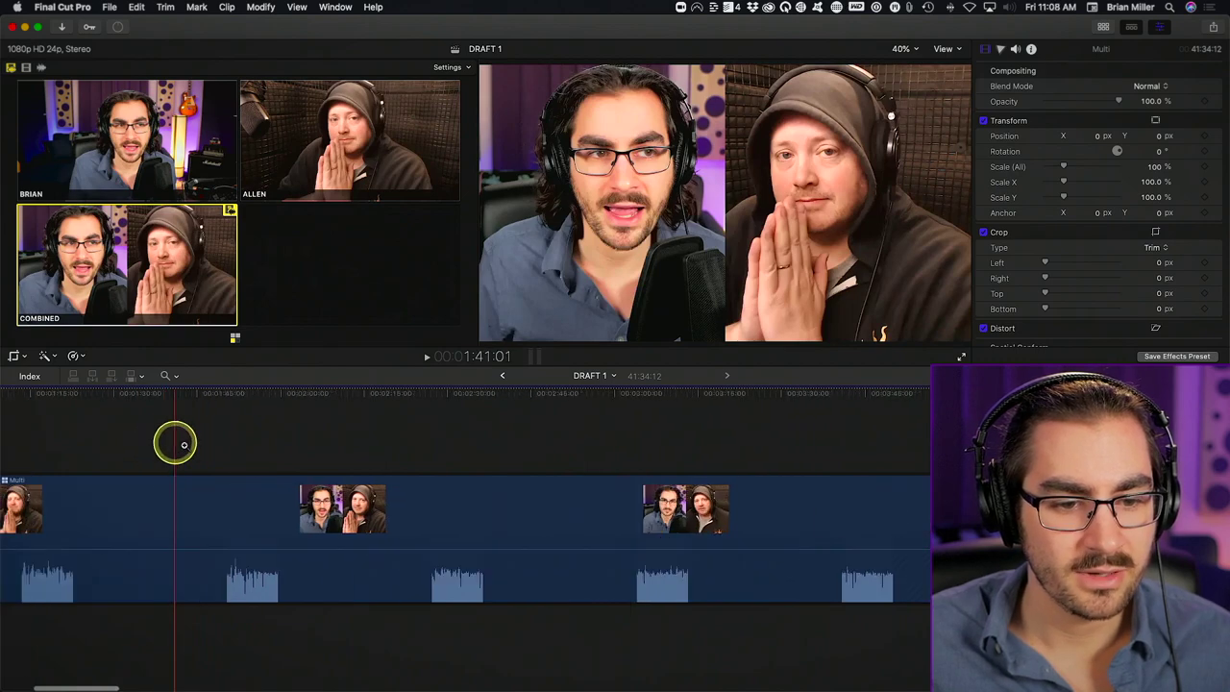
scroll(184, 444, left, 10)
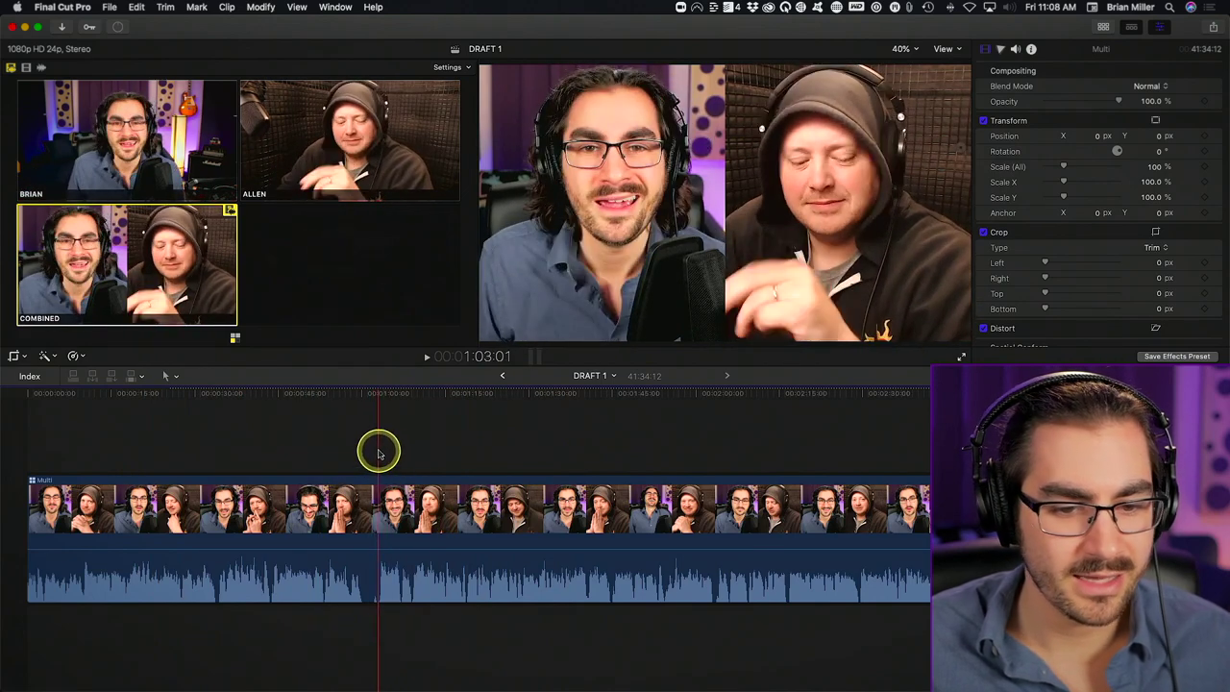
key(space)
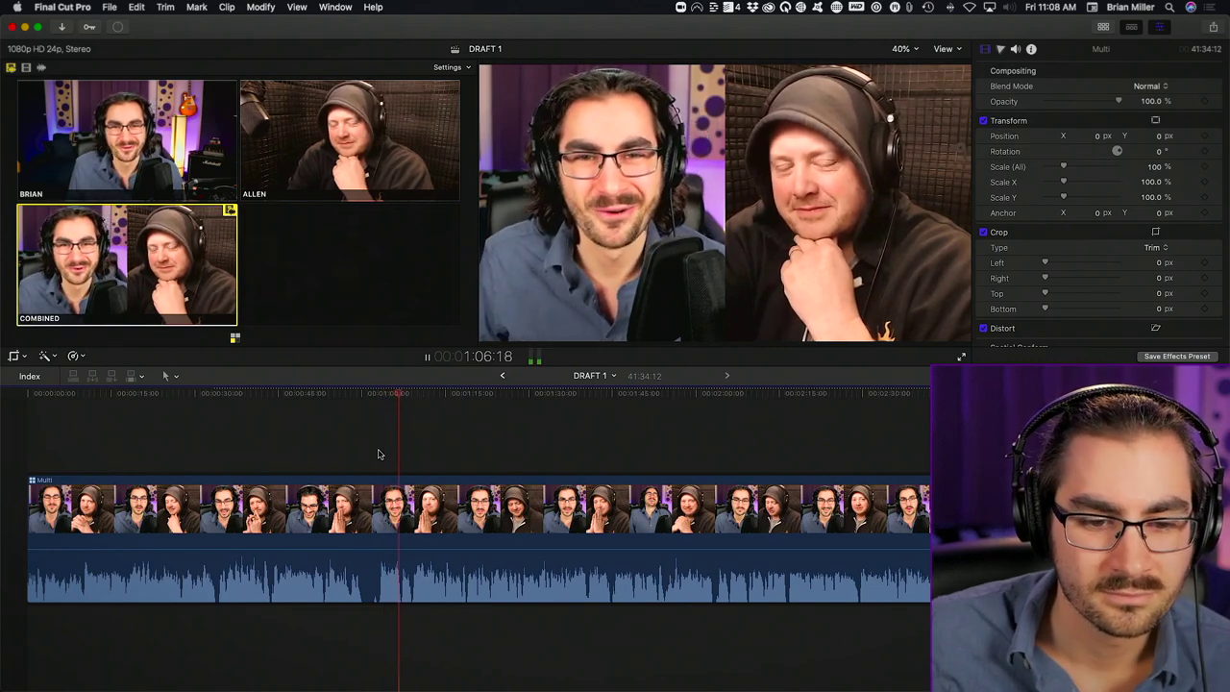
click(380, 472)
Cut the Multi clip at 00:01:02:01, just before the interview starts, and delete the portion before the cut.
click(370, 528)
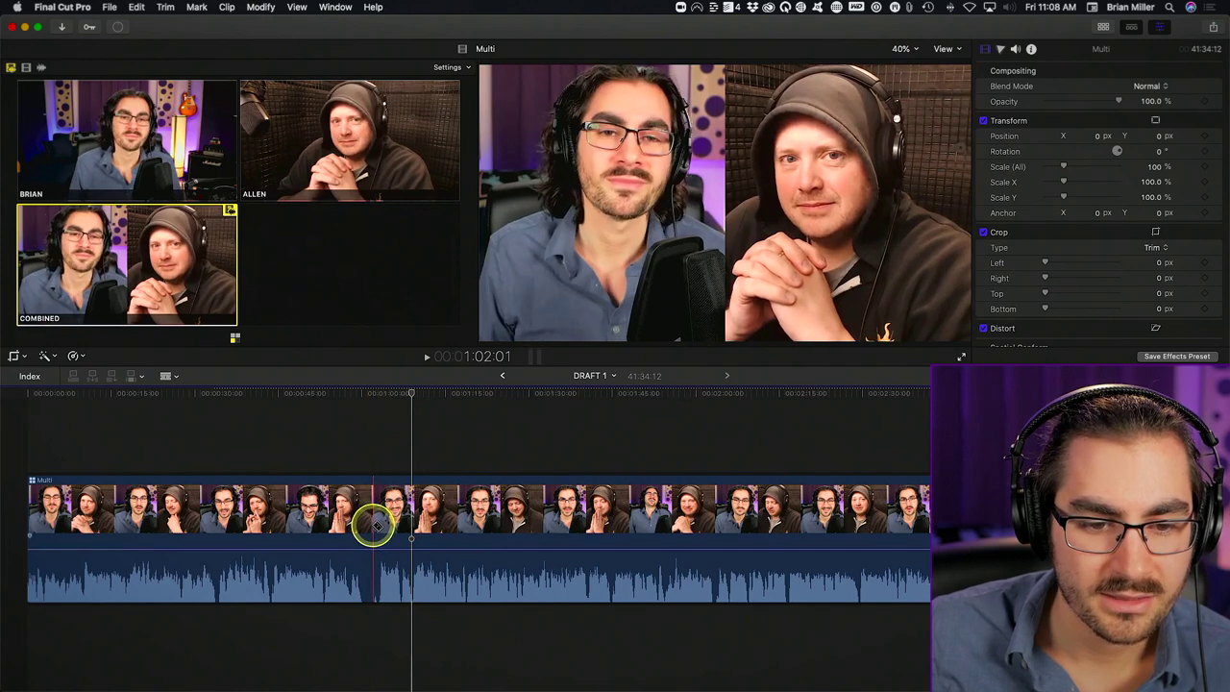
key(a)
click(324, 523)
key(BackSpace)
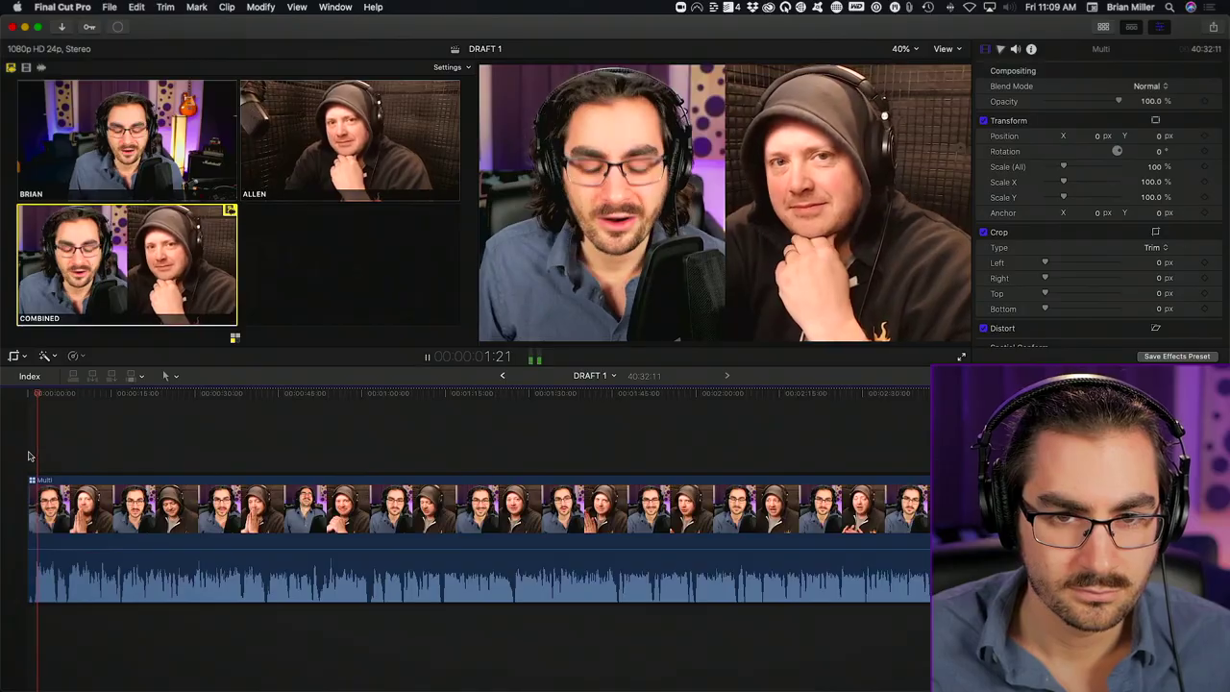
Play the opening of the trimmed interview and examine the viewer's optimized, original and proxy media playback options.
click(32, 454)
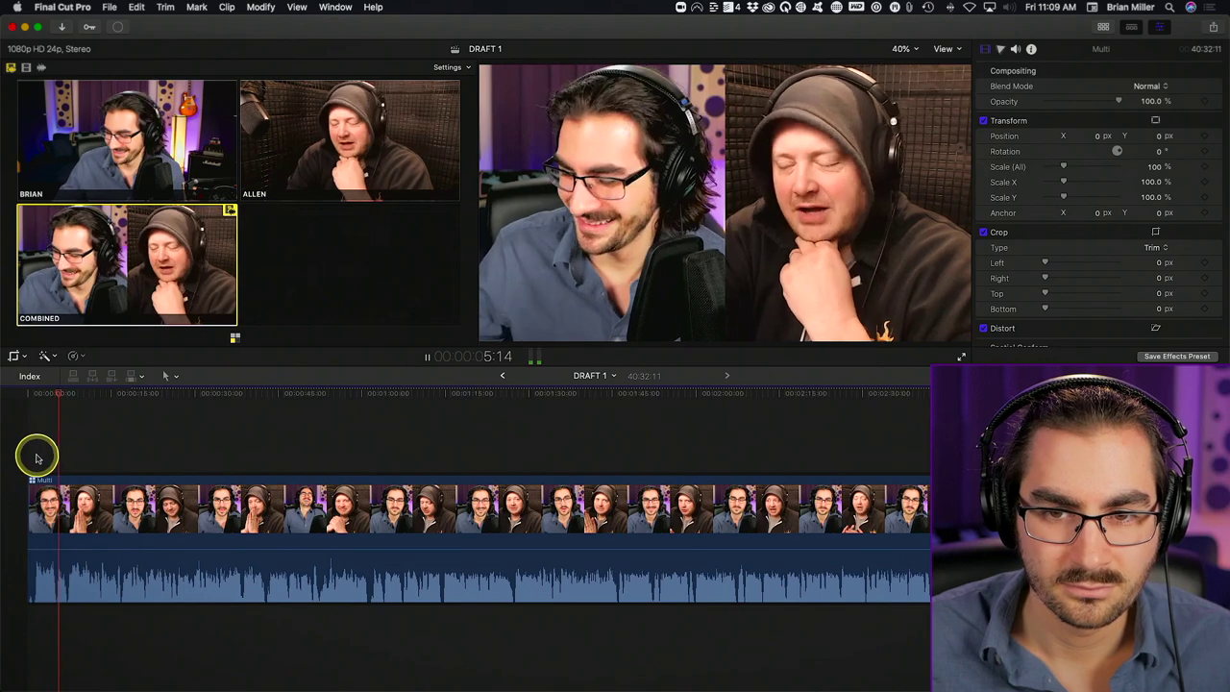
click(69, 470)
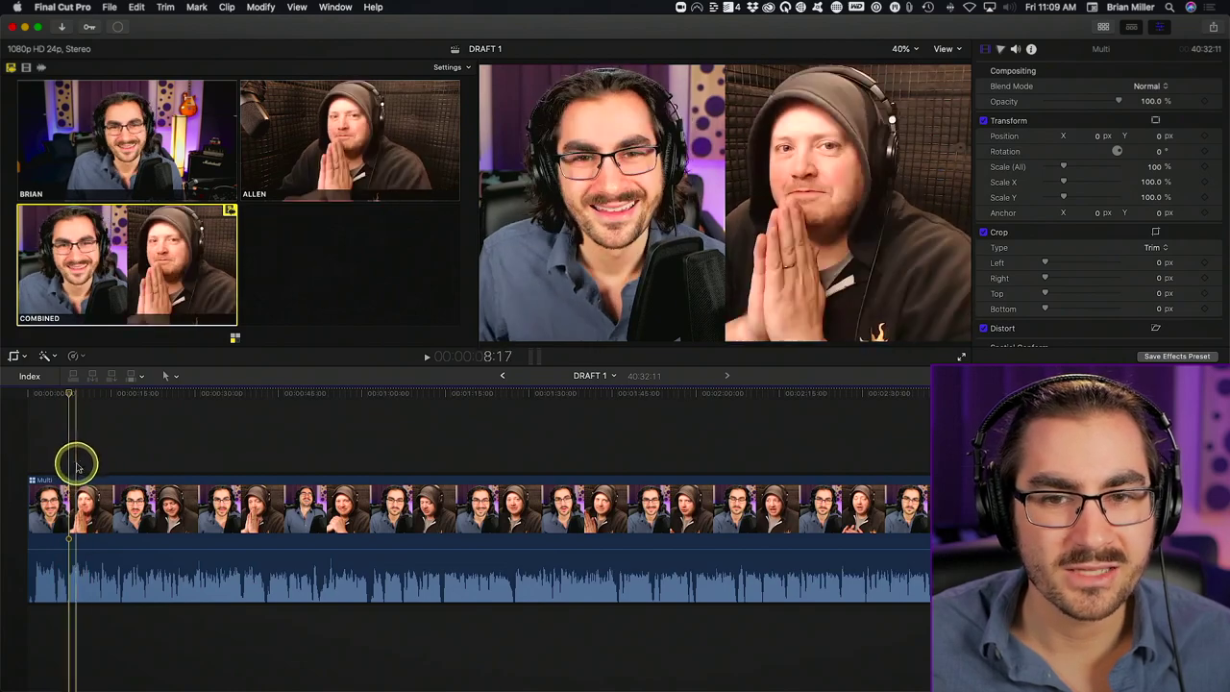
click(943, 49)
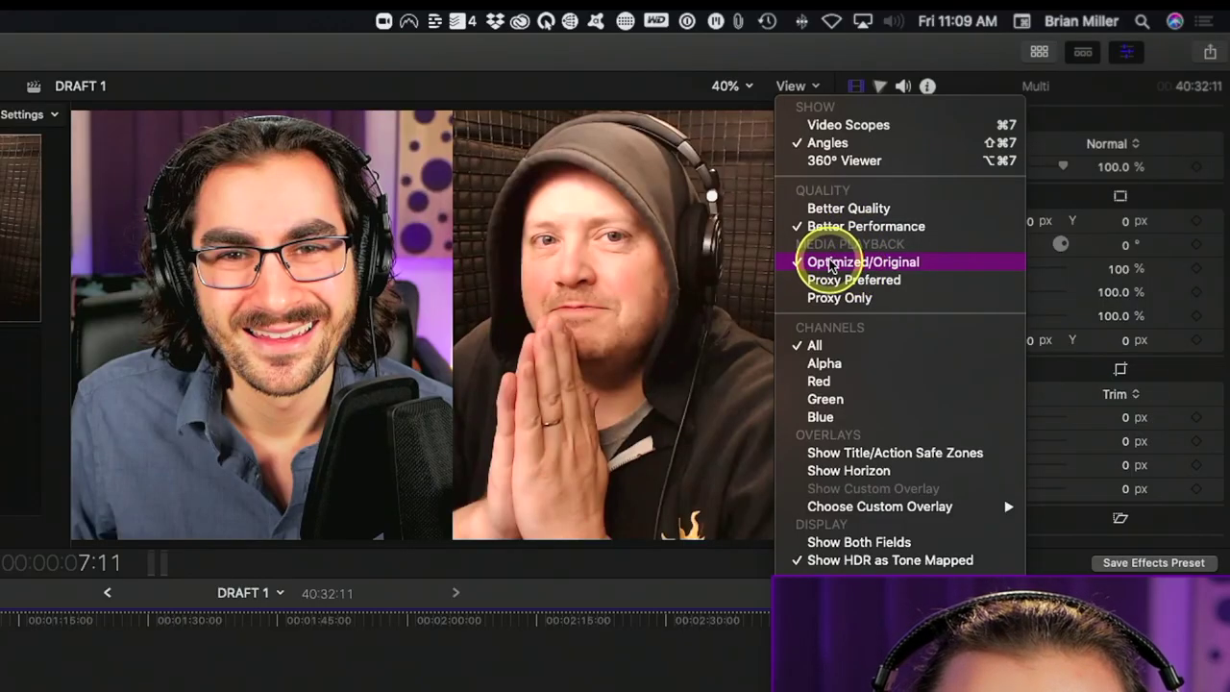
click(819, 298)
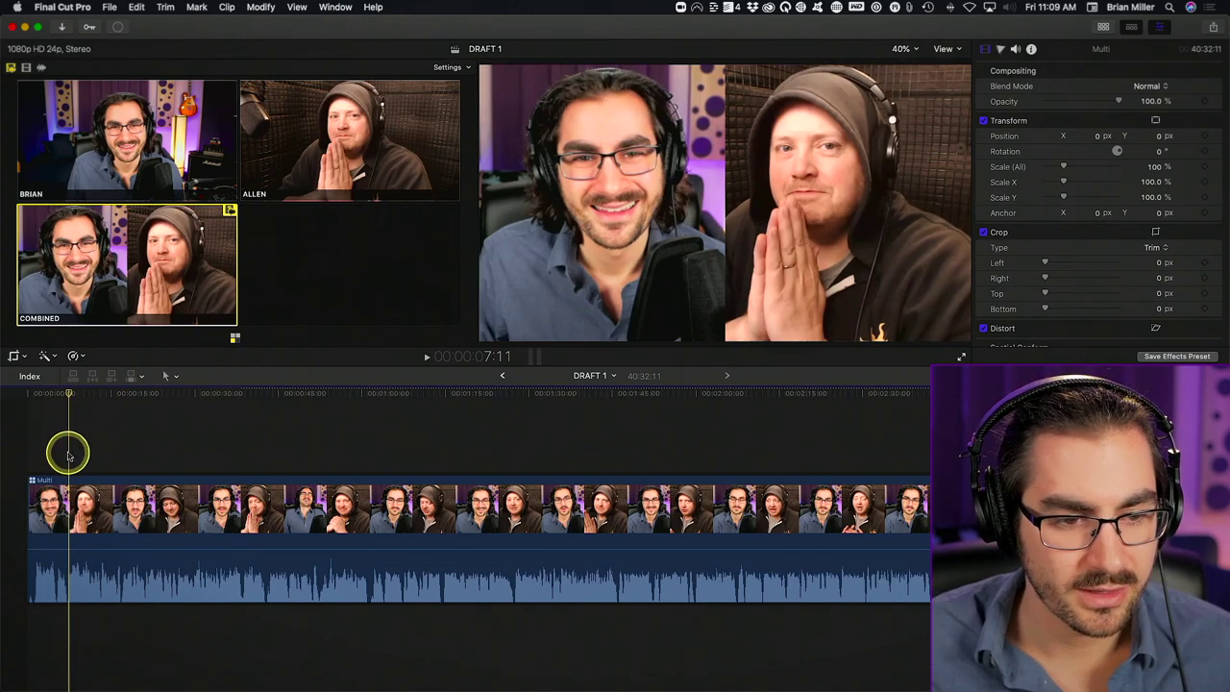
key(space)
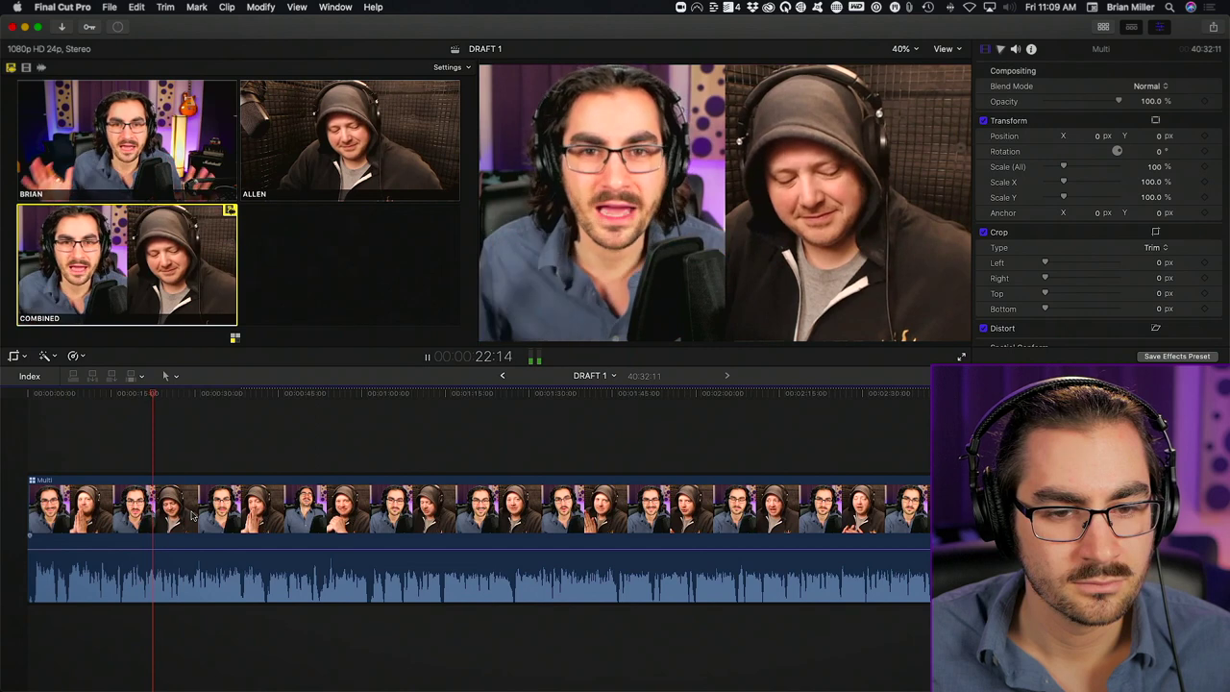
Cut the Multi clip at 00:00:13:05 and switch the part after the cut to the host's solo video angle.
key(space)
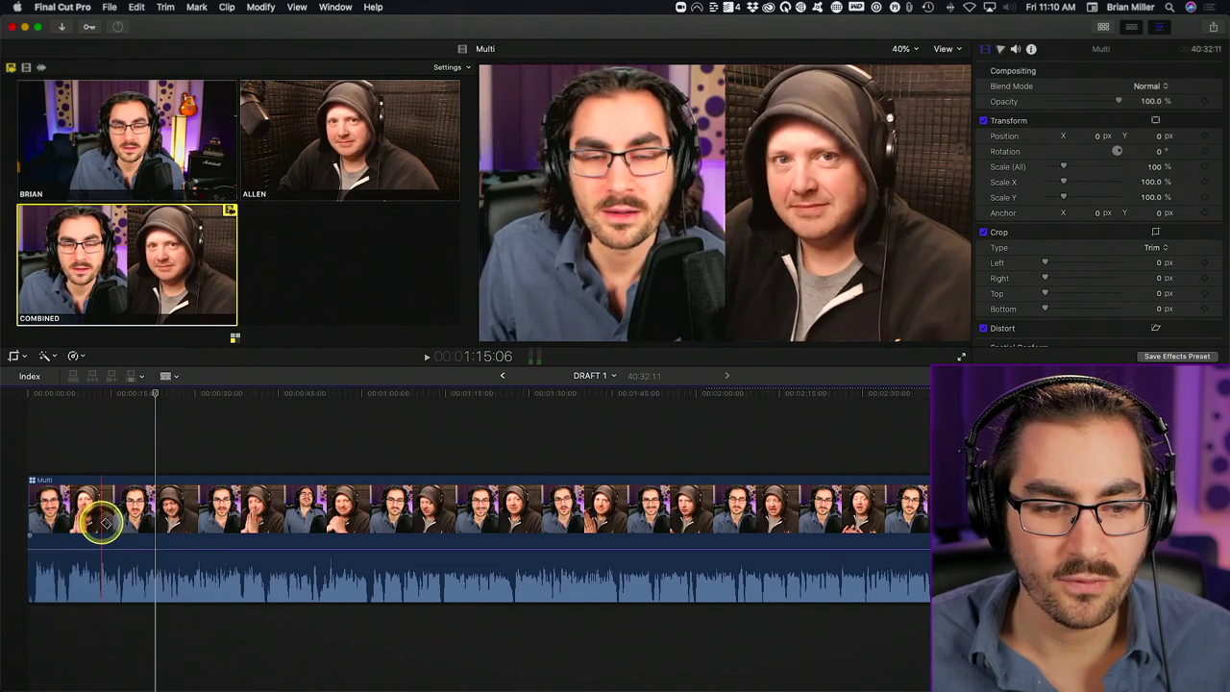
key(super+b)
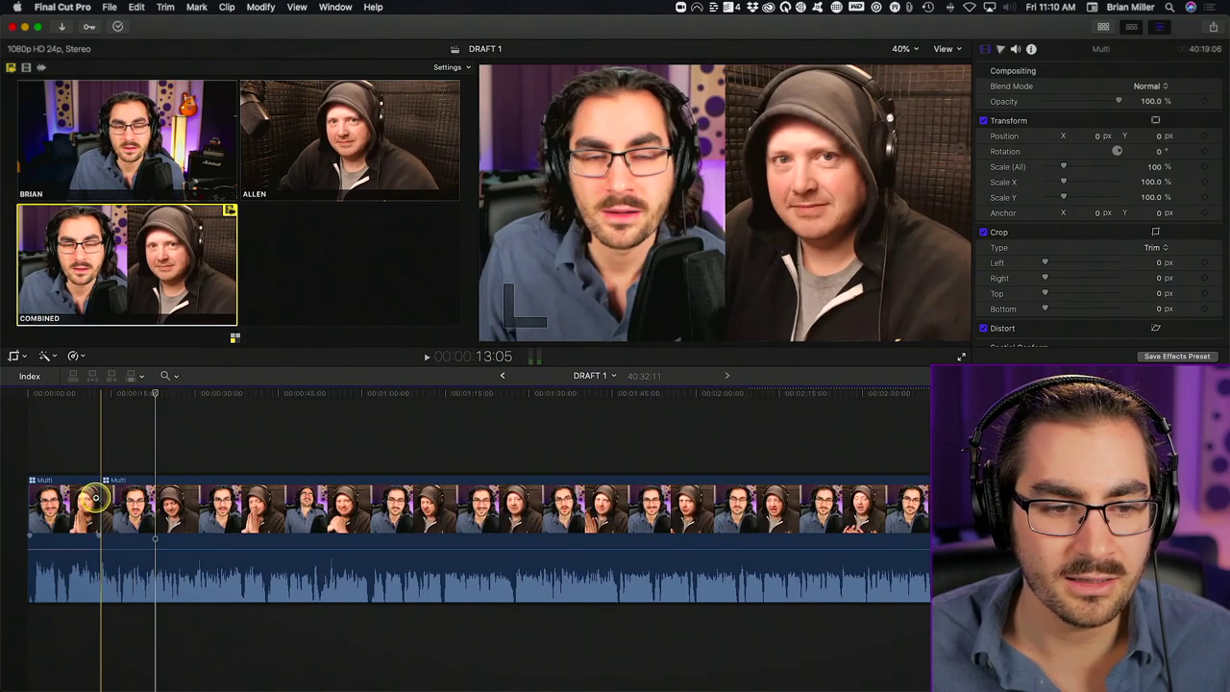
key(super+equal)
right_click(375, 508)
mouse_move(492, 454)
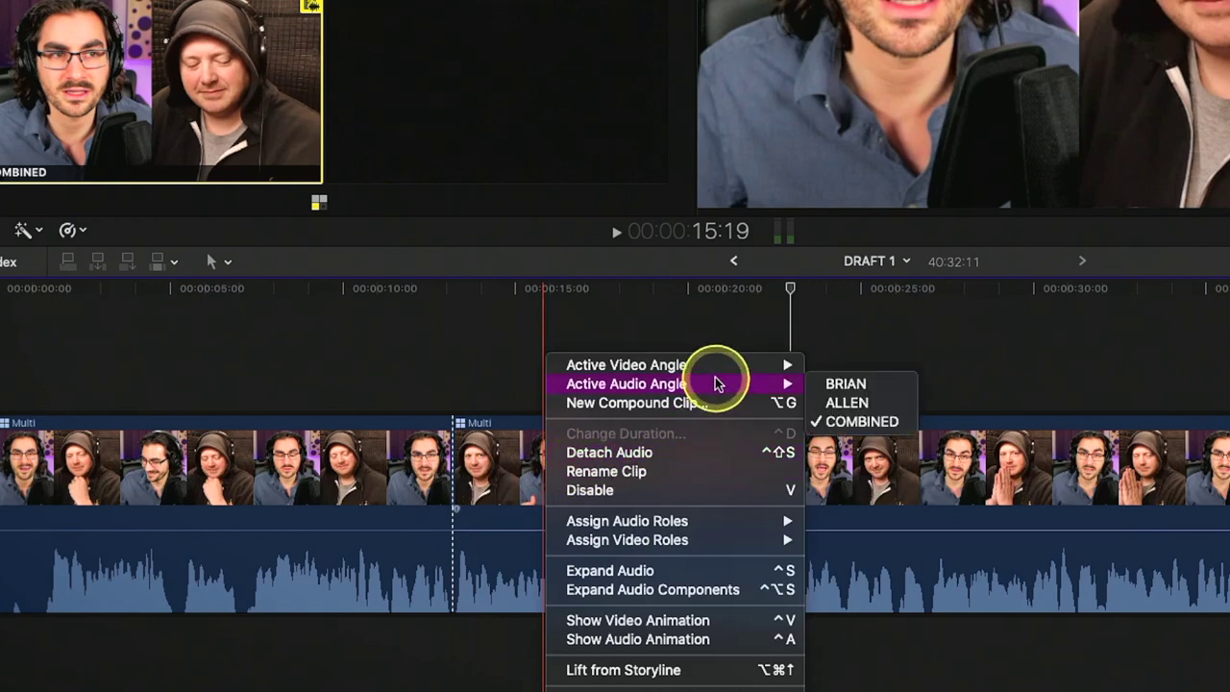
mouse_move(720, 366)
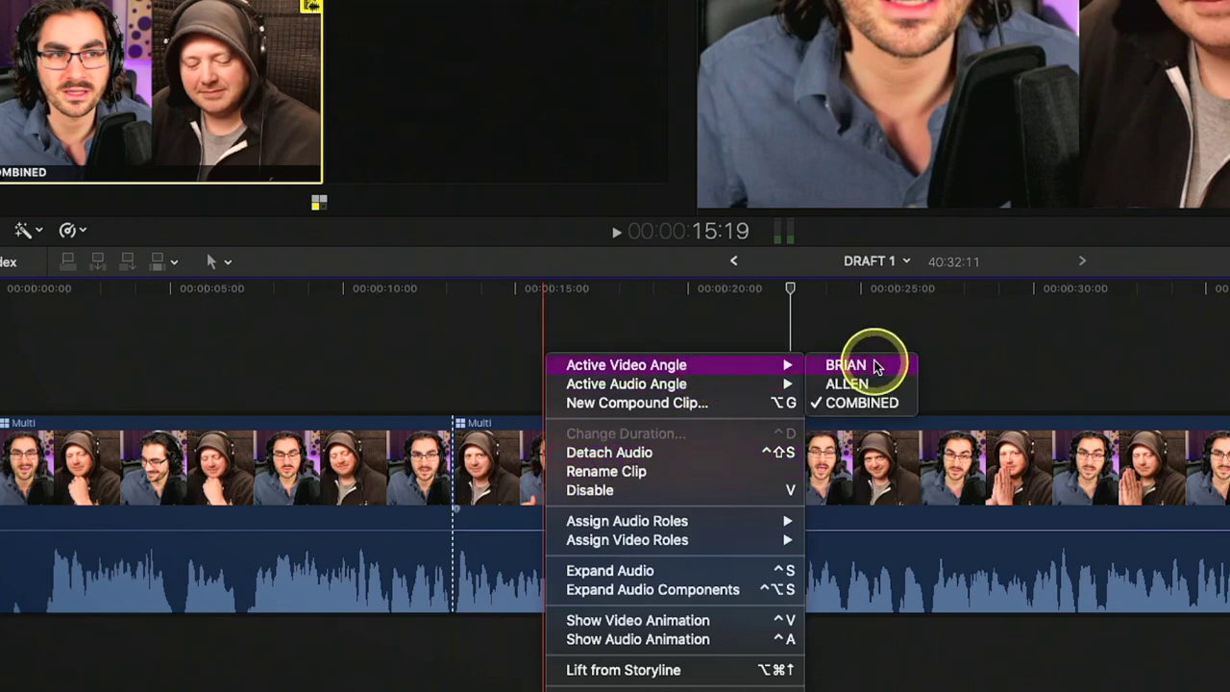
click(845, 365)
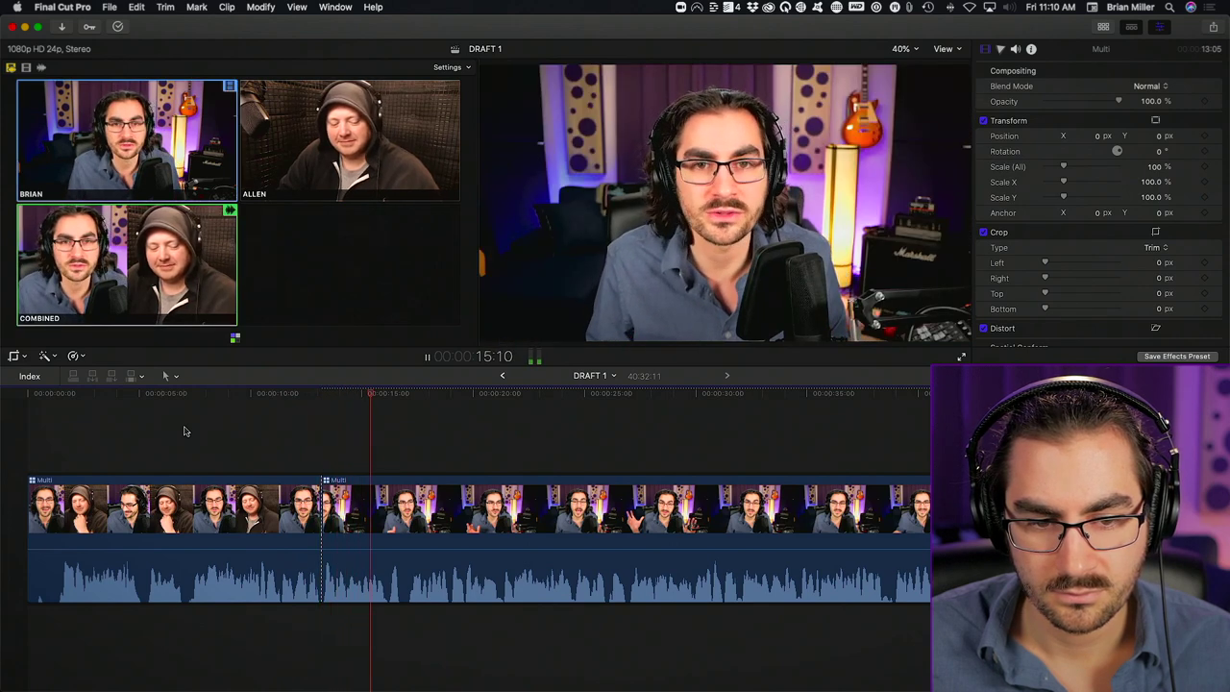
Cut off and delete the short piece just before the angle change near 00:00:11, and slightly adjust the end of the preceding combined clip.
click(293, 520)
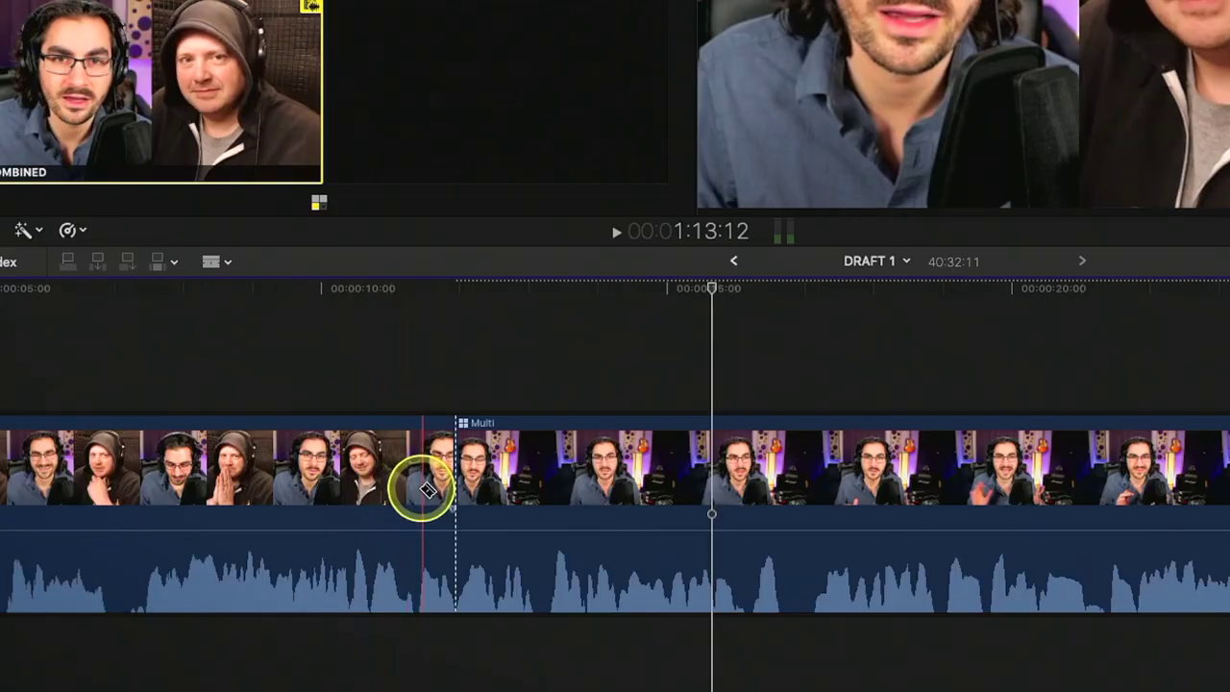
click(304, 509)
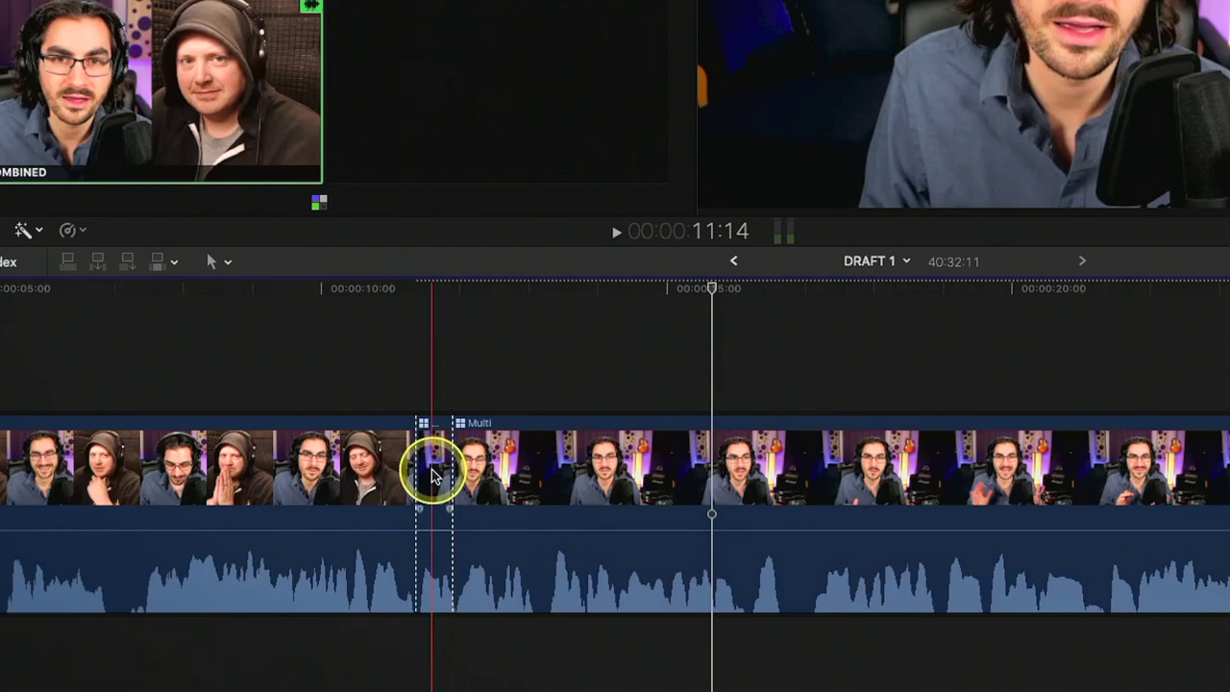
click(432, 471)
key(Delete)
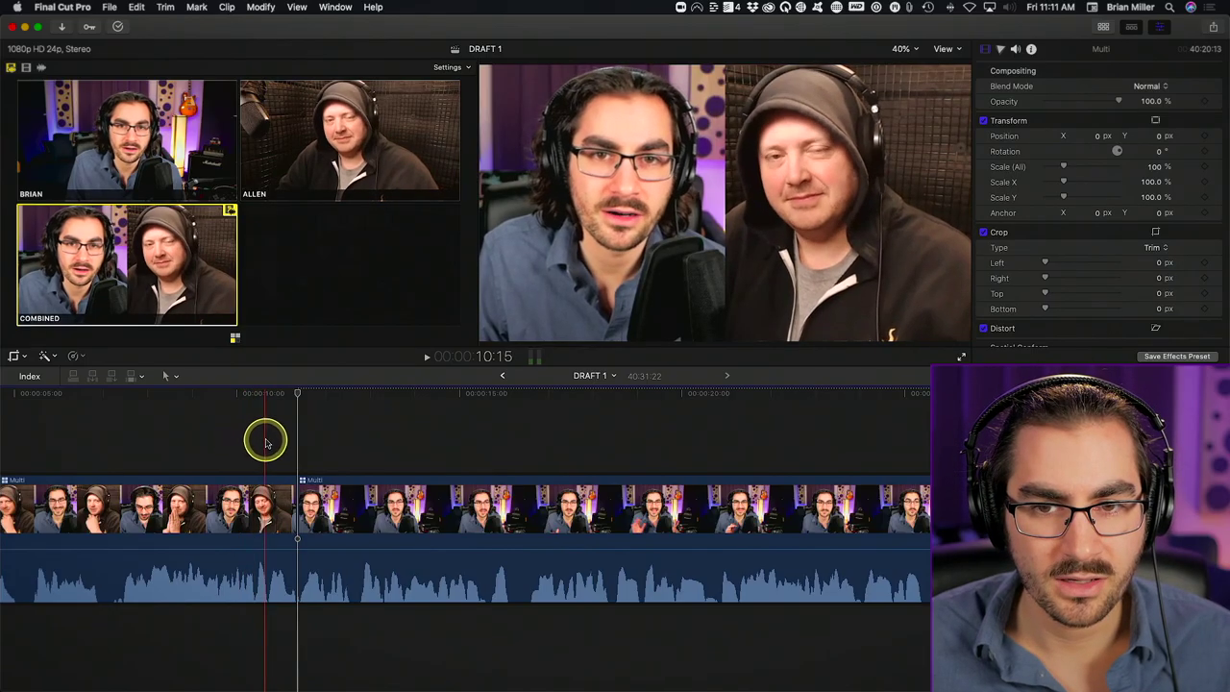
drag(350, 444, 118, 439)
Play across the cut and through the host's solo section to about 00:00:31 to find the place for the next angle change.
key(space)
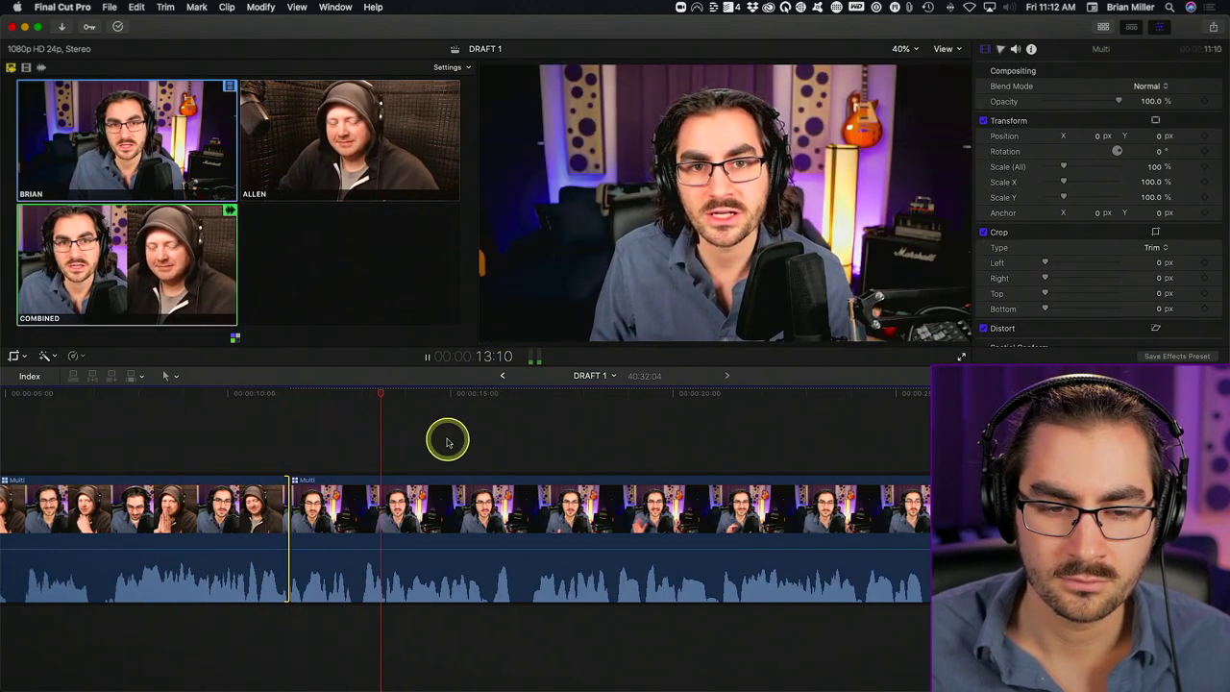
scroll(453, 443, right, 5)
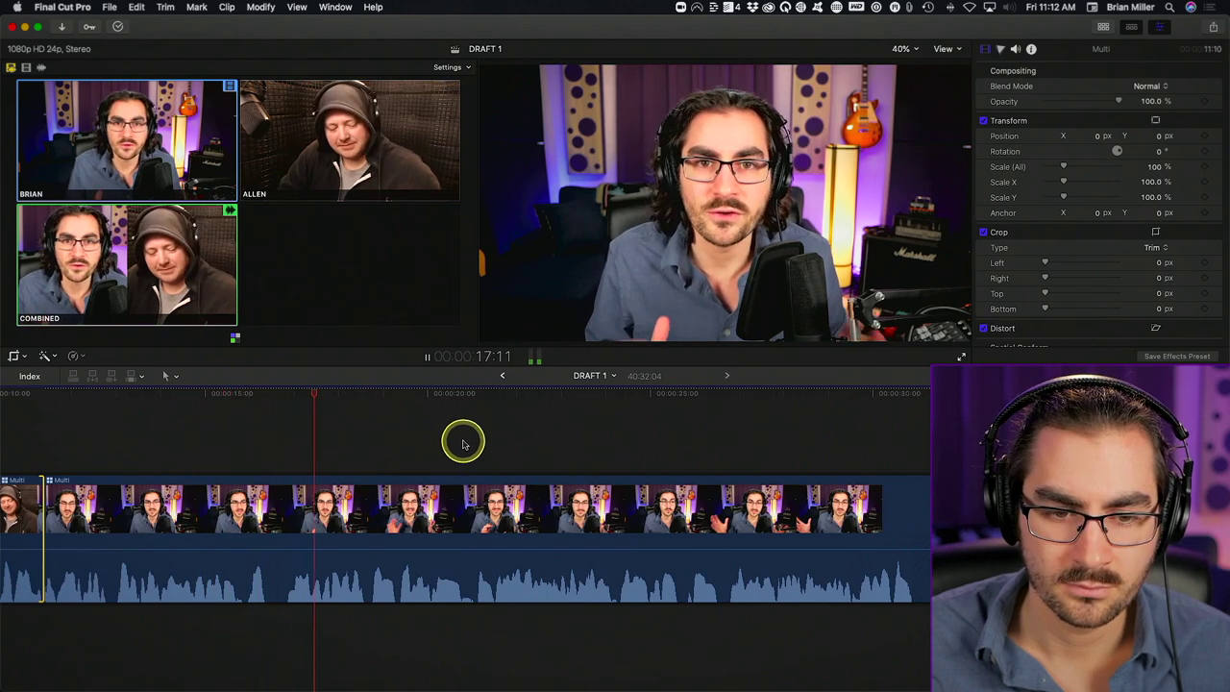
scroll(462, 442, right, 3)
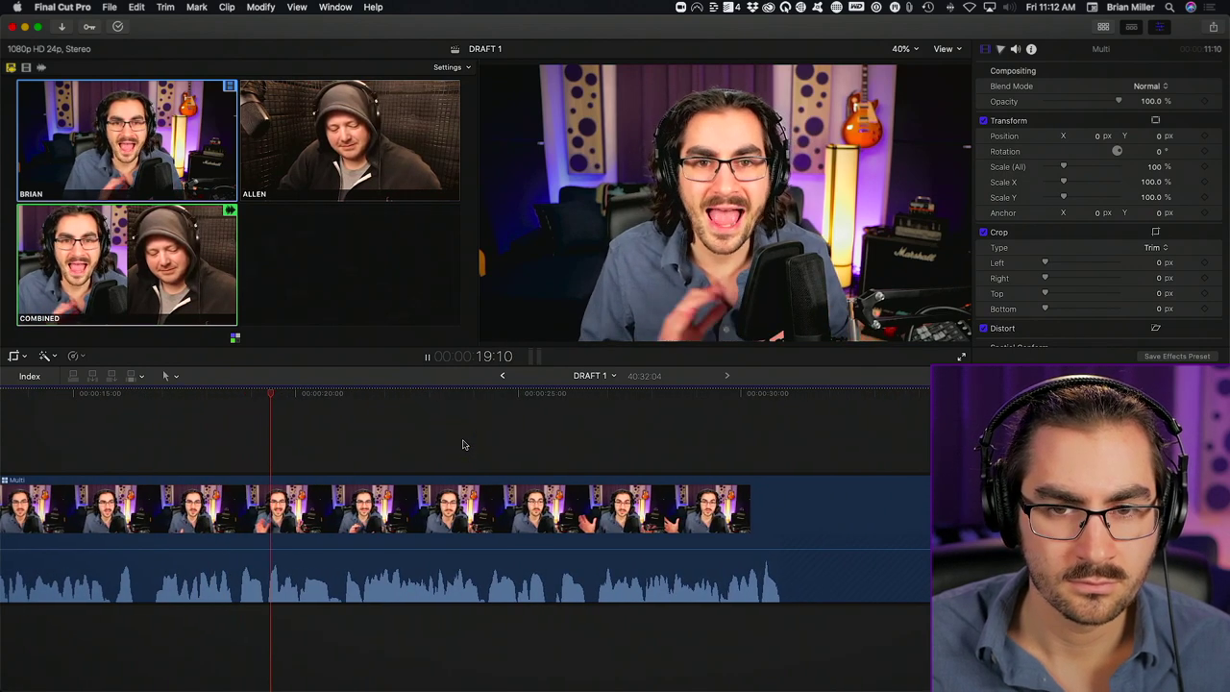
scroll(462, 444, right, 3)
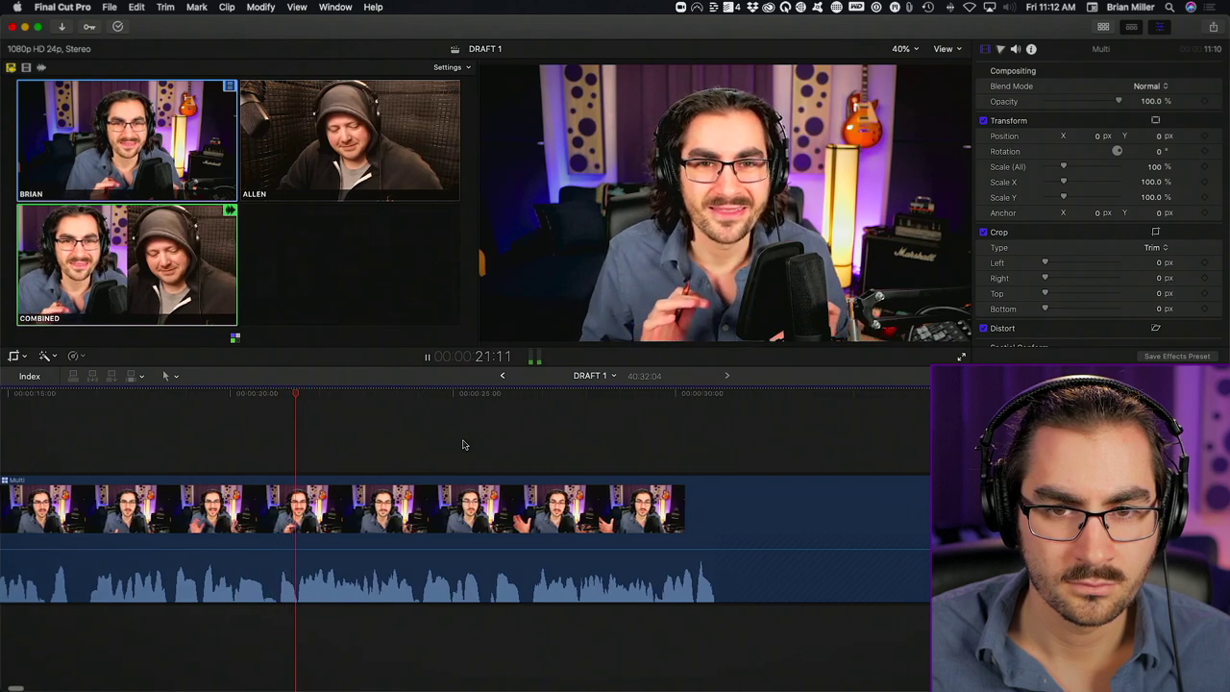
scroll(462, 444, right, 3)
scroll(462, 443, right, 2)
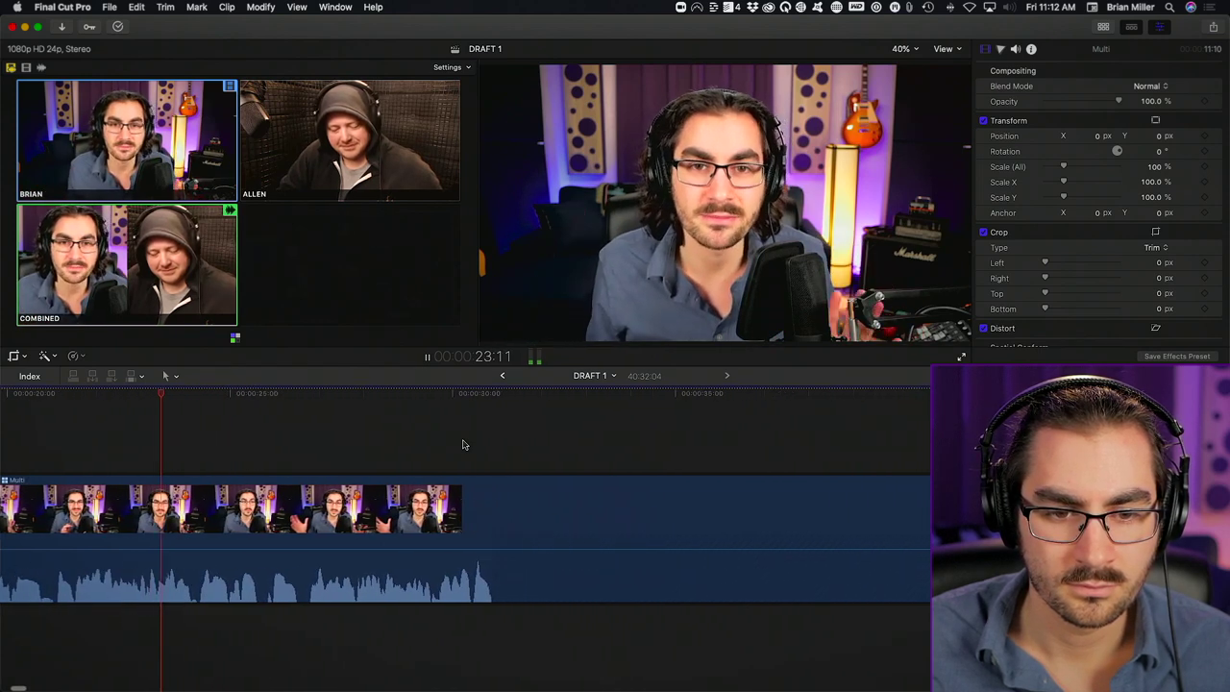
scroll(462, 444, right, 3)
click(465, 442)
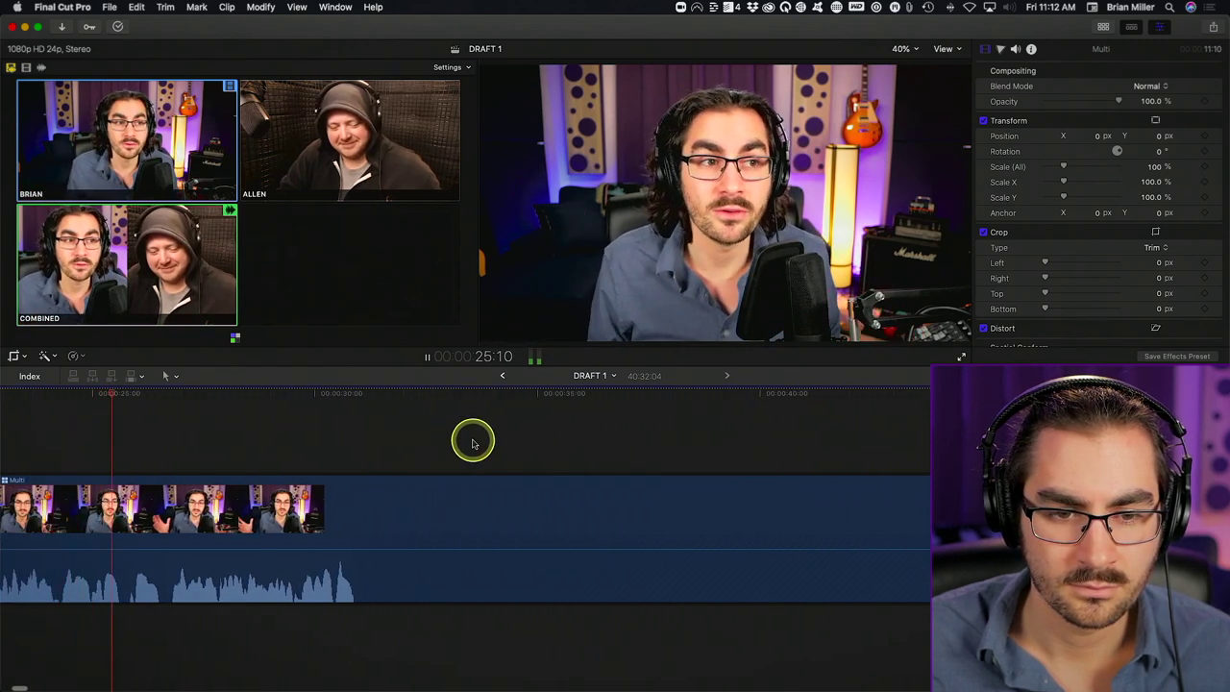
scroll(472, 444, right, 4)
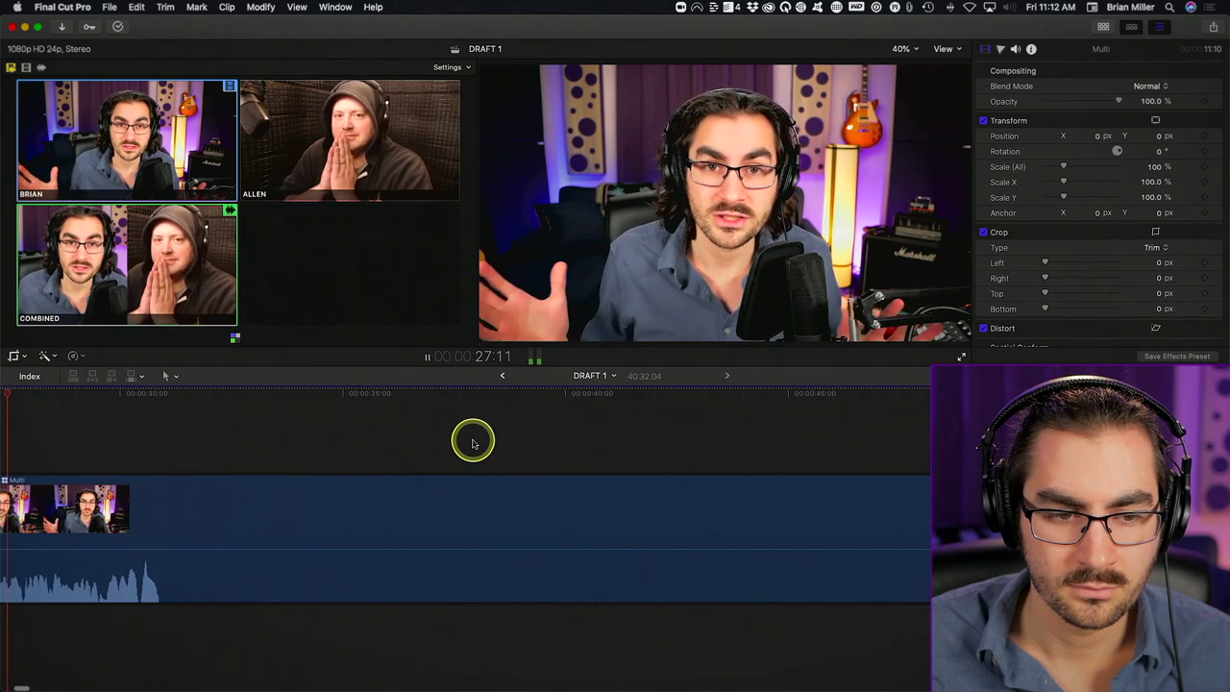
key(space)
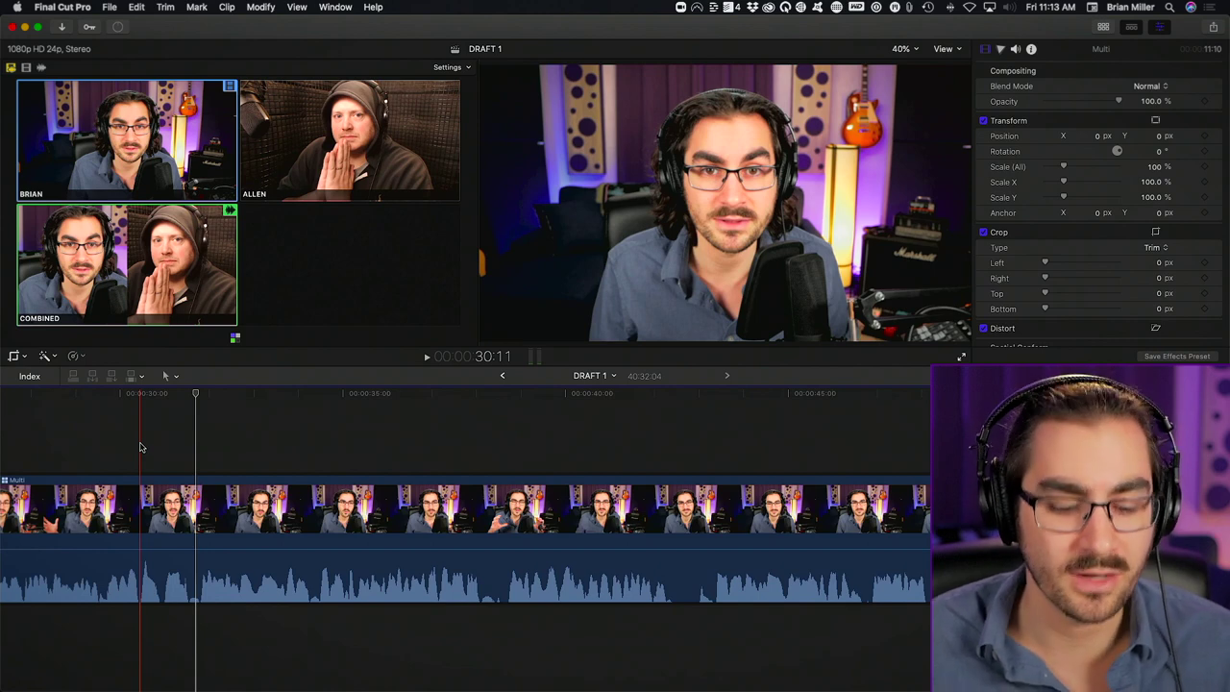
Cut the host's solo section at about 00:00:30:11 and switch the part after the cut to the COMBINED video angle.
key(r)
click(142, 505)
key(a)
right_click(186, 500)
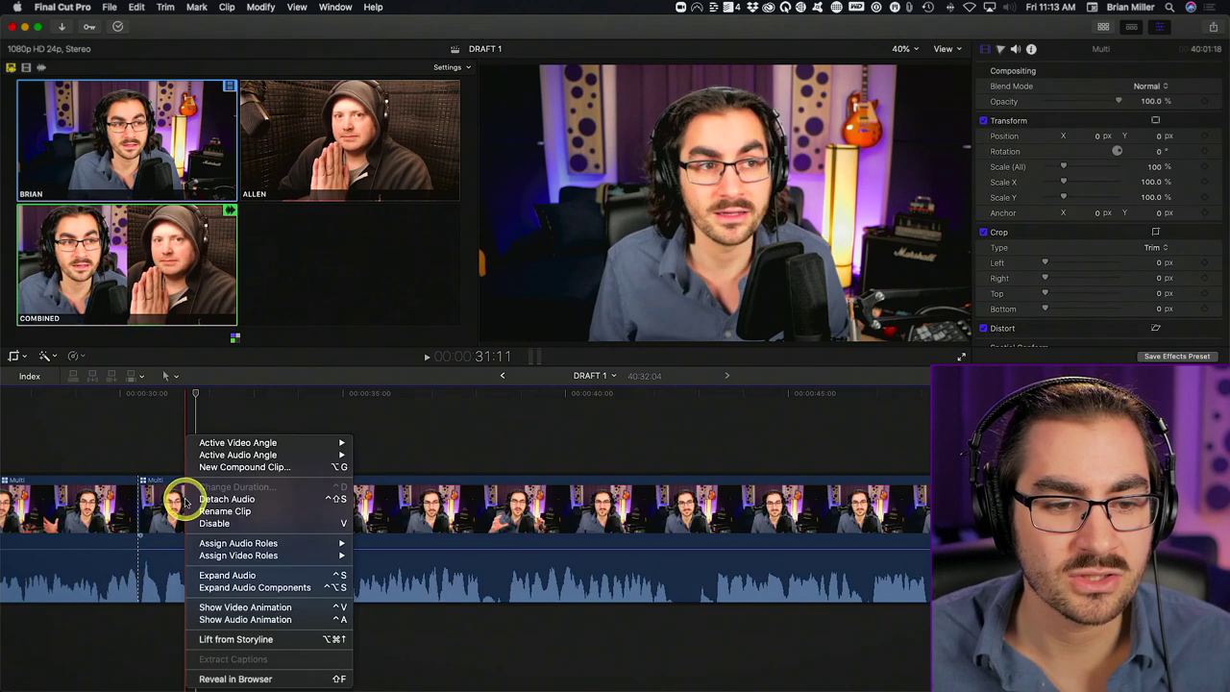
mouse_move(317, 443)
click(394, 467)
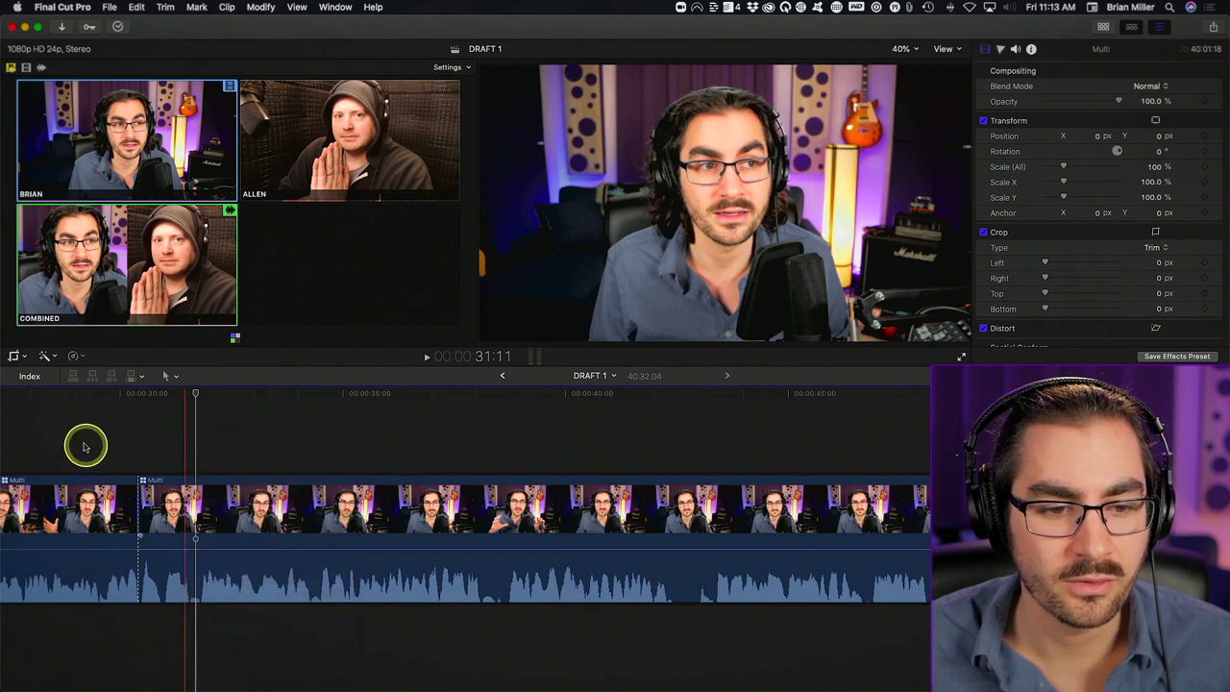
Roll the cut from the host's angle to the combined angle about half a second later and play across it.
click(61, 445)
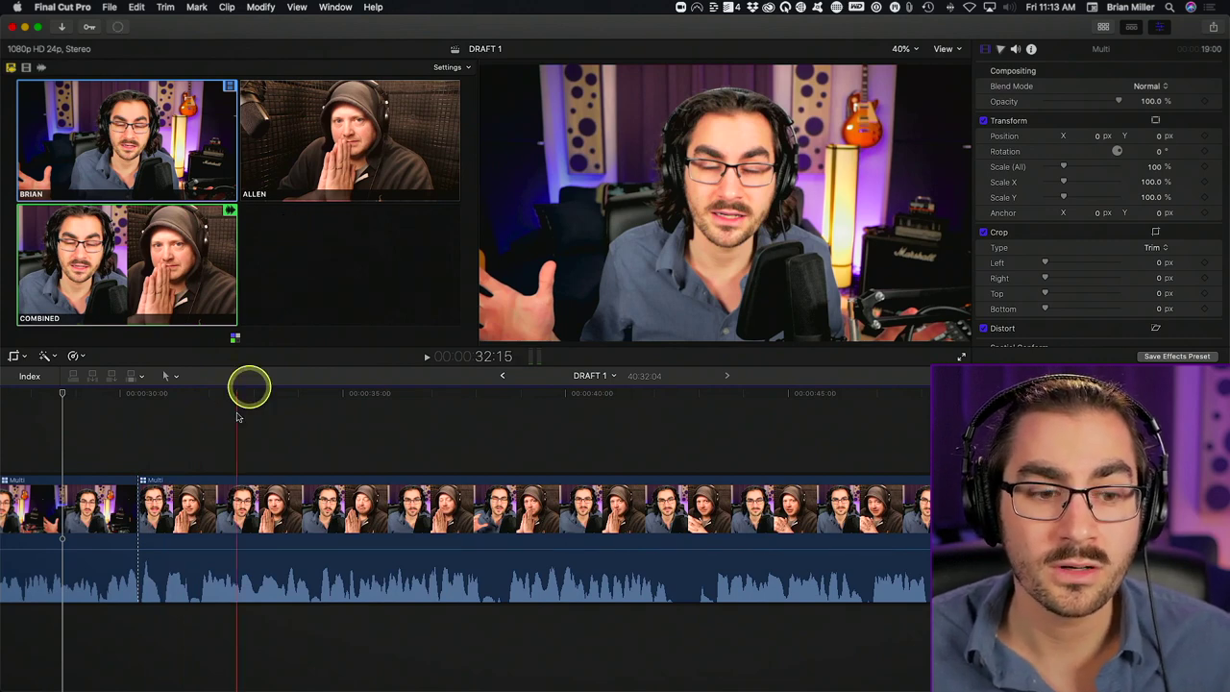
click(141, 507)
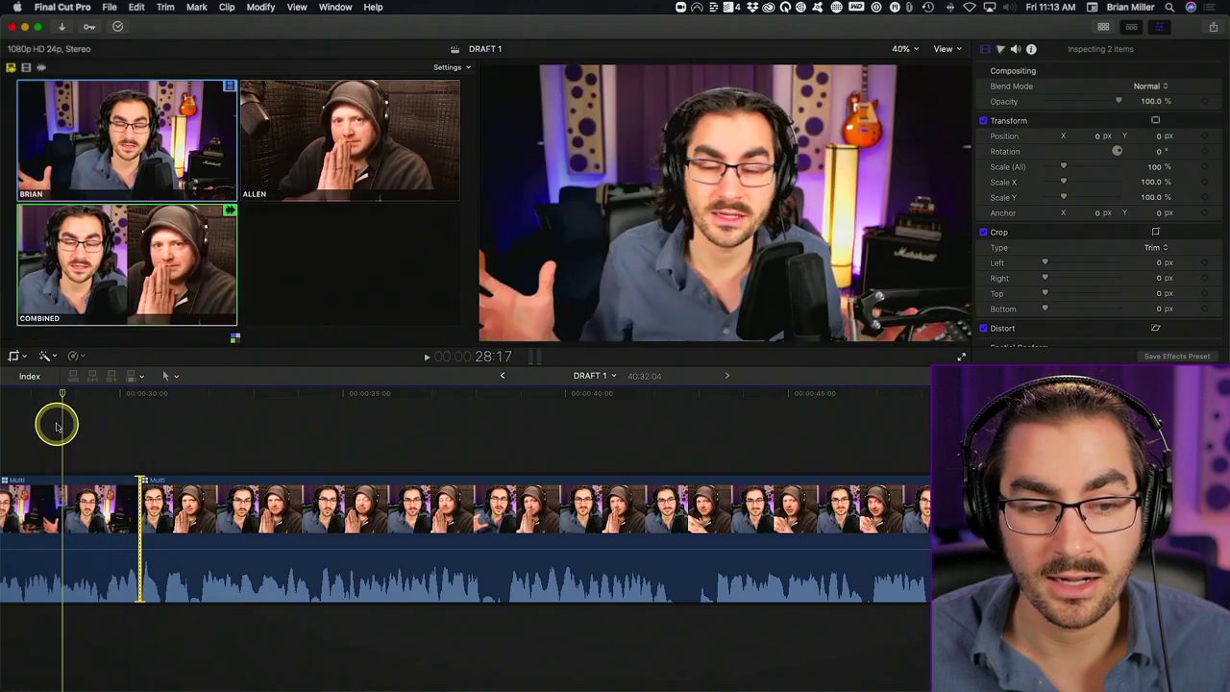
click(56, 427)
key(space)
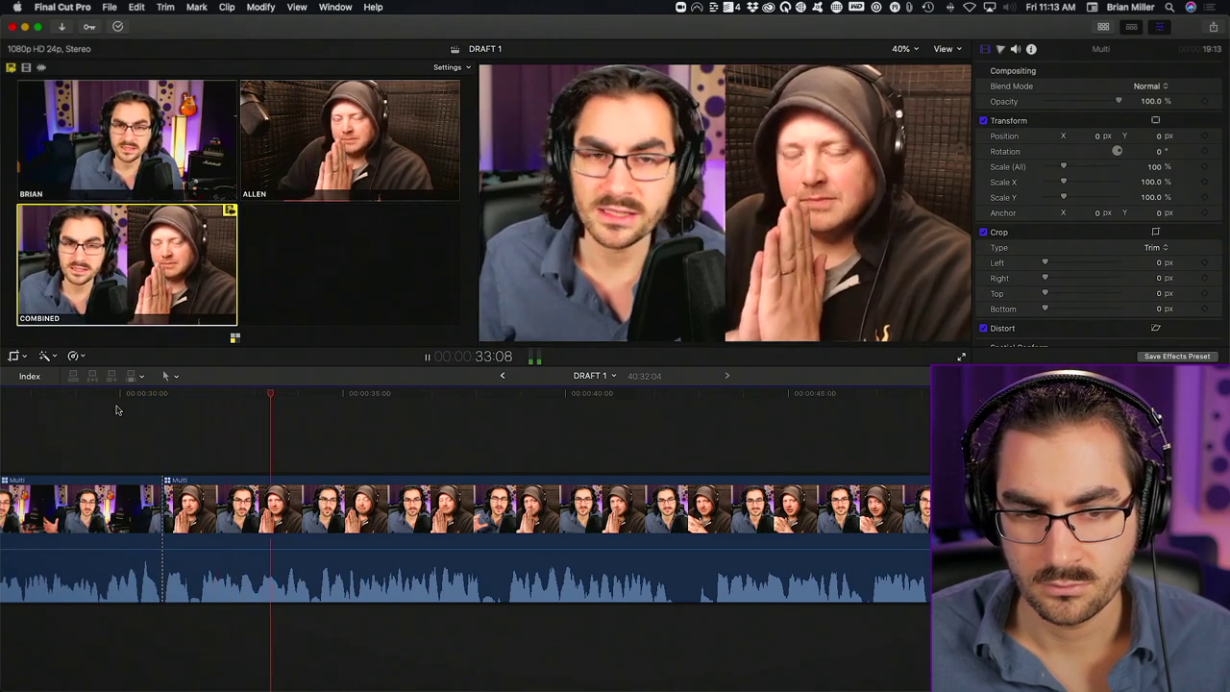
Cut the combined section at about 00:00:47, where the guest is speaking, and switch the part after it to the guest's solo video angle.
scroll(456, 439, right, 5)
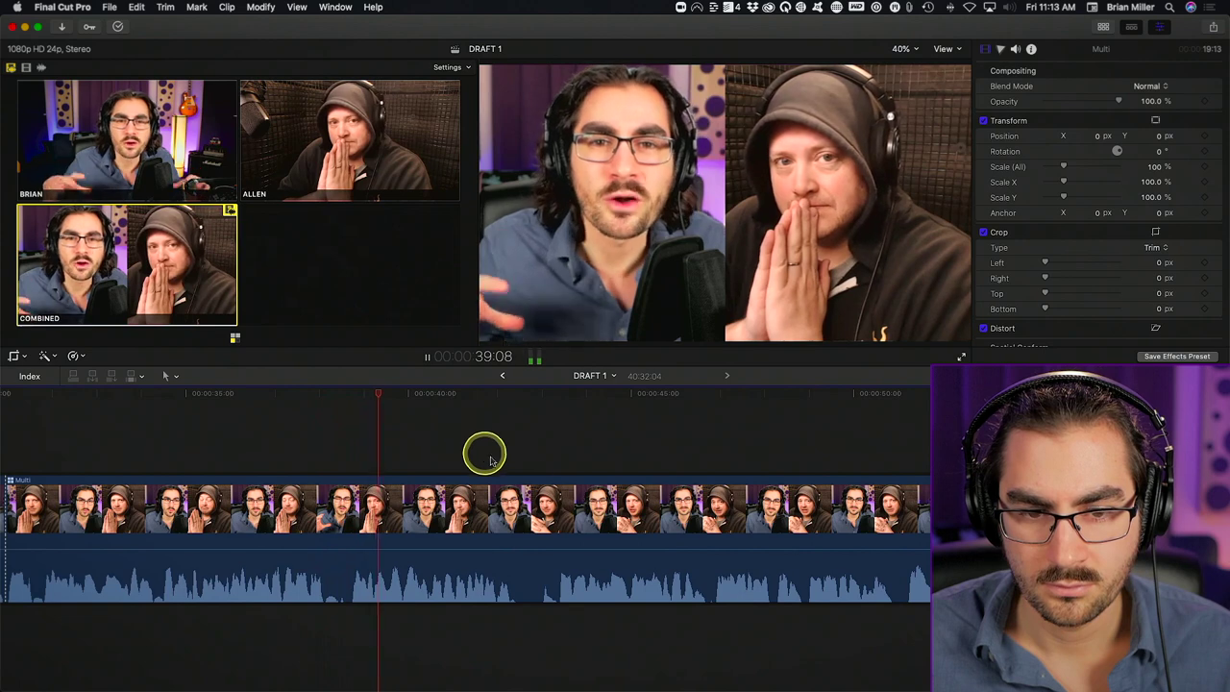
scroll(544, 510, right, 3)
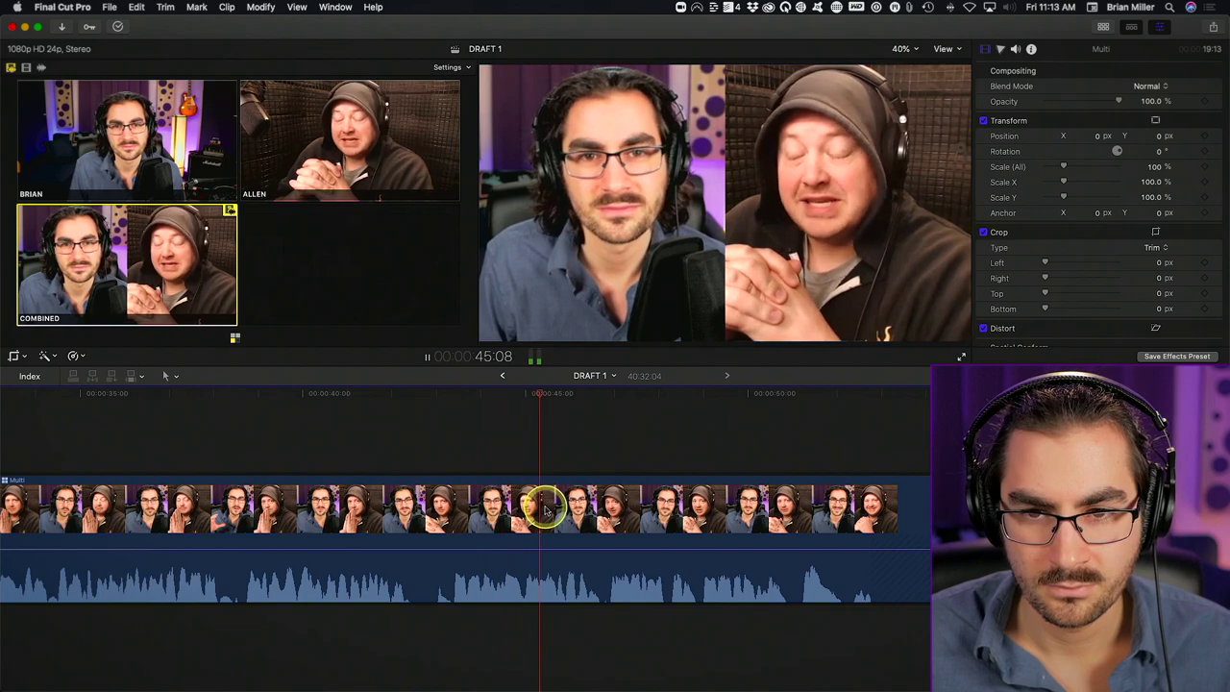
key(super+b)
right_click(659, 502)
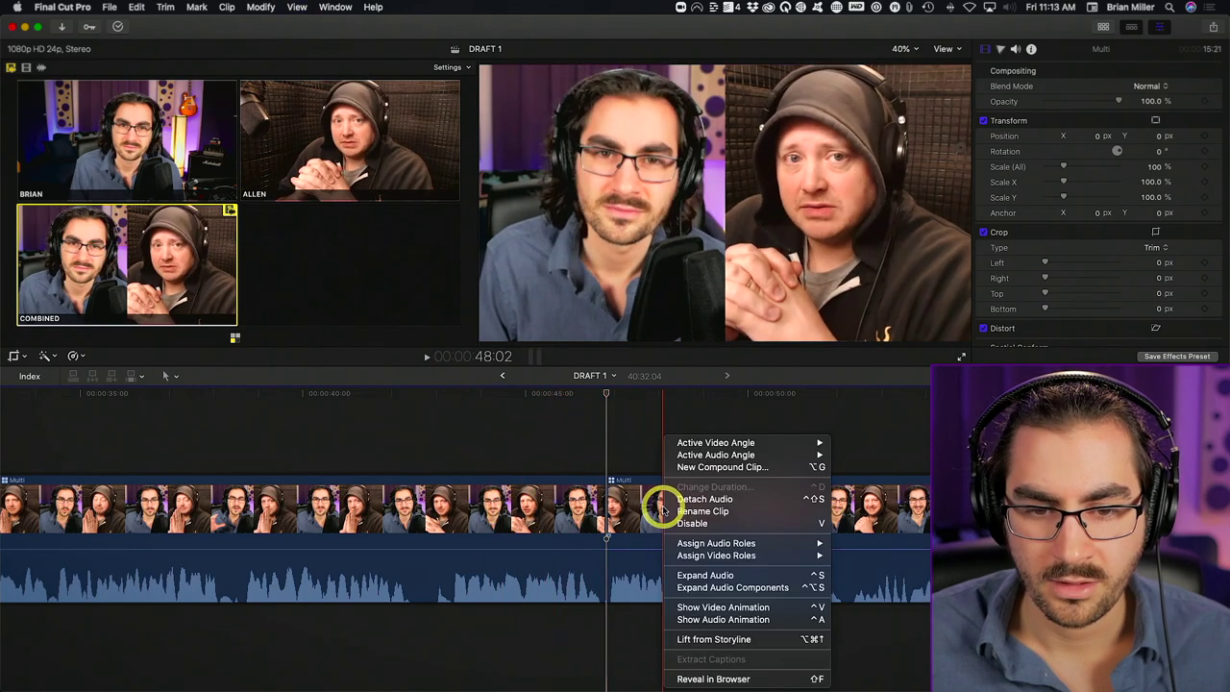
mouse_move(769, 443)
click(858, 454)
Play the guest's solo section, cut it at about 00:00:53, and switch the part after the cut to the host's solo video angle.
scroll(576, 439, right, 5)
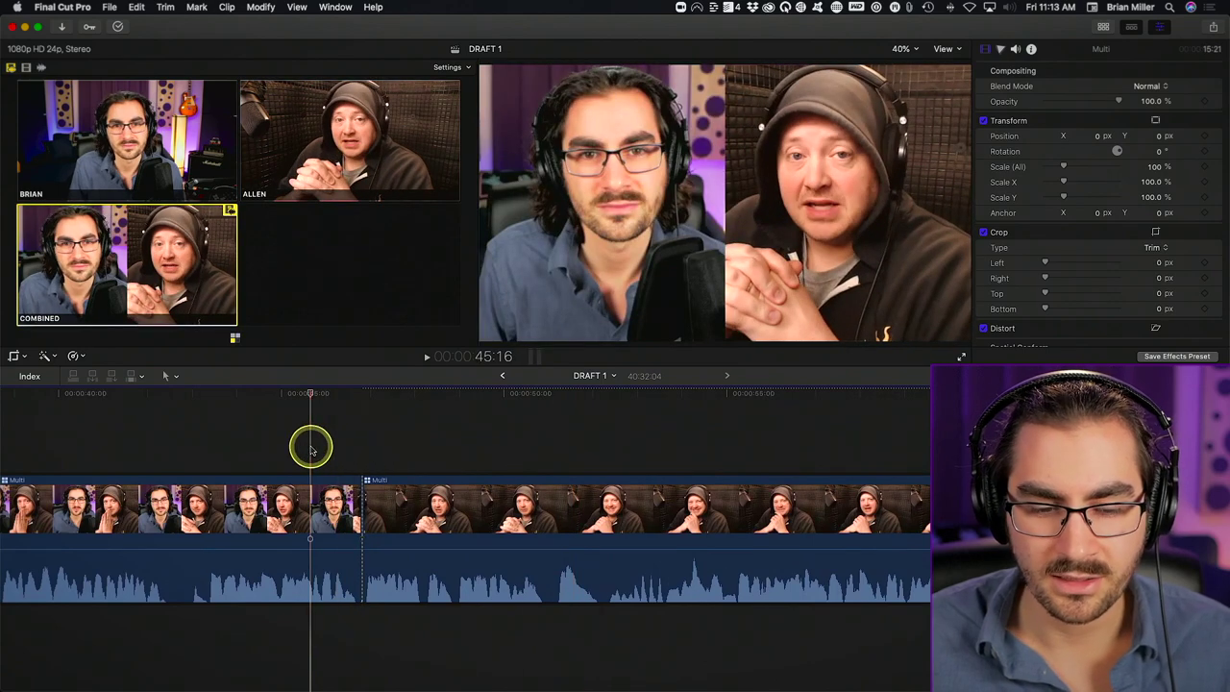
key(space)
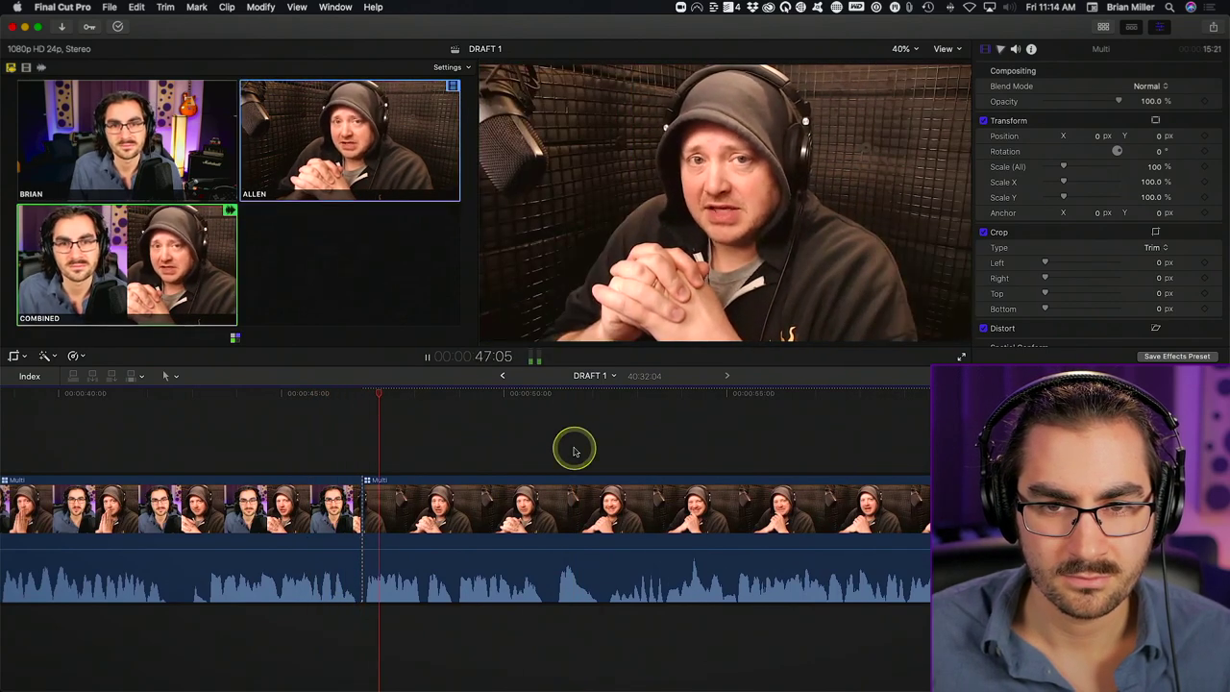
scroll(574, 450, right, 4)
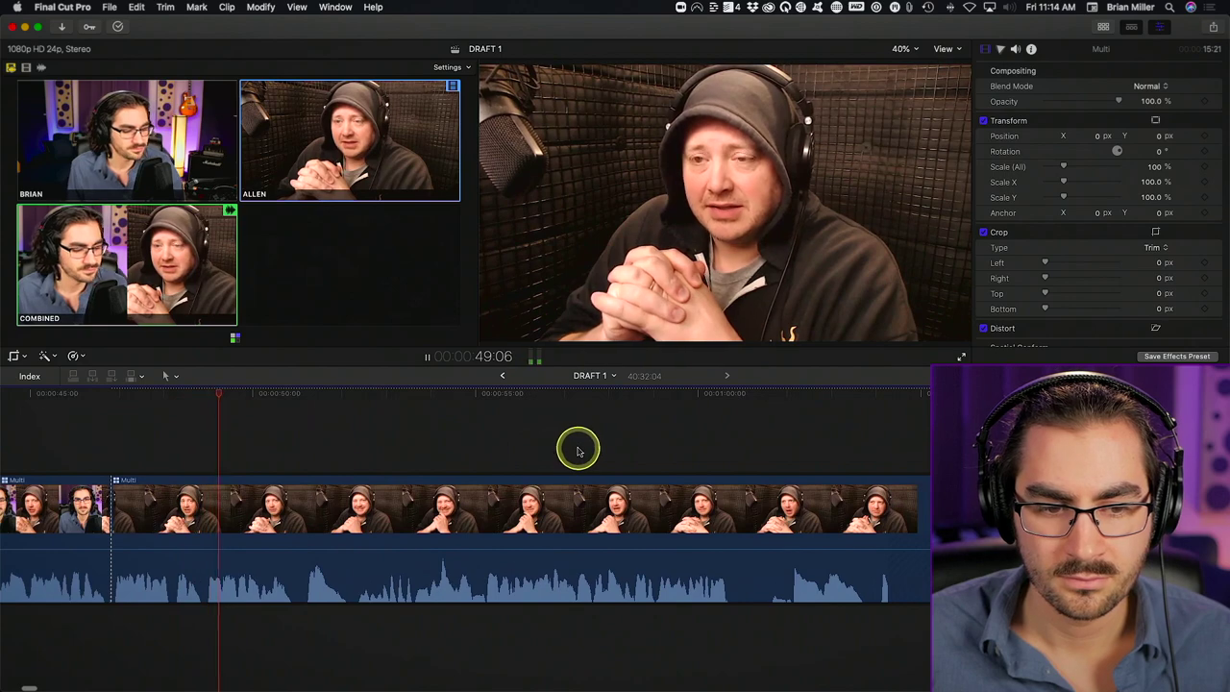
scroll(579, 451, right, 2)
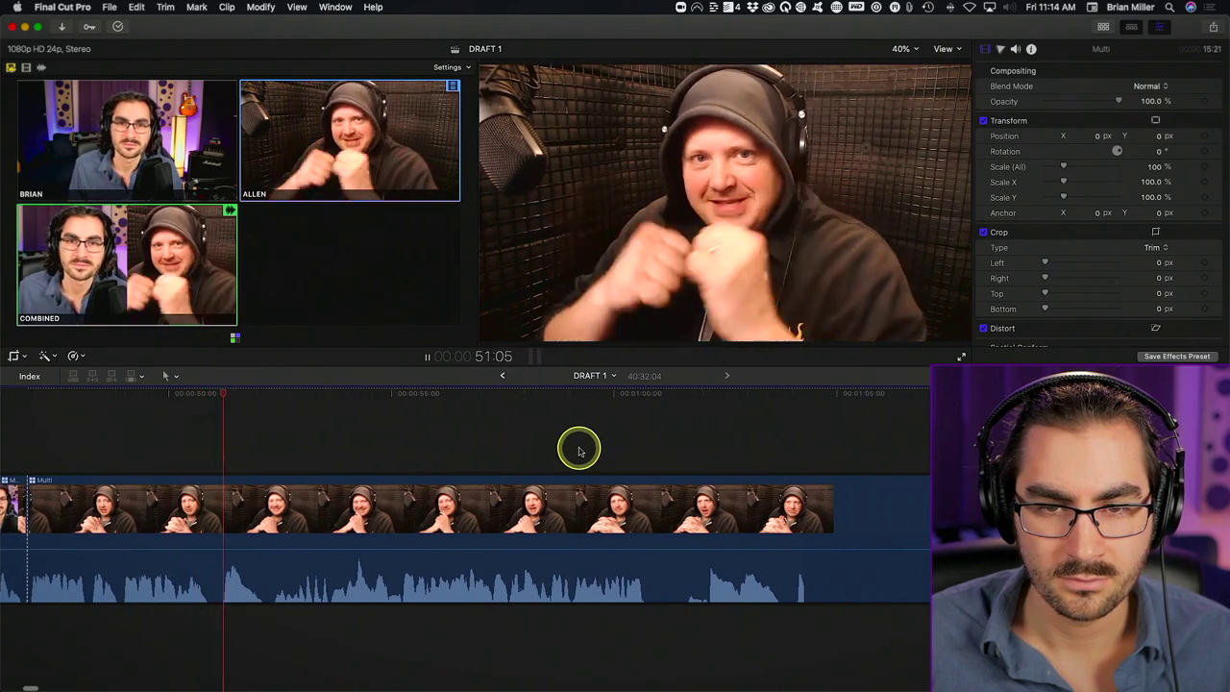
key(space)
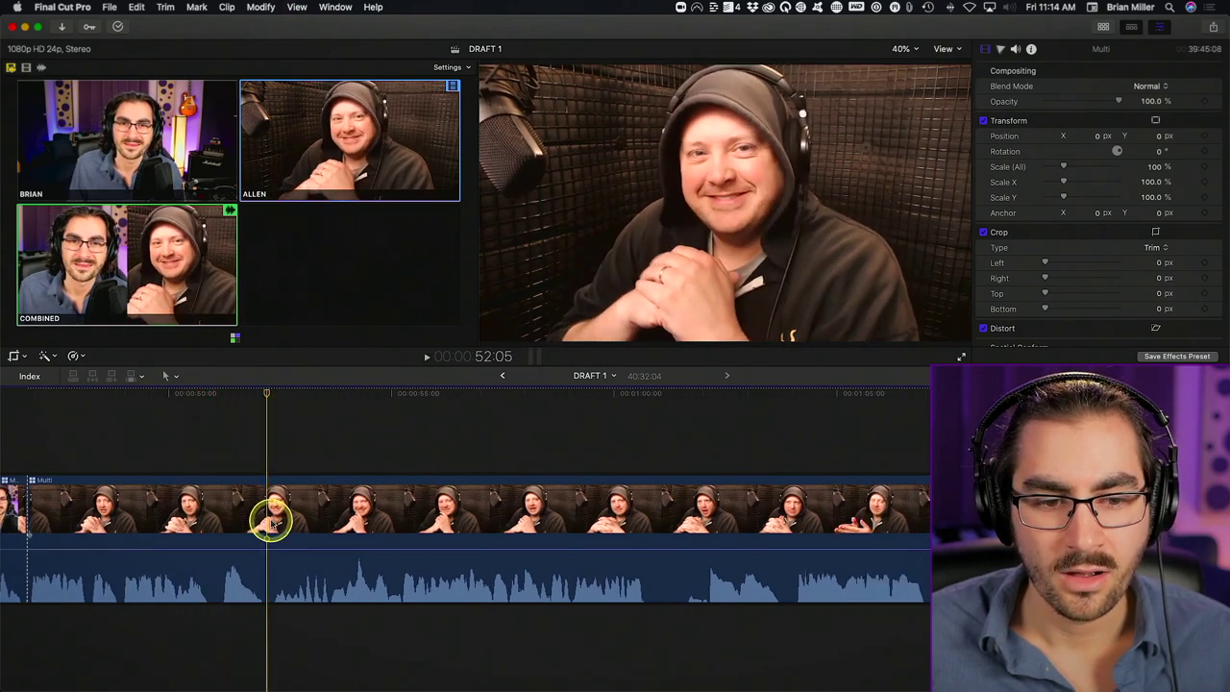
click(299, 441)
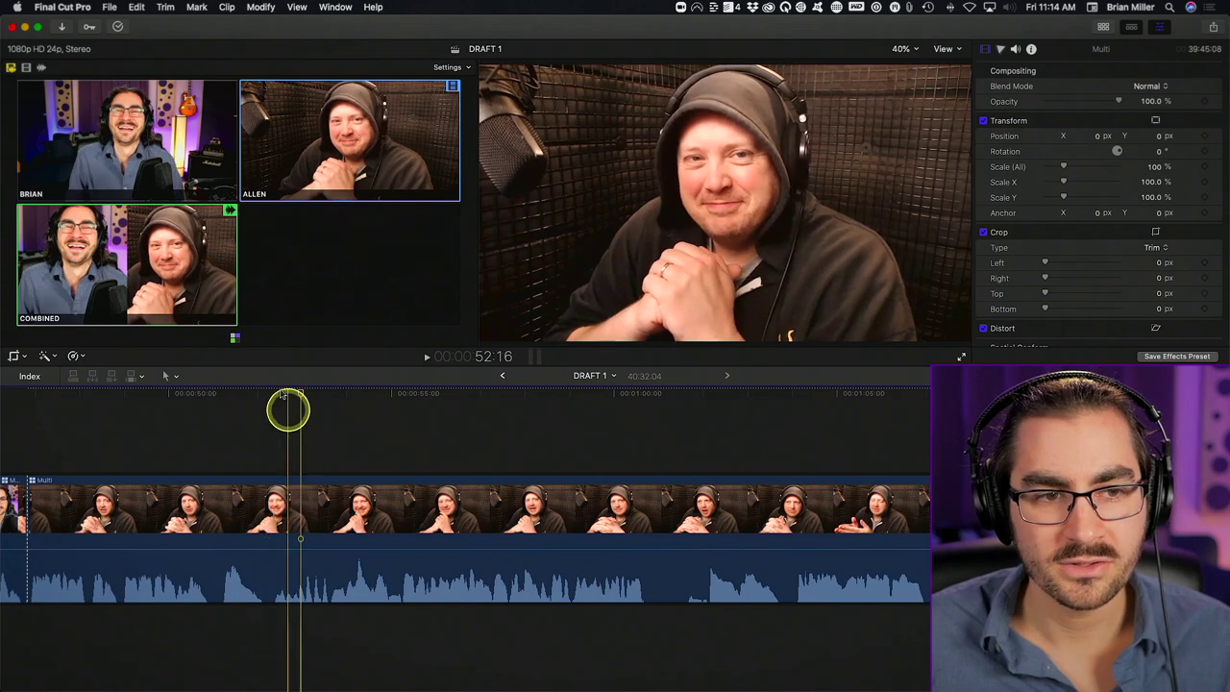
click(274, 470)
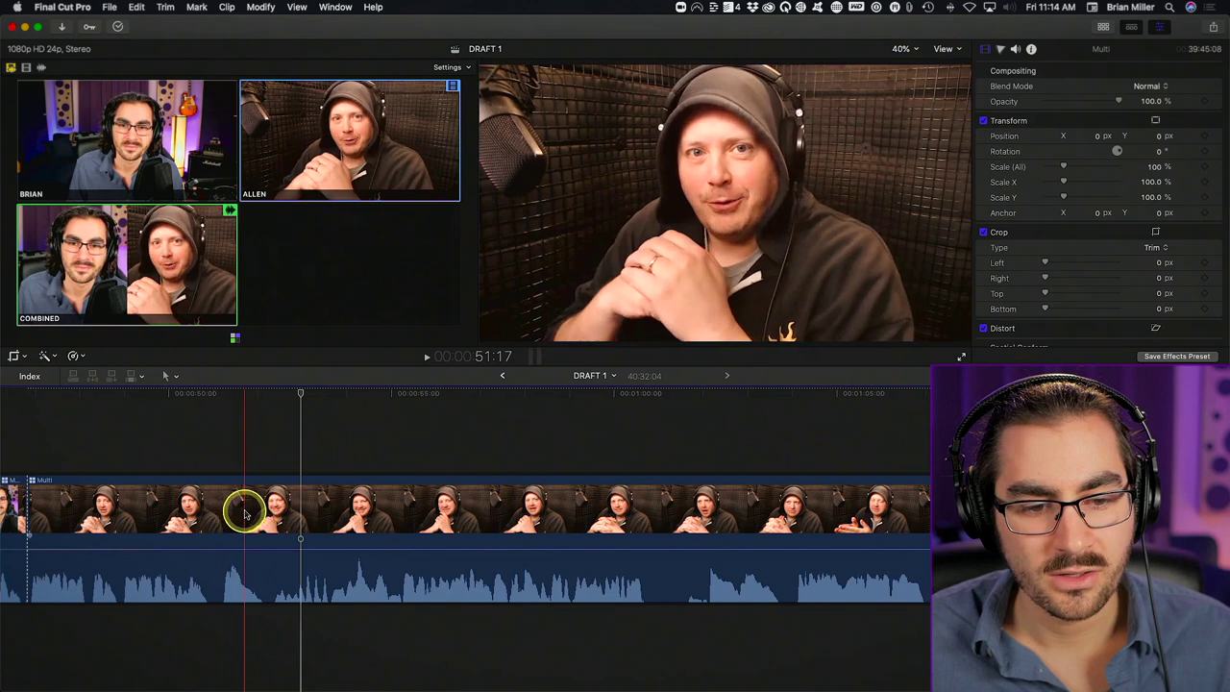
click(300, 499)
right_click(335, 498)
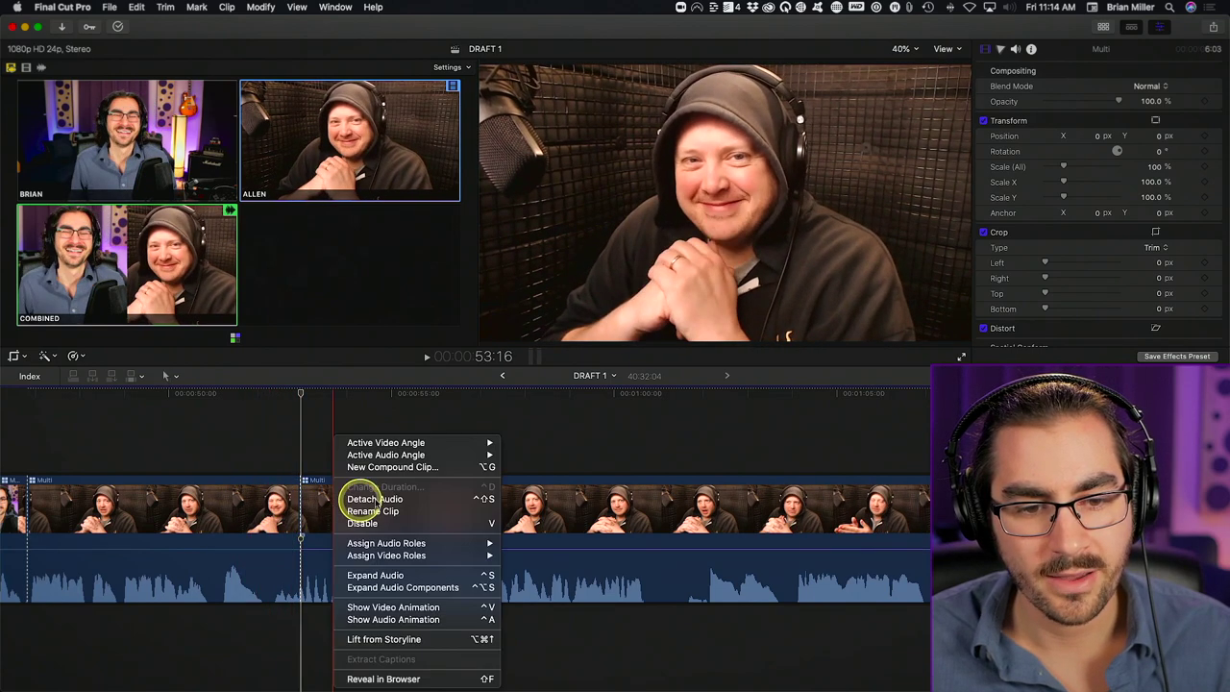
mouse_move(488, 447)
click(527, 443)
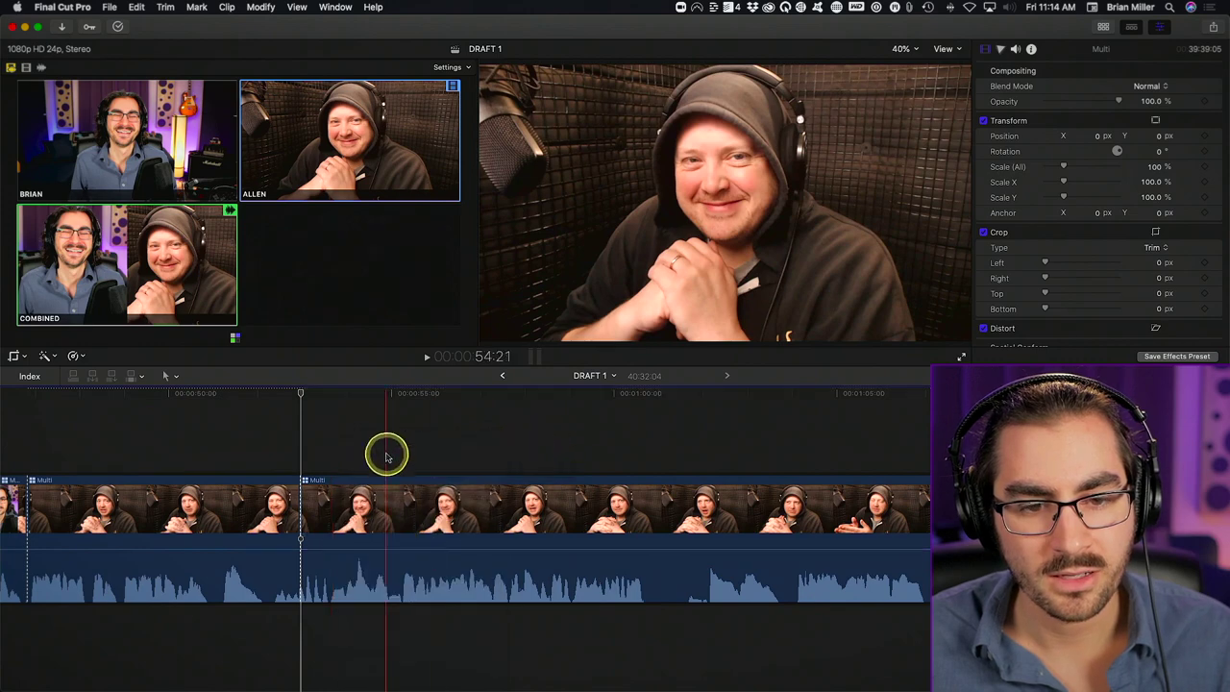
key(space)
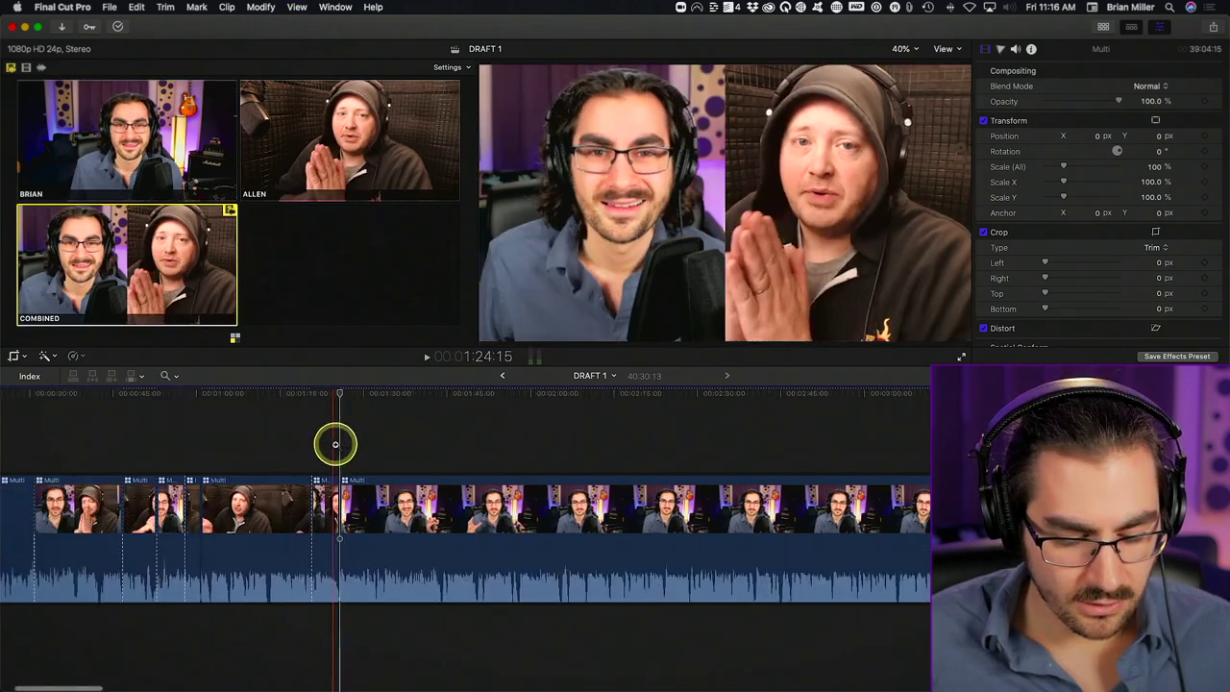
scroll(335, 443, left, 5)
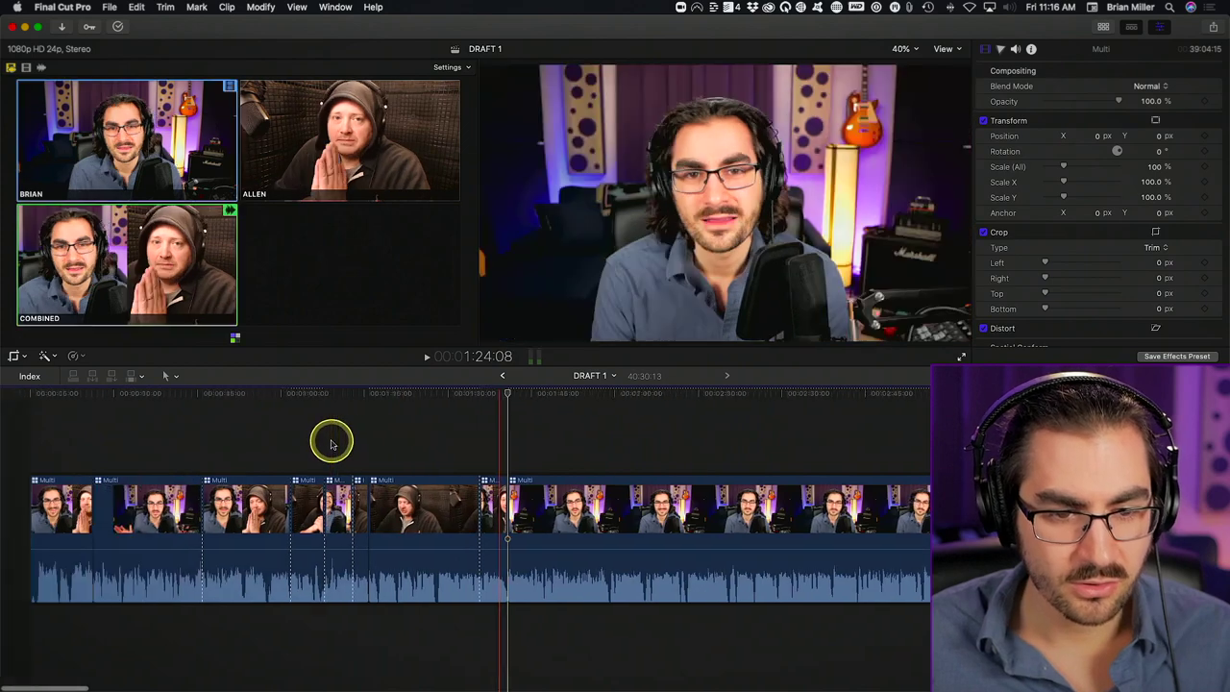